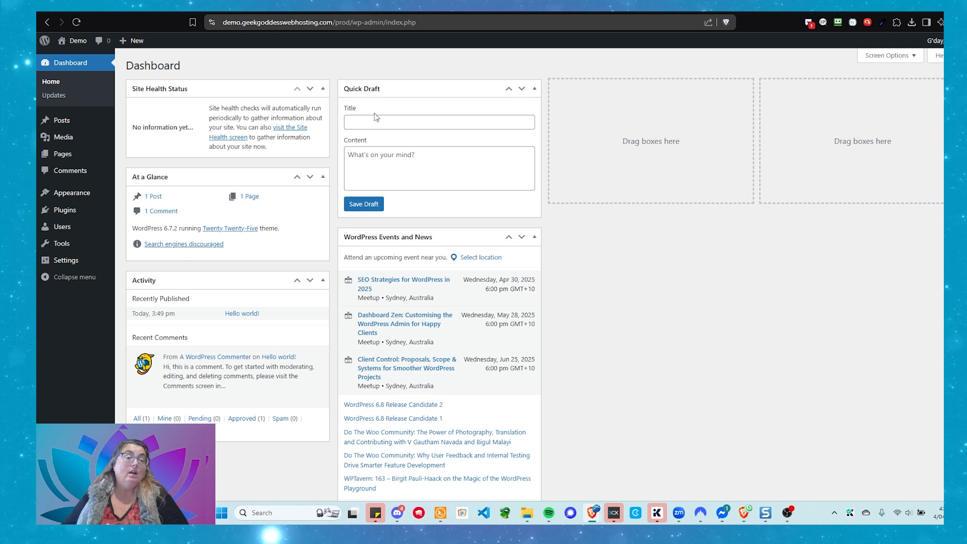
Open the installed plugins list and go to the page for adding a new plugin.
mouse_move(44, 41)
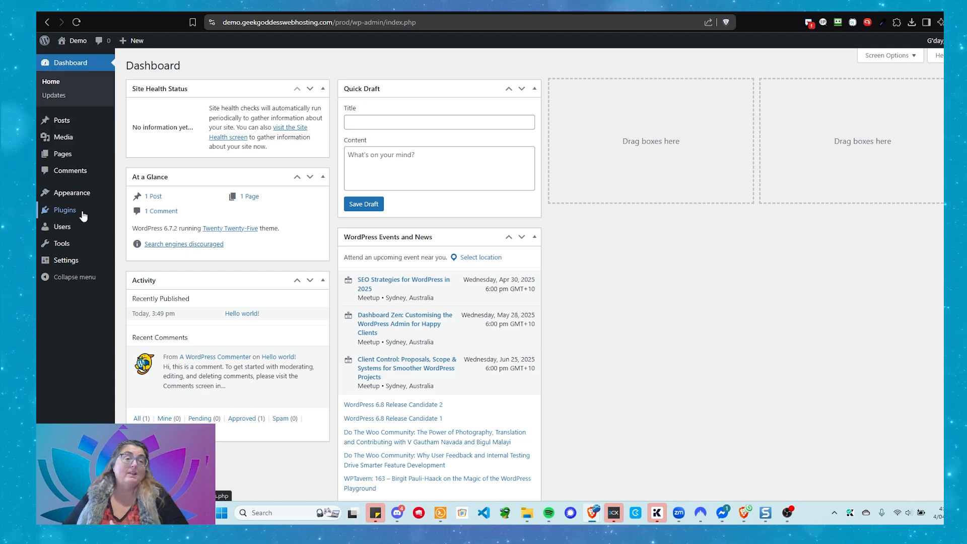
mouse_move(74, 217)
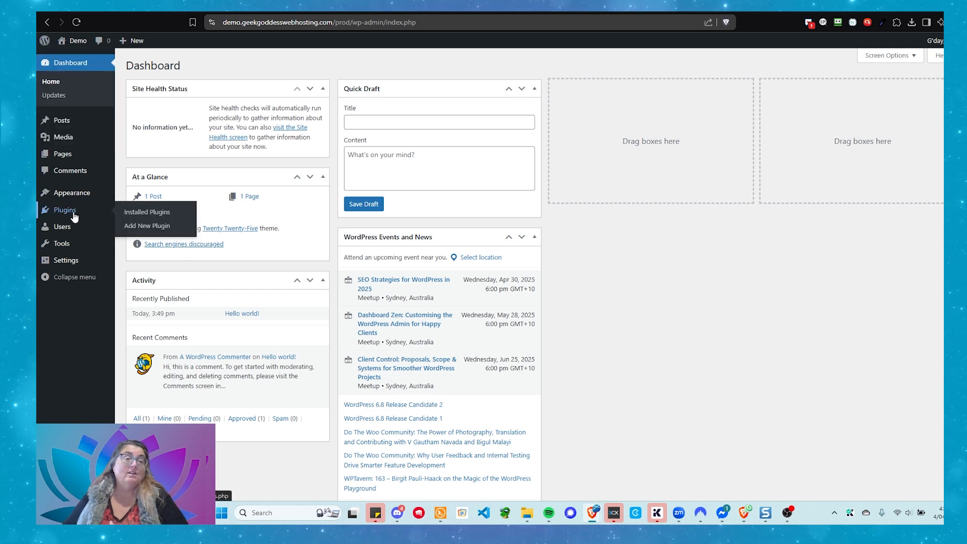
left_click(149, 213)
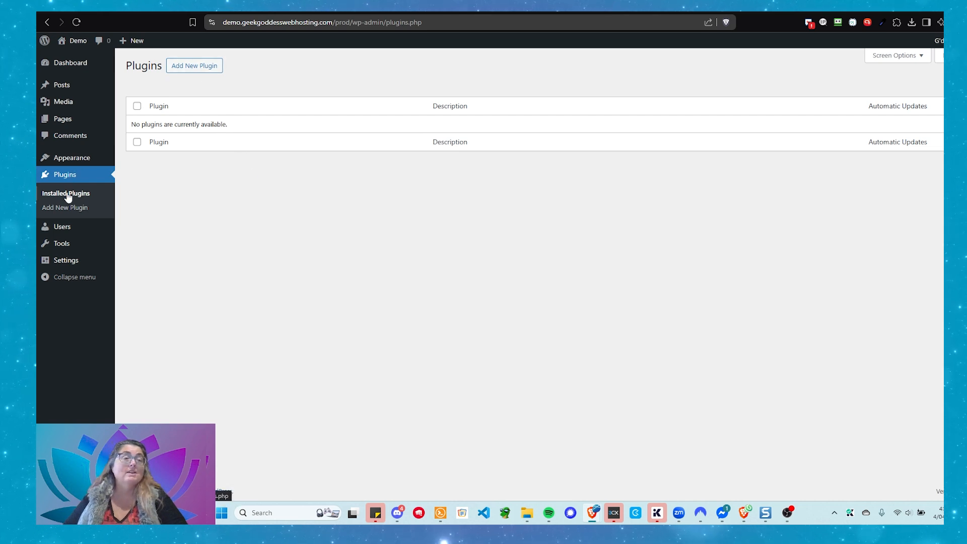
left_click(188, 71)
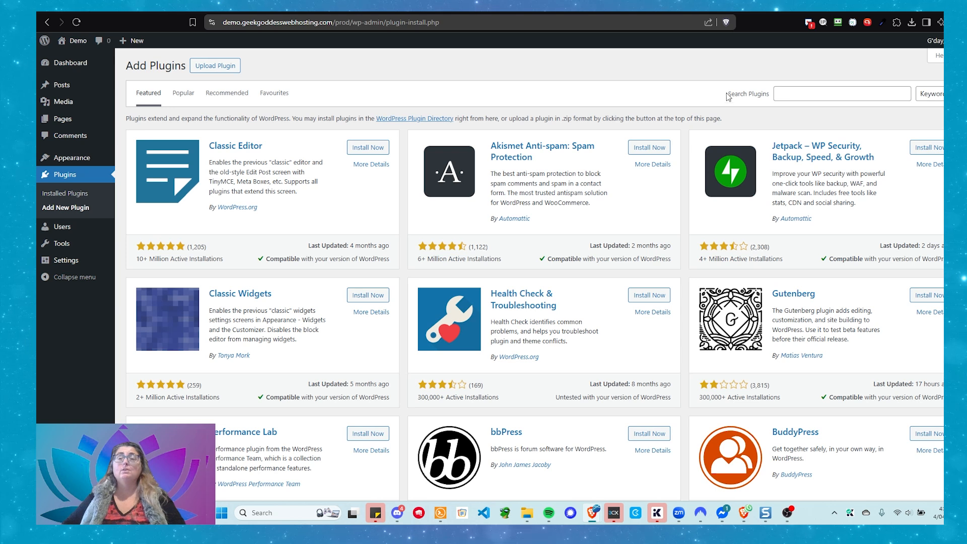
Search the plugin directory for "wp defender", and install and activate Defender Security – Malware Scanner, Login Security & Firewall.
left_click(785, 92)
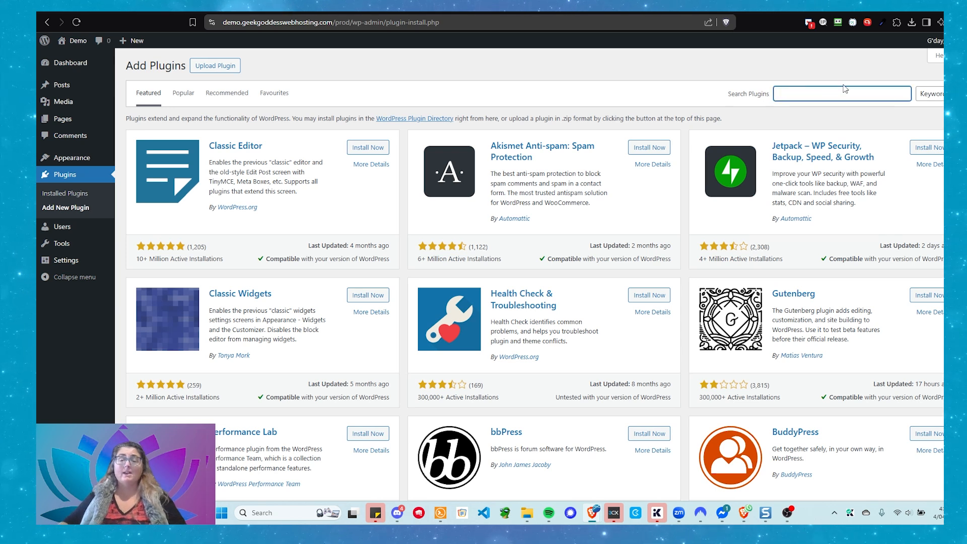
type("wp defe")
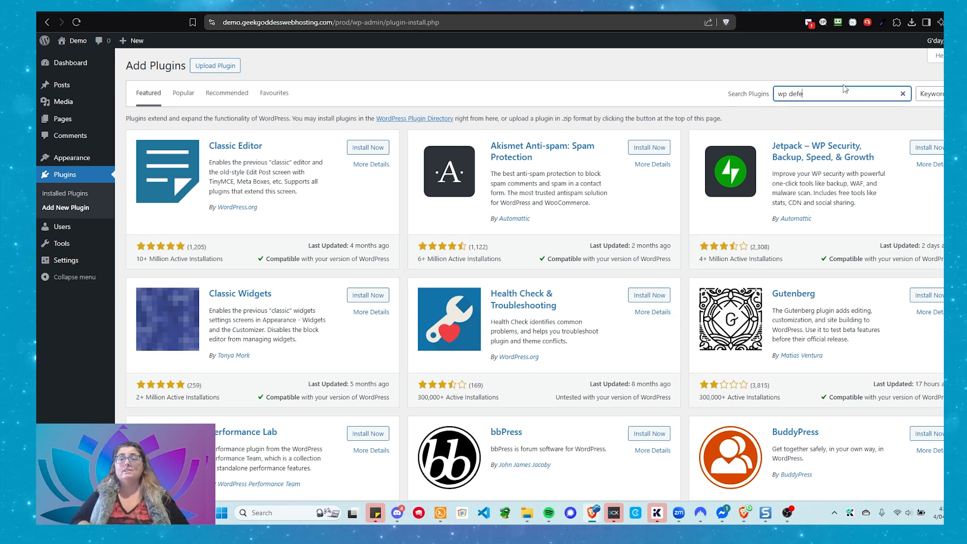
type("nder")
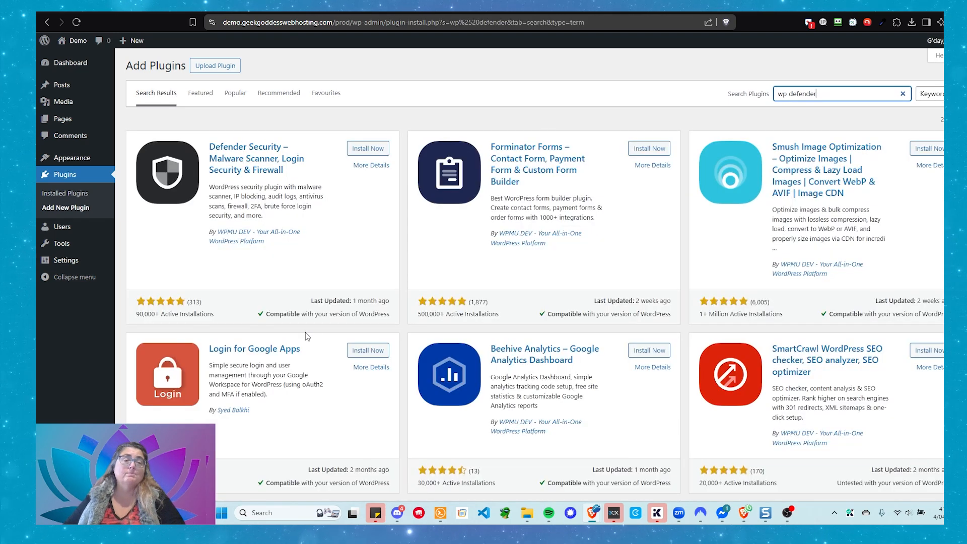
left_click(368, 148)
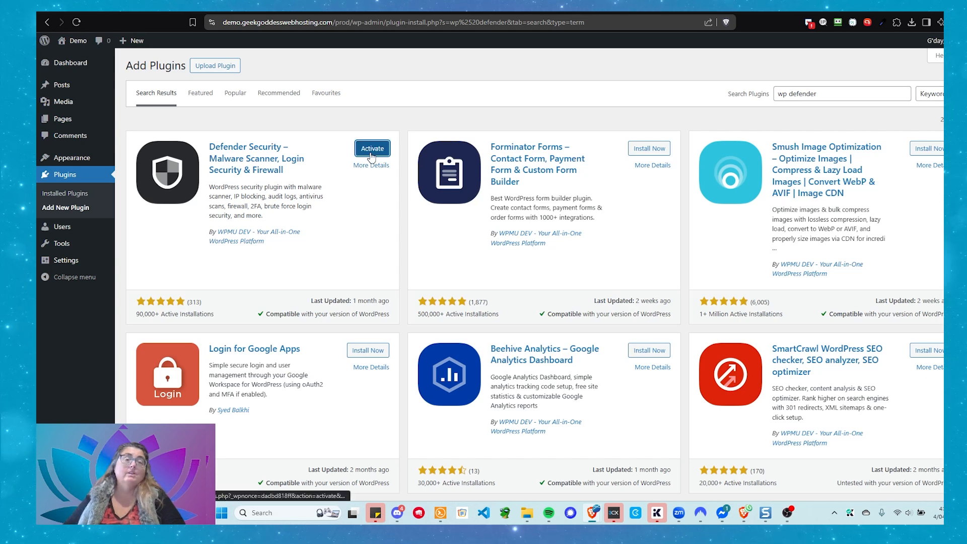
left_click(371, 150)
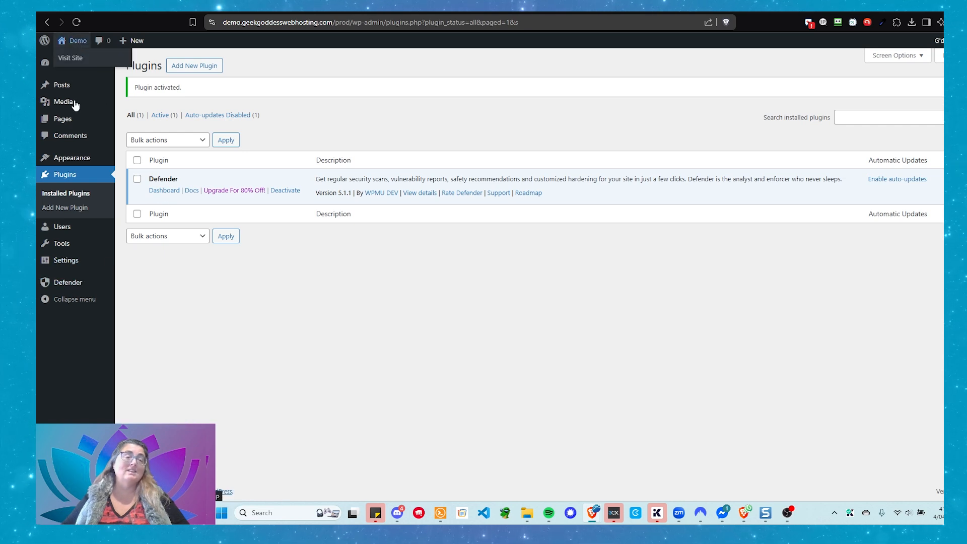
Open Defender and activate its security features with the recommended default settings, leaving usage data sharing off.
mouse_move(87, 291)
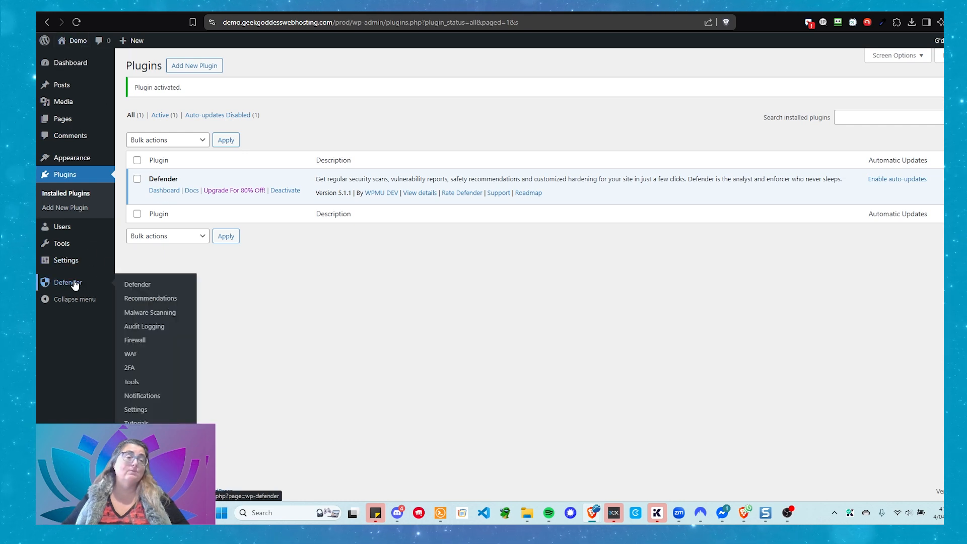
left_click(75, 283)
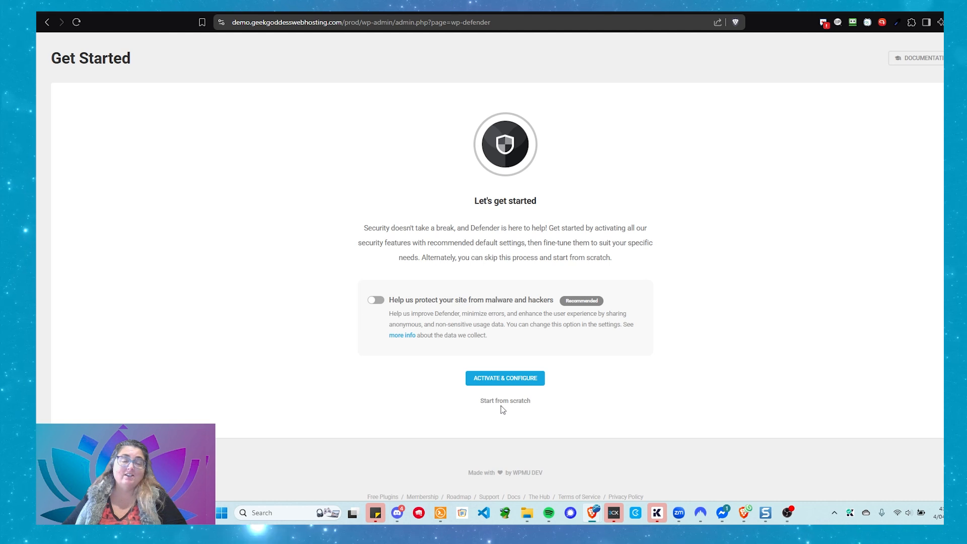
left_click(505, 378)
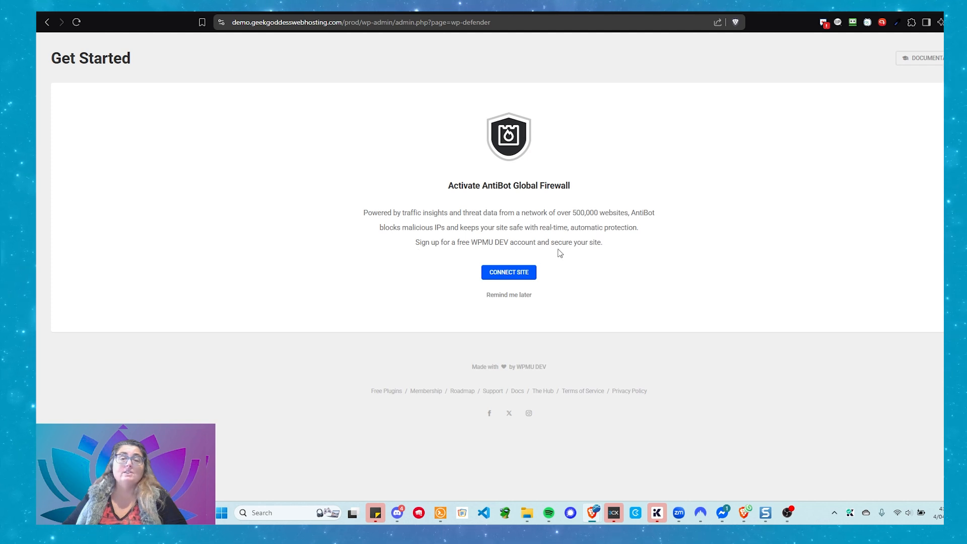
Connect the site to WPMU DEV and activate the AntiBot Global Firewall, finishing the setup at Defender's dashboard.
left_click(518, 276)
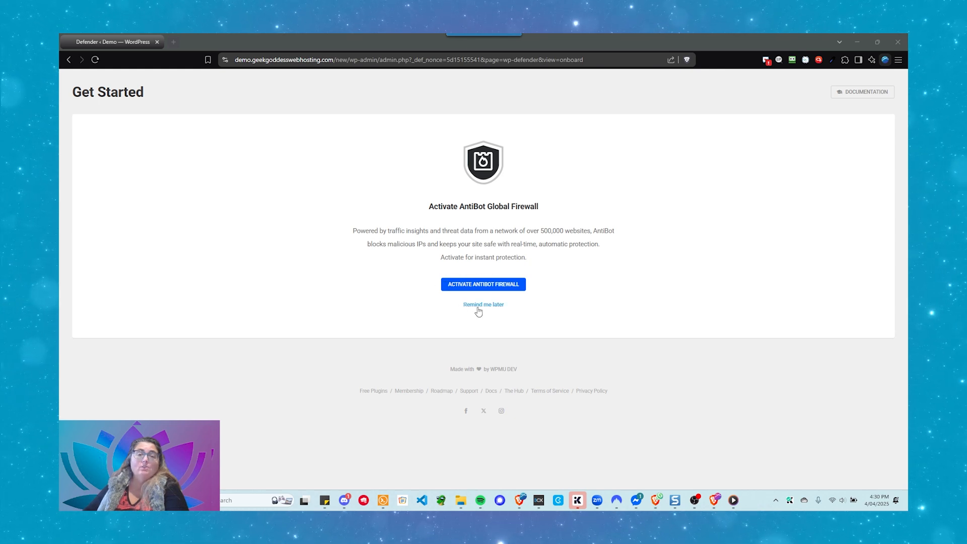
left_click(484, 284)
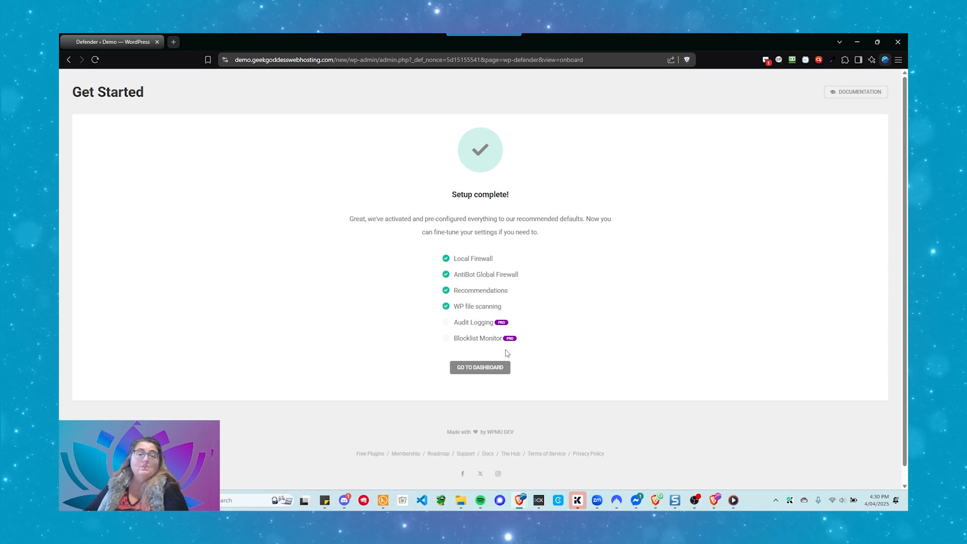
left_click(488, 374)
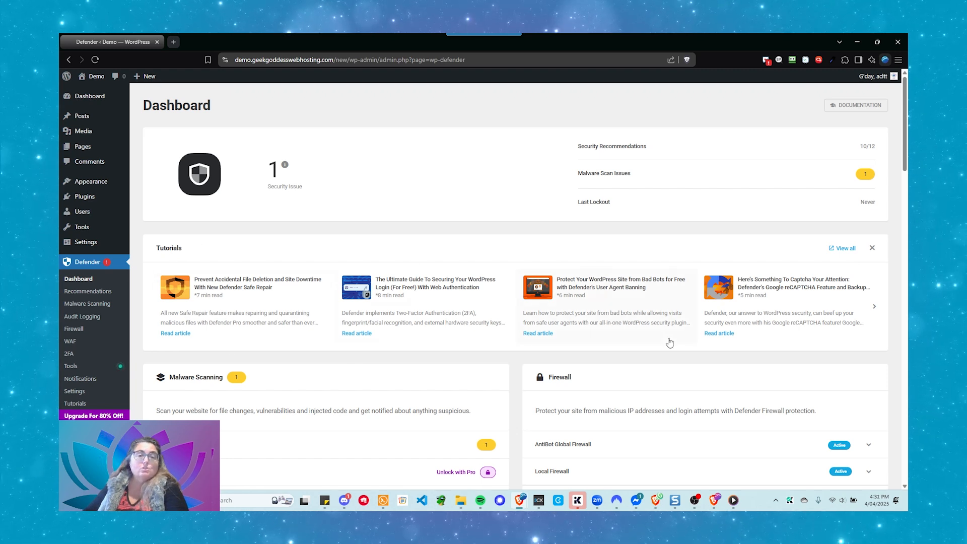
Remove the Tutorials widget from the Defender dashboard and dismiss the notice.
left_click(872, 248)
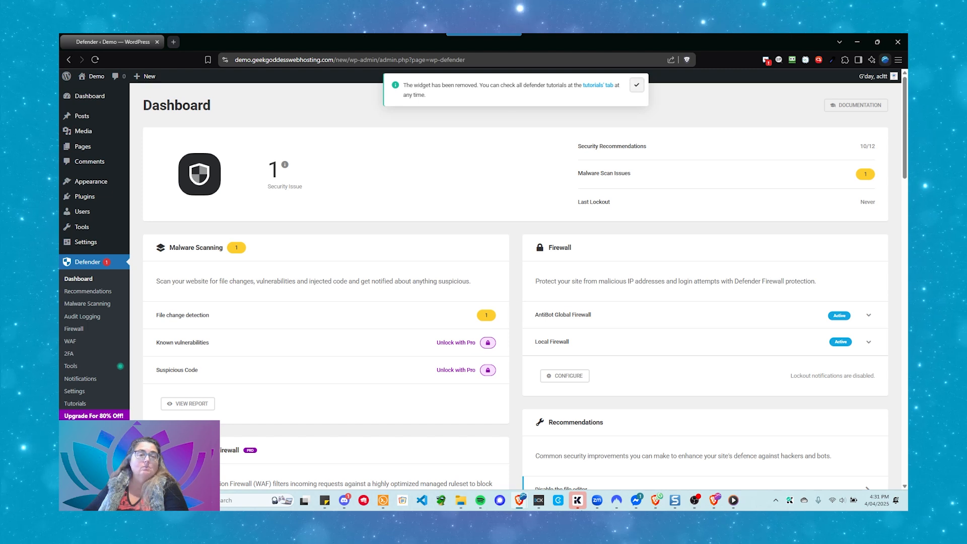
left_click(636, 86)
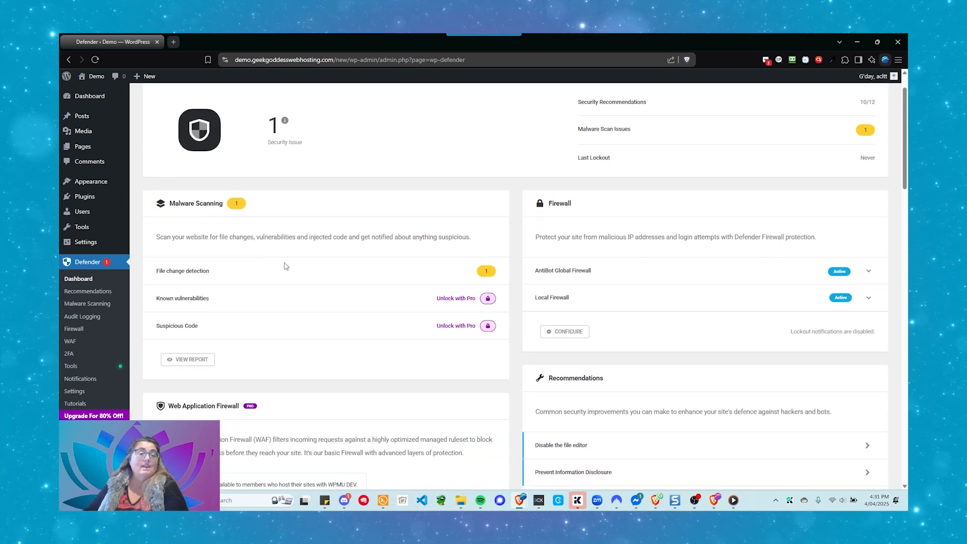
Examine the Defender dashboard's malware scanning, firewall, recommendations, tools, two-factor authentication, notification and preset config sections.
scroll(287, 267, "down", 1)
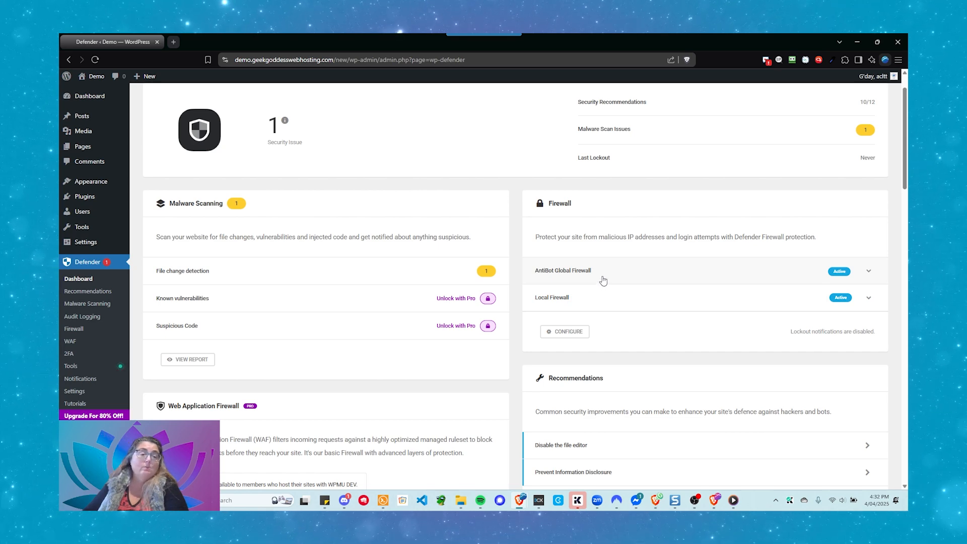
scroll(603, 280, "down", 3)
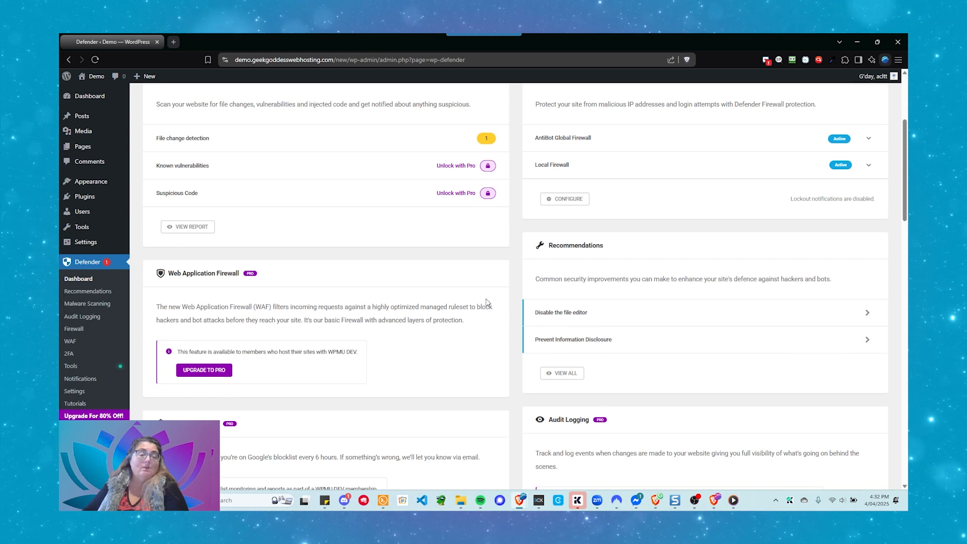
scroll(486, 303, "down", 3)
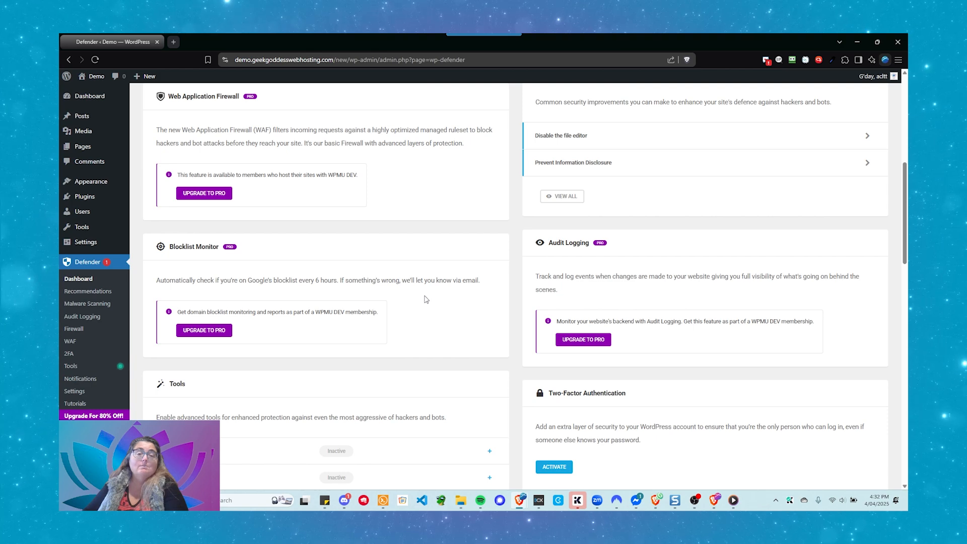
scroll(455, 319, "up", 3)
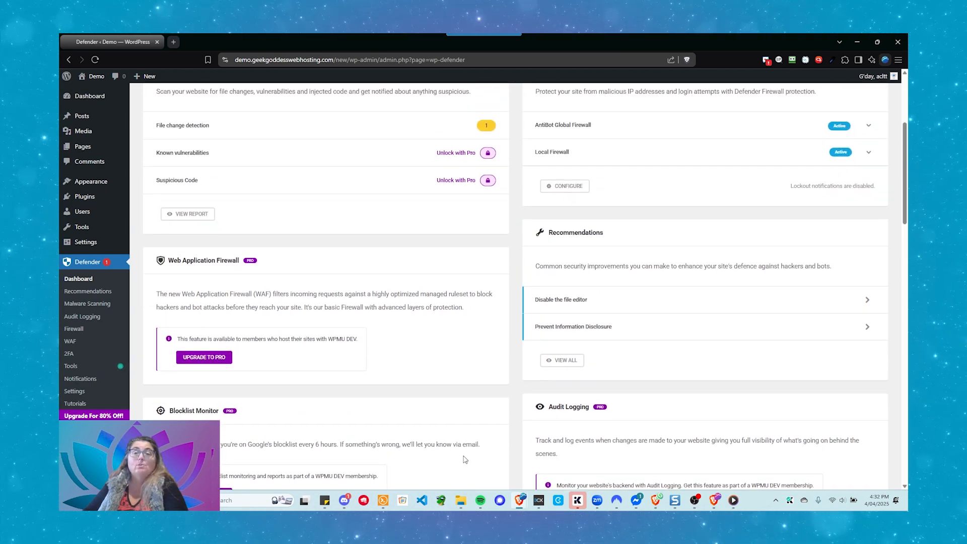
scroll(461, 464, "up", 2)
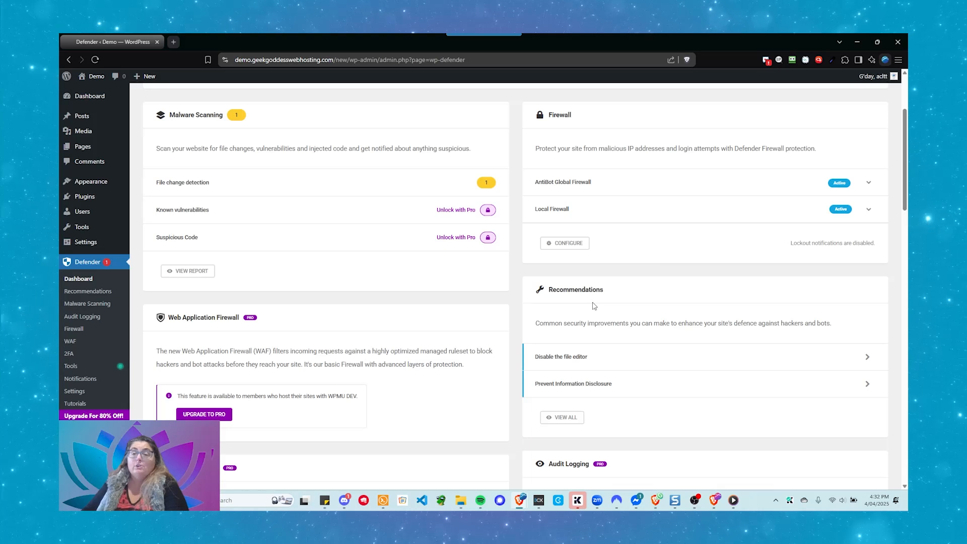
scroll(612, 306, "down", 1)
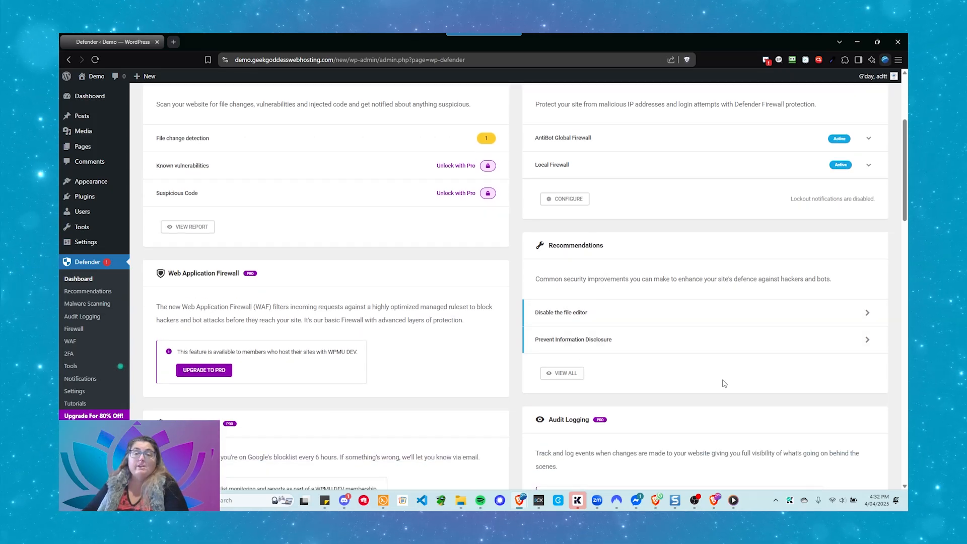
scroll(705, 343, "down", 1)
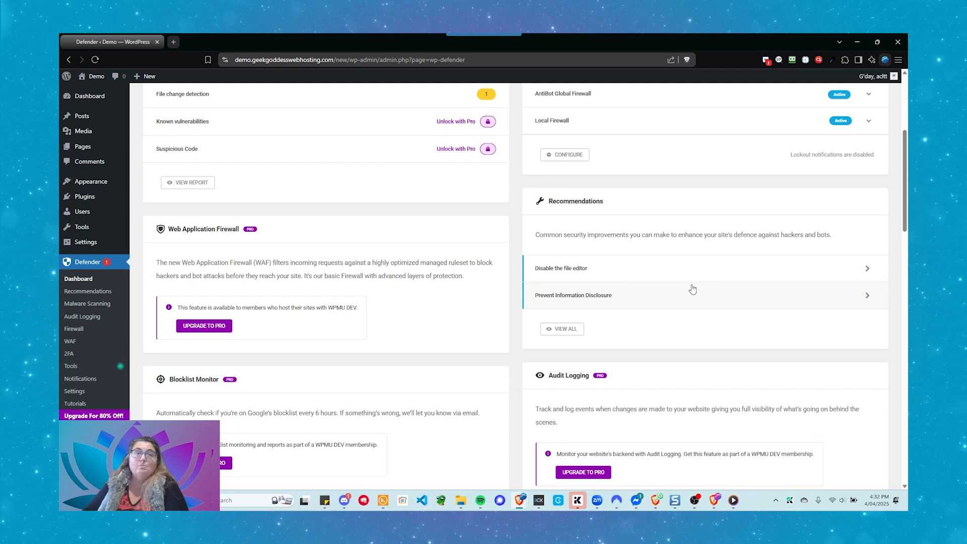
scroll(693, 290, "down", 4)
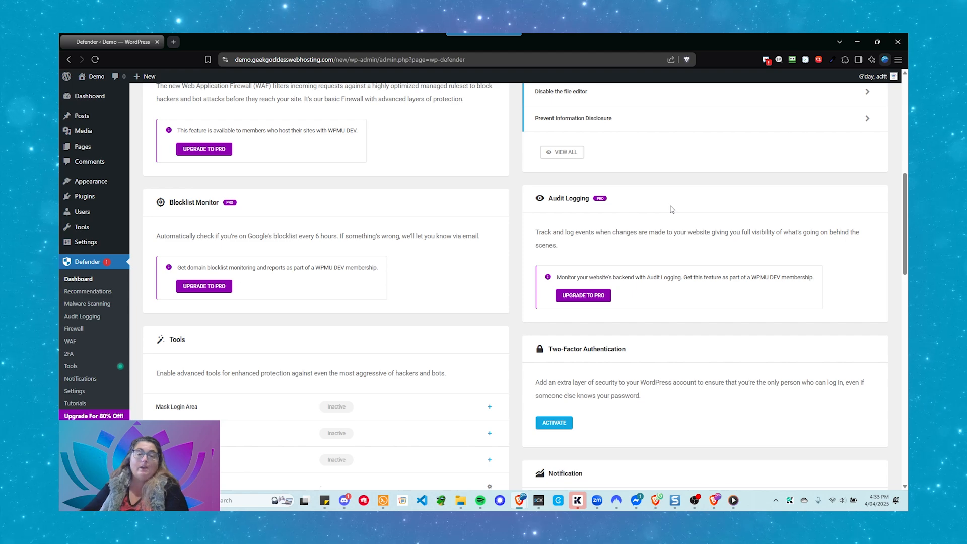
scroll(671, 209, "down", 3)
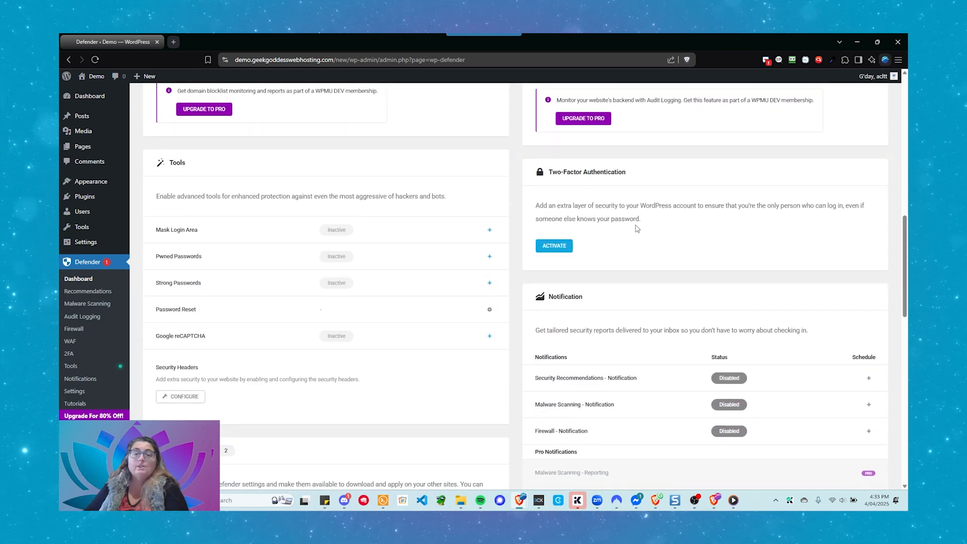
scroll(614, 257, "down", 2)
scroll(611, 244, "down", 3)
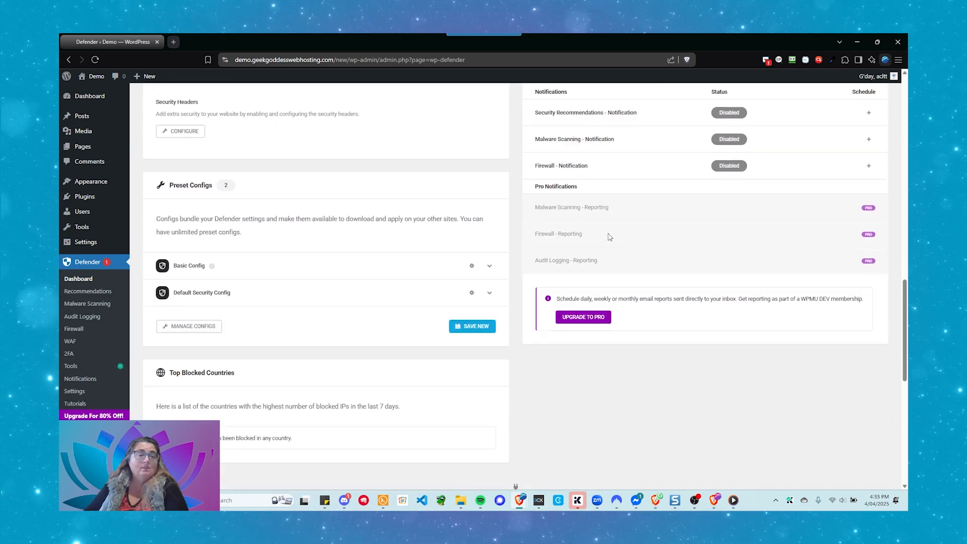
scroll(607, 276, "up", 7)
scroll(596, 279, "up", 10)
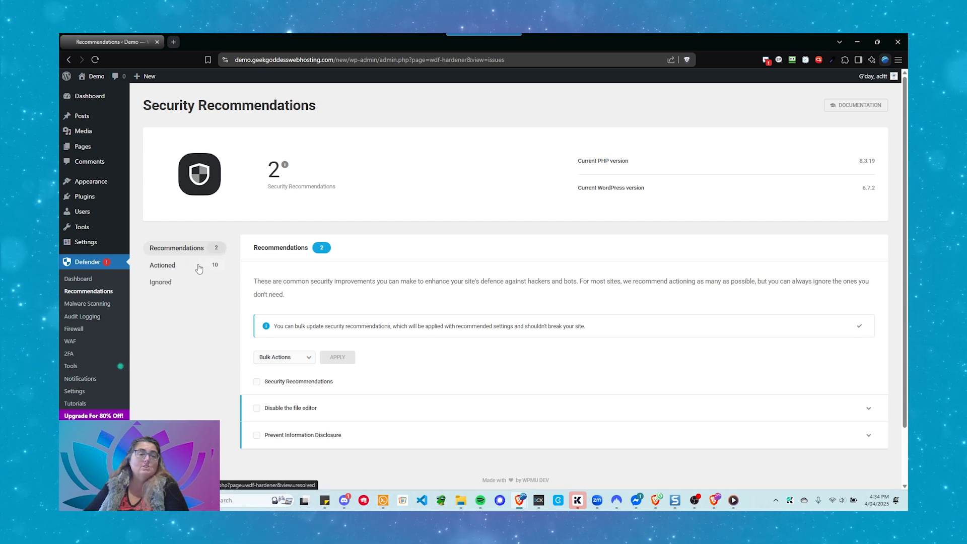
Review the actioned items on Defender's Security Recommendations page and return to the outstanding recommendations.
scroll(373, 273, "down", 2)
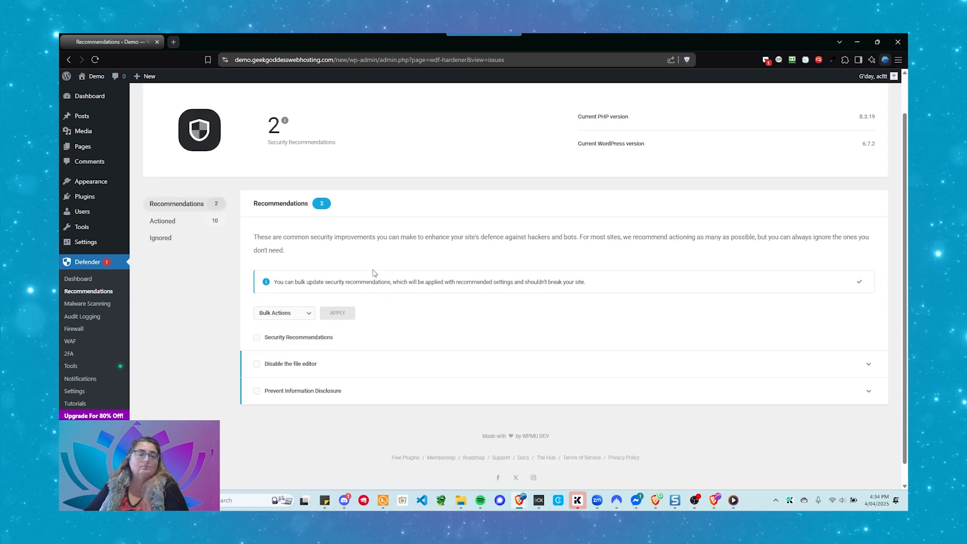
left_click(181, 206)
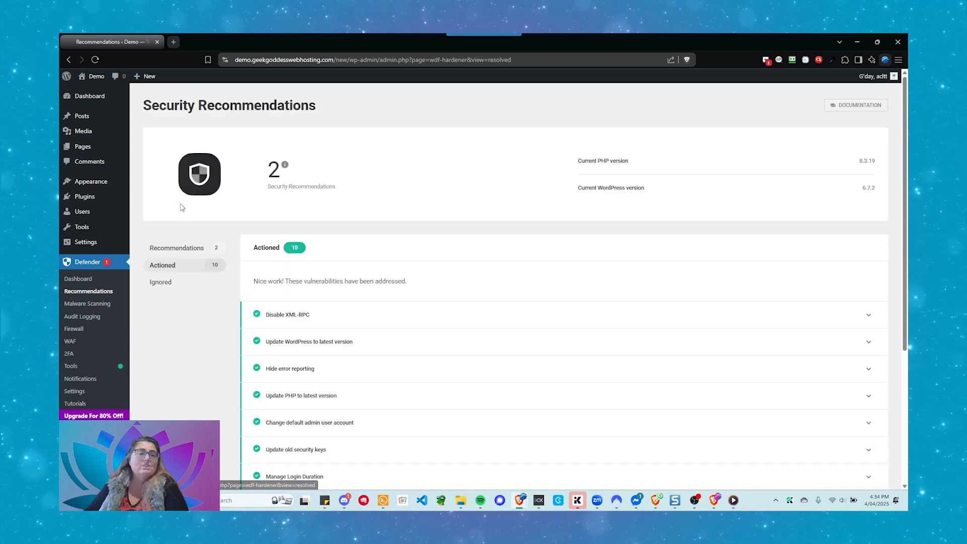
scroll(333, 261, "down", 3)
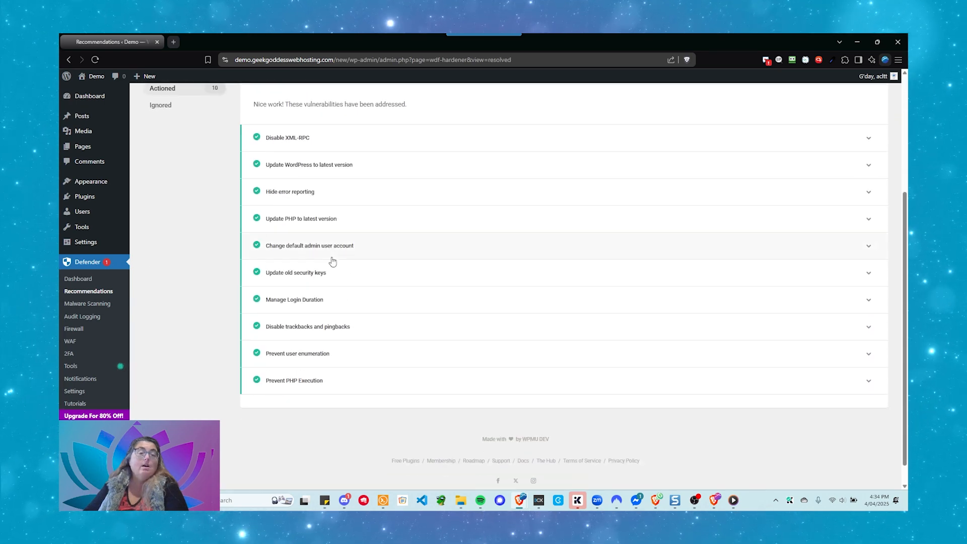
scroll(333, 258, "up", 4)
left_click(189, 205)
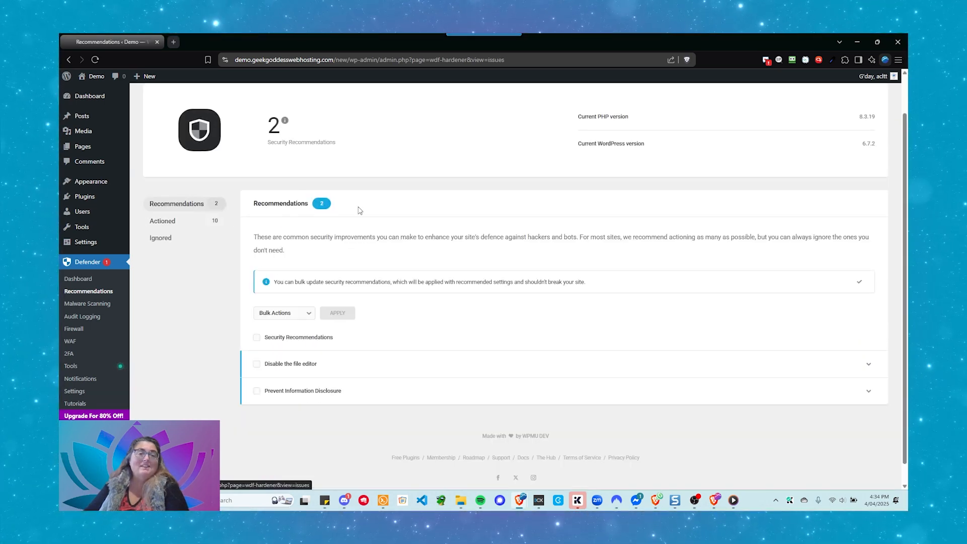
scroll(389, 276, "down", 1)
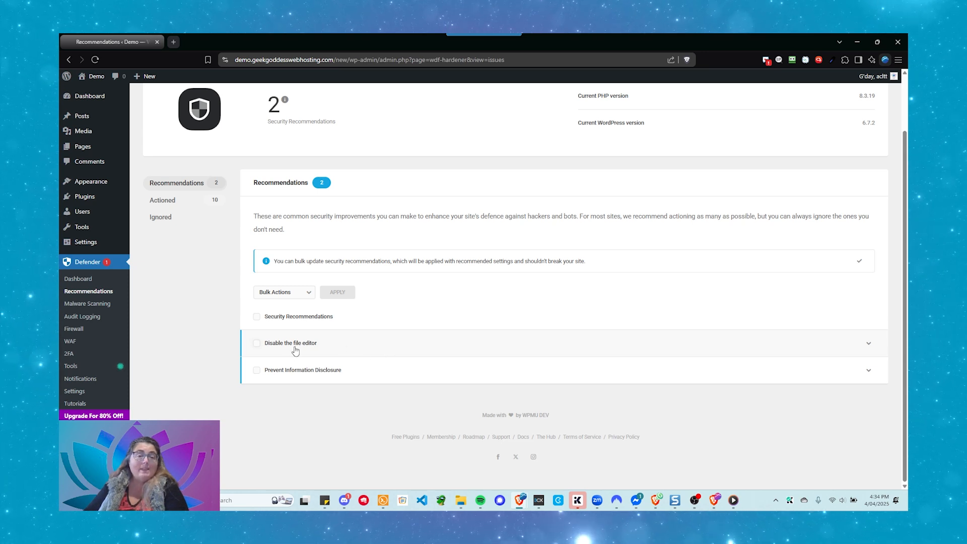
Open the Installed Plugins page in a new tab to view it, and return to the Security Recommendations page.
mouse_move(104, 191)
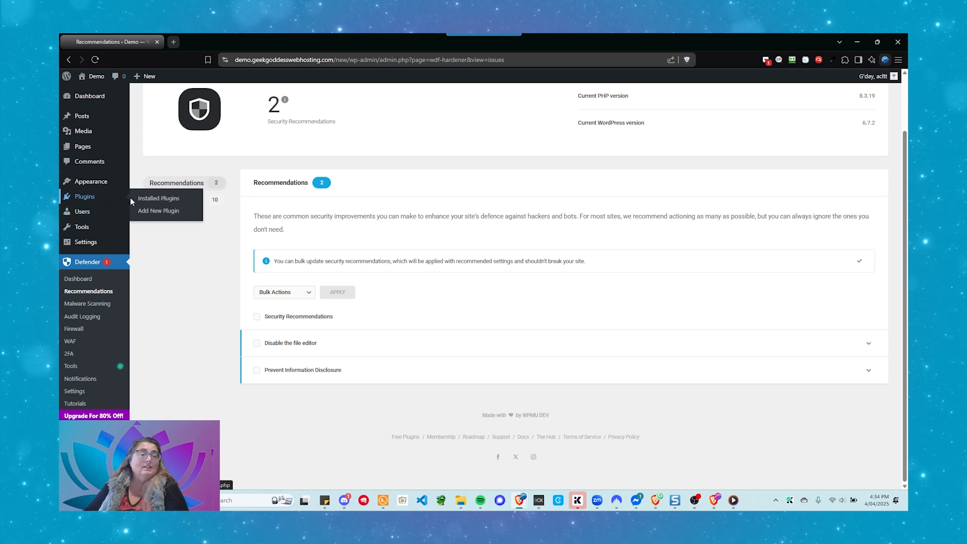
right_click(150, 202)
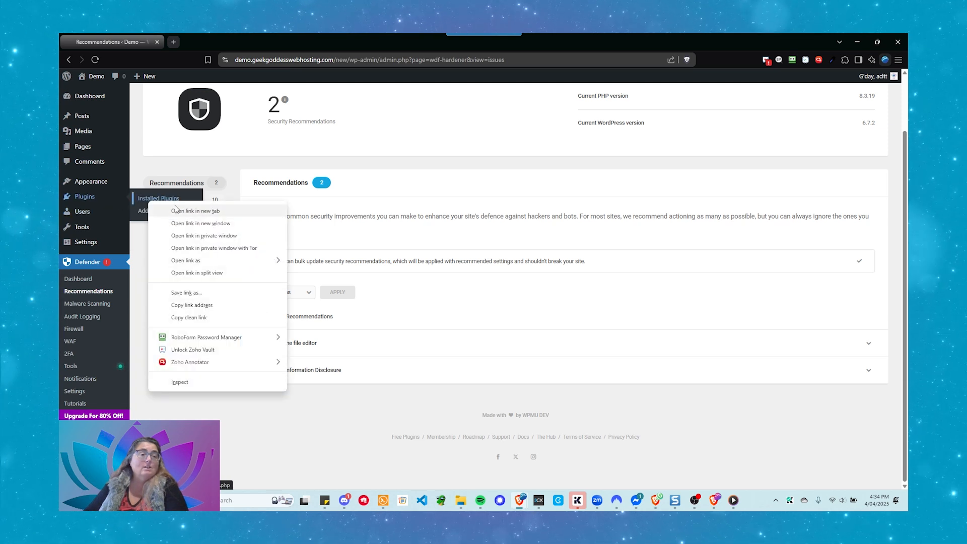
left_click(185, 215)
left_click(192, 41)
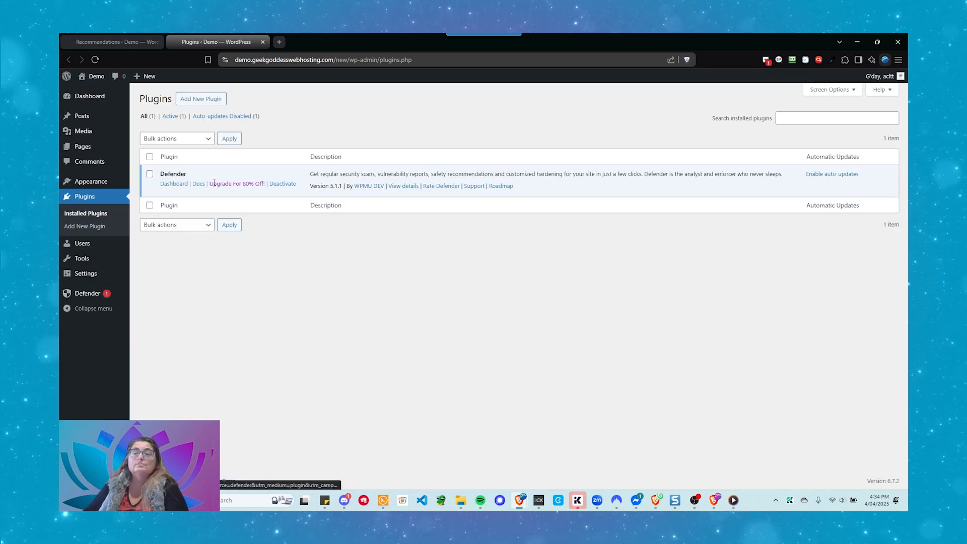
key("ctrl+shift+Tab")
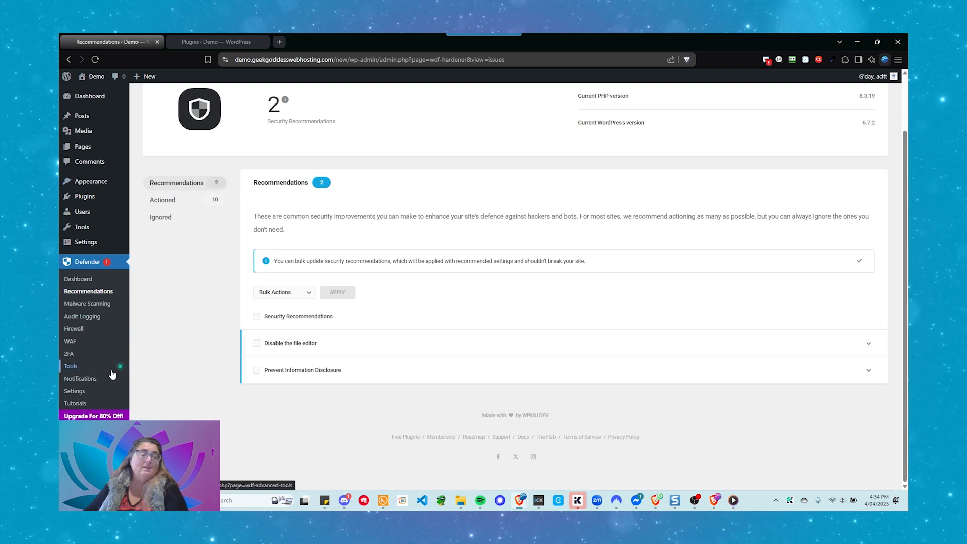
Select the "Disable the file editor" recommendation and read its overview, also checking the details of "Prevent Information Disclosure".
left_click(257, 343)
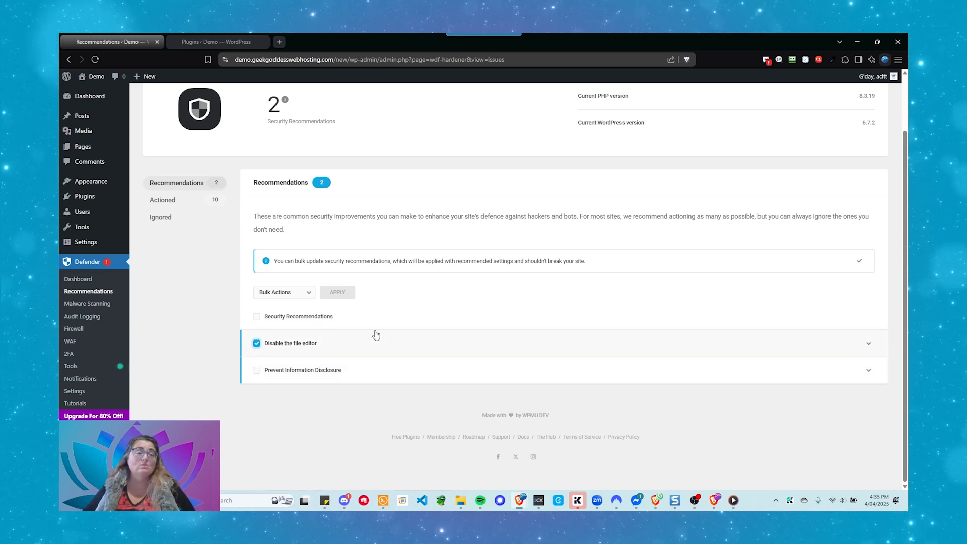
left_click(360, 377)
scroll(395, 235, "up", 3)
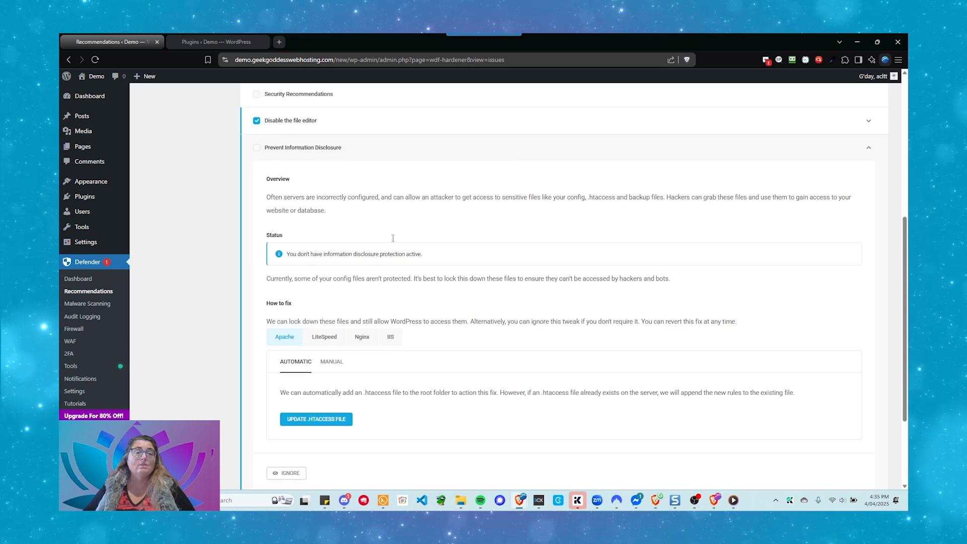
left_click(359, 267)
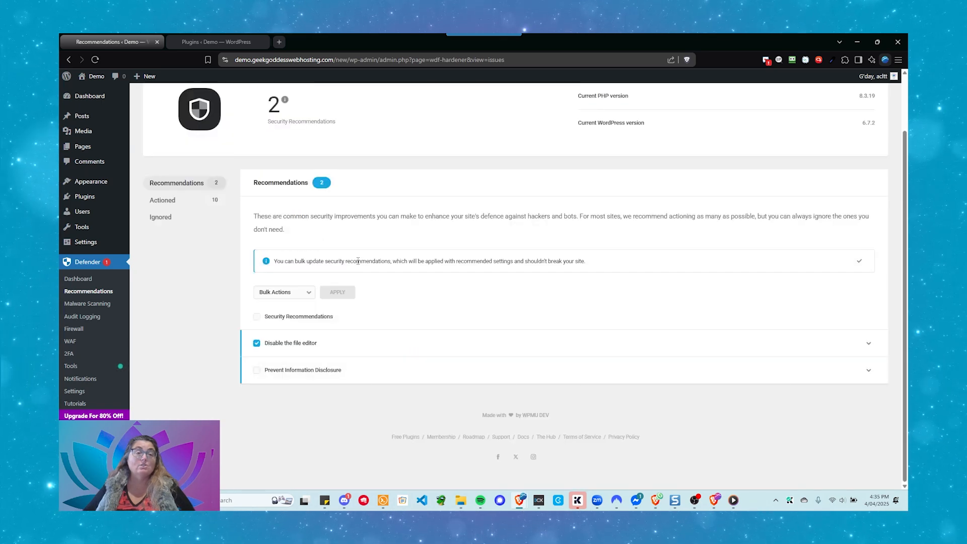
left_click(357, 345)
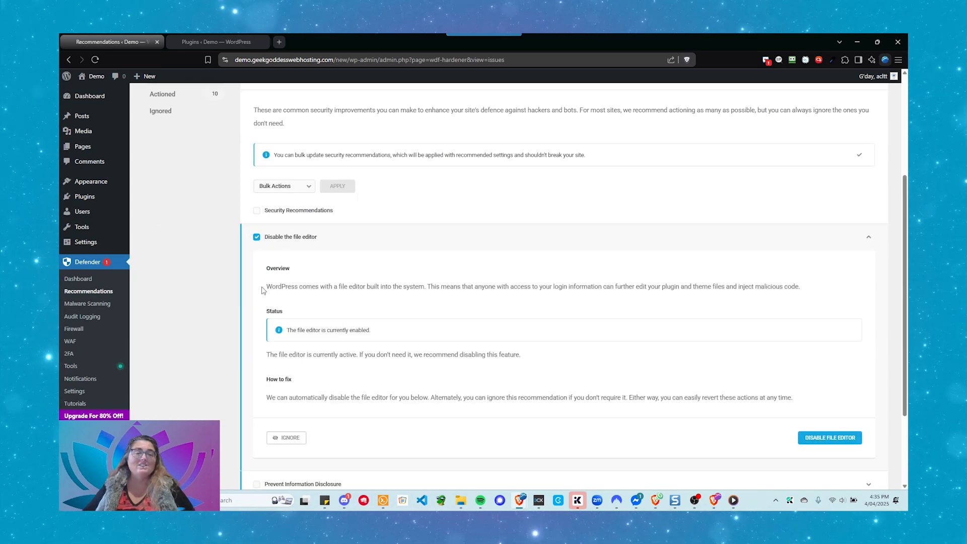
left_click_drag(263, 290, 805, 292)
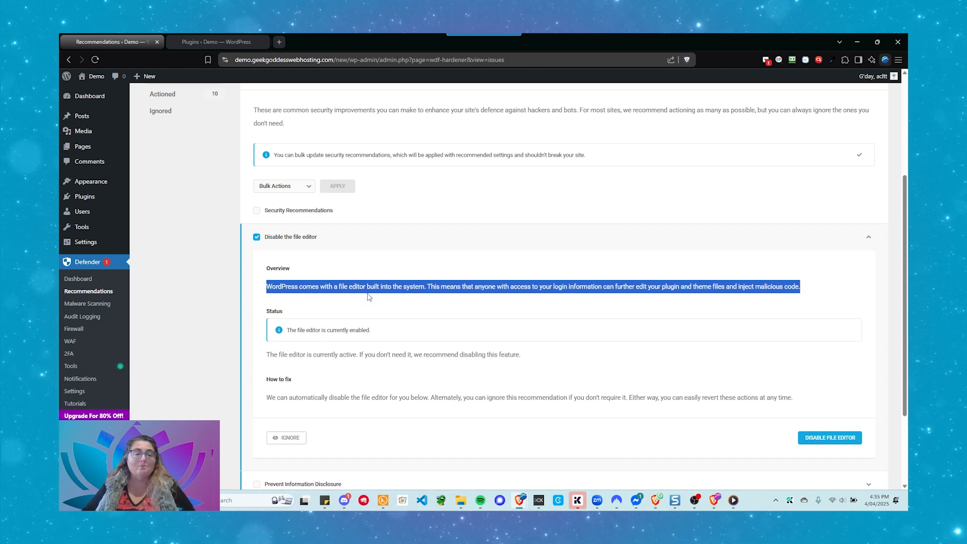
left_click(366, 237)
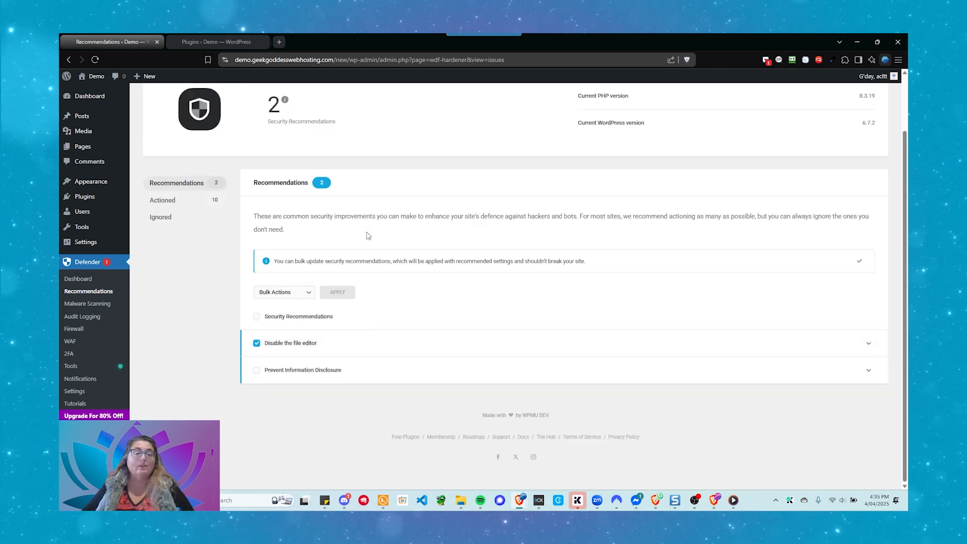
Resolve the "Prevent Information Disclosure" recommendation by reading its details and automatically updating the .htaccess file for Apache.
left_click(371, 371)
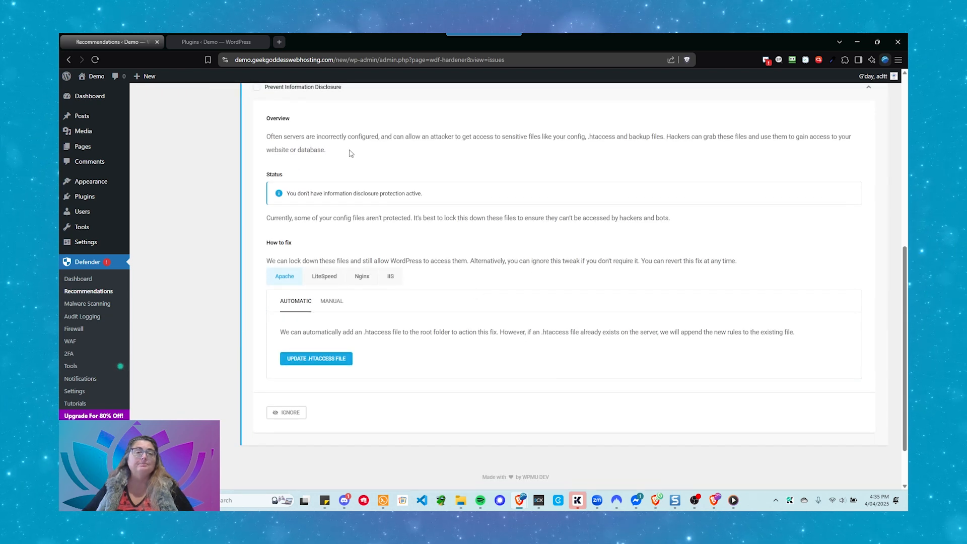
scroll(286, 211, "up", 1)
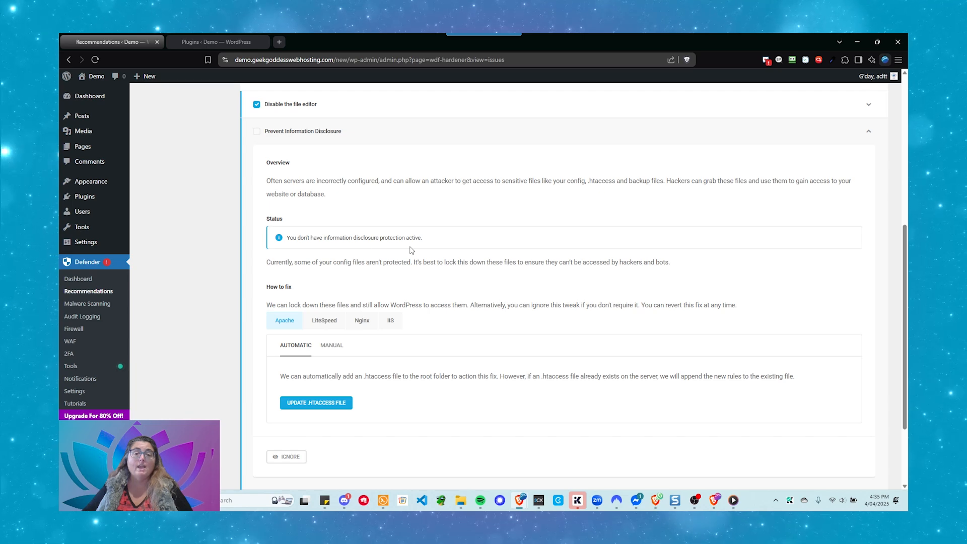
scroll(411, 251, "up", 3)
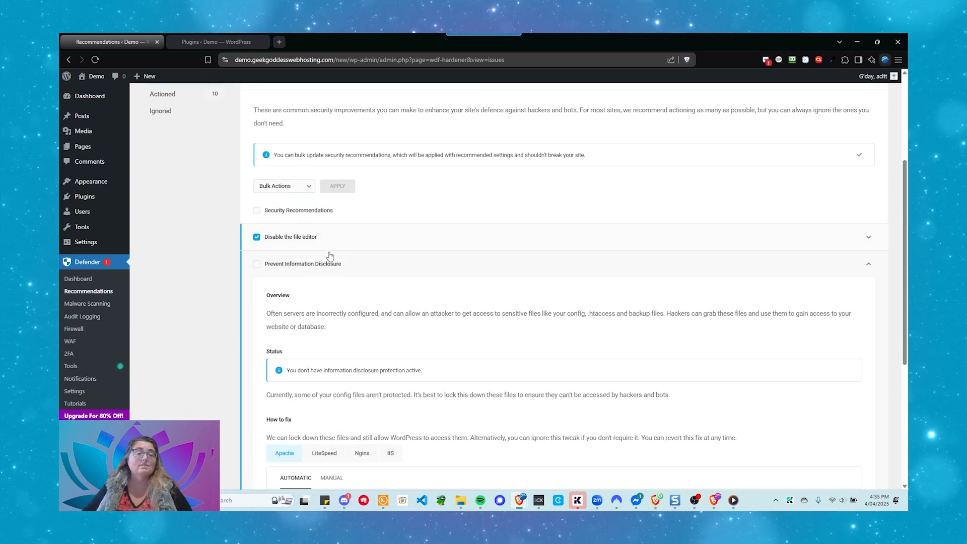
left_click(253, 226)
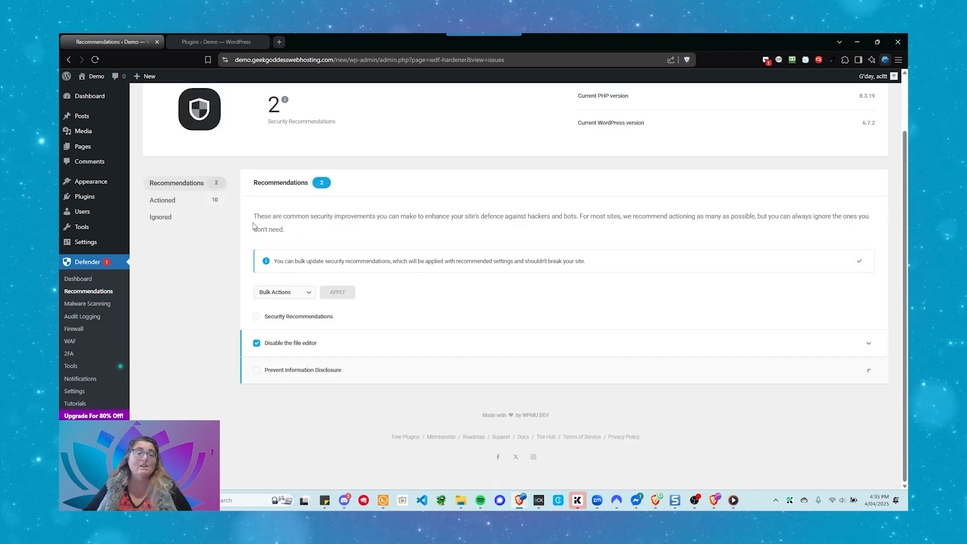
left_click(376, 375)
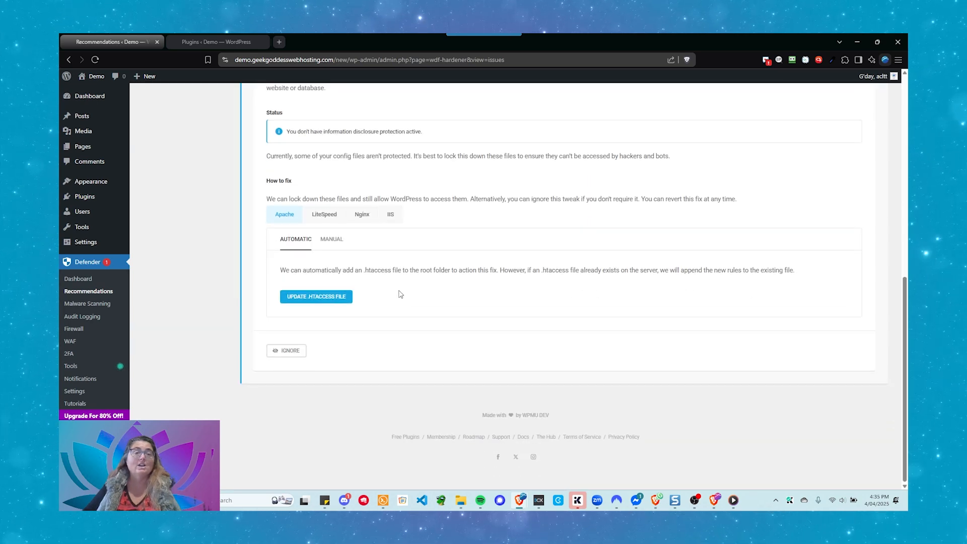
scroll(401, 294, "up", 1)
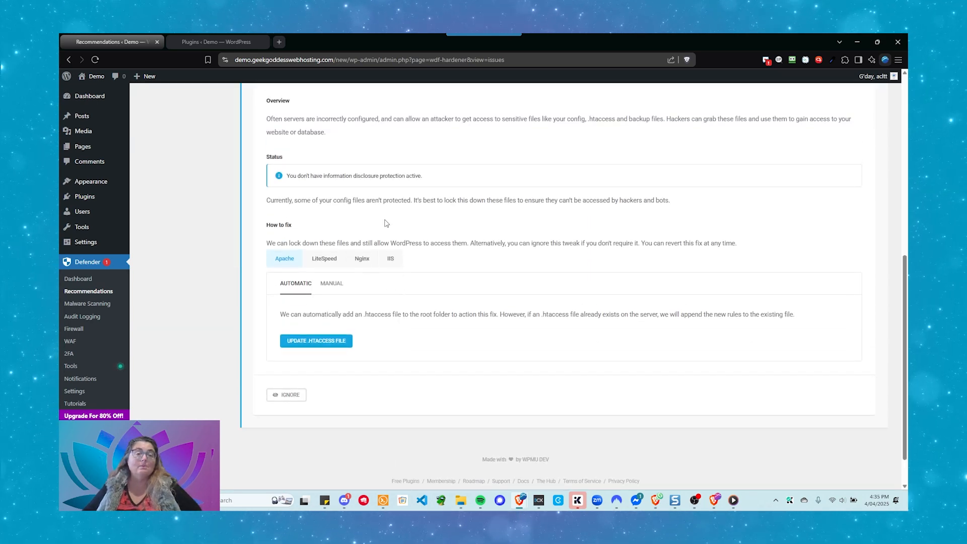
scroll(386, 223, "up", 2)
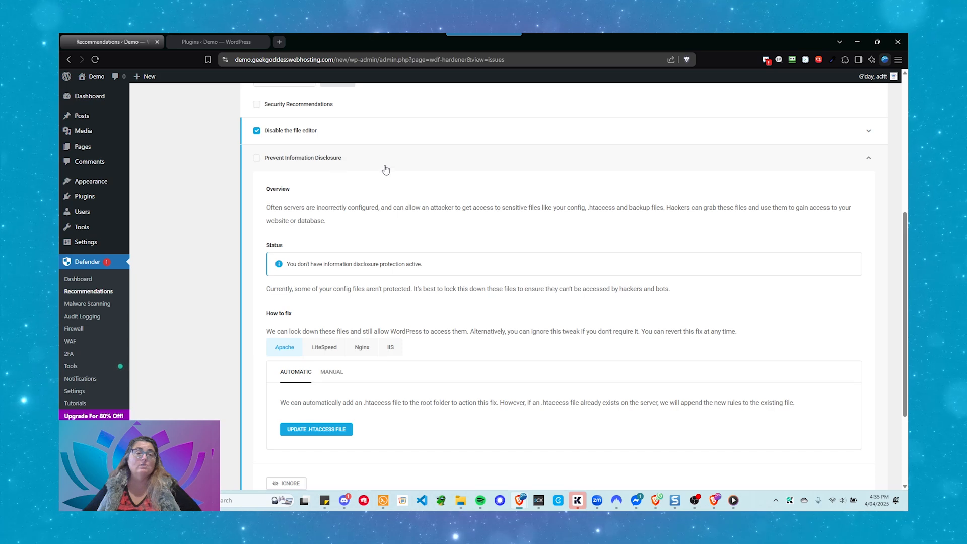
scroll(272, 441, "down", 1)
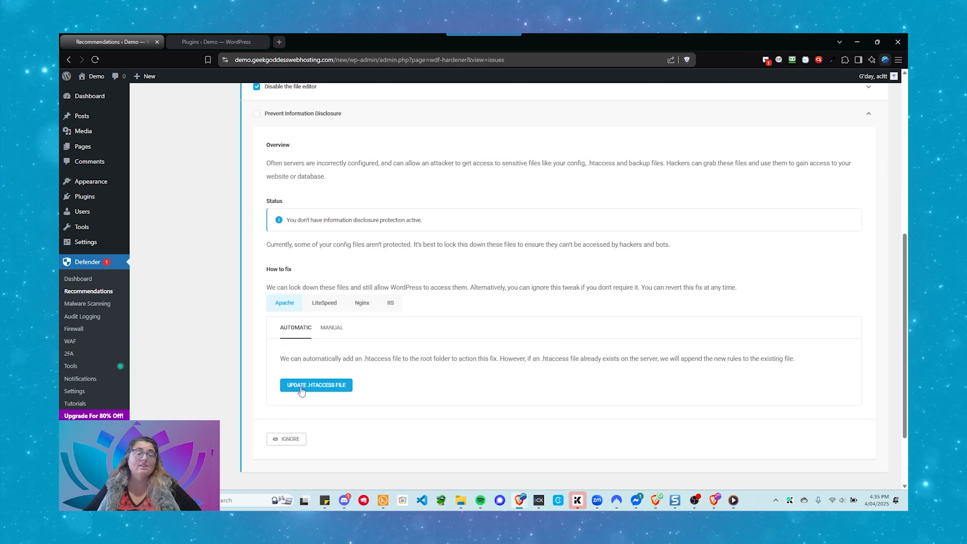
left_click(346, 385)
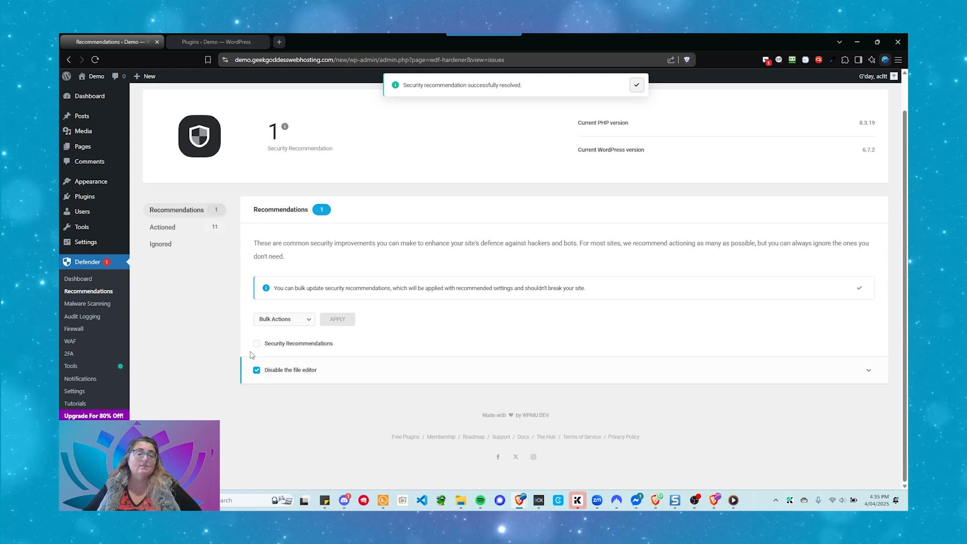
Deselect the "Disable the file editor" recommendation, expand its details and disable the WordPress file editor.
left_click(315, 376)
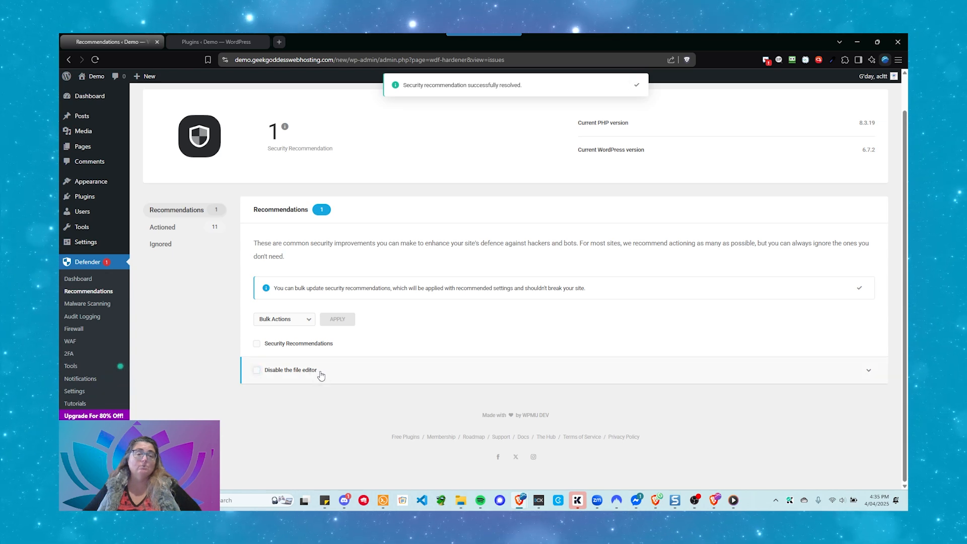
left_click(337, 372)
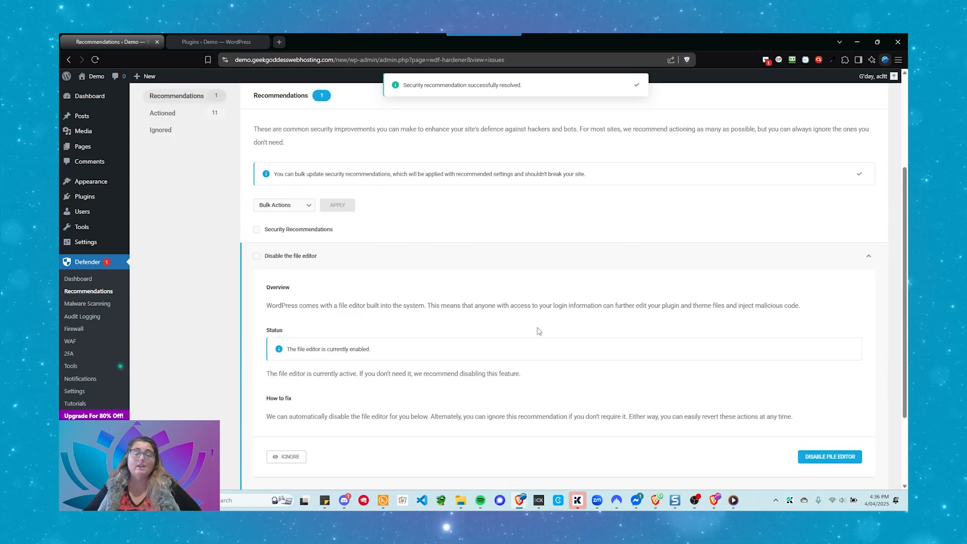
left_click(805, 460)
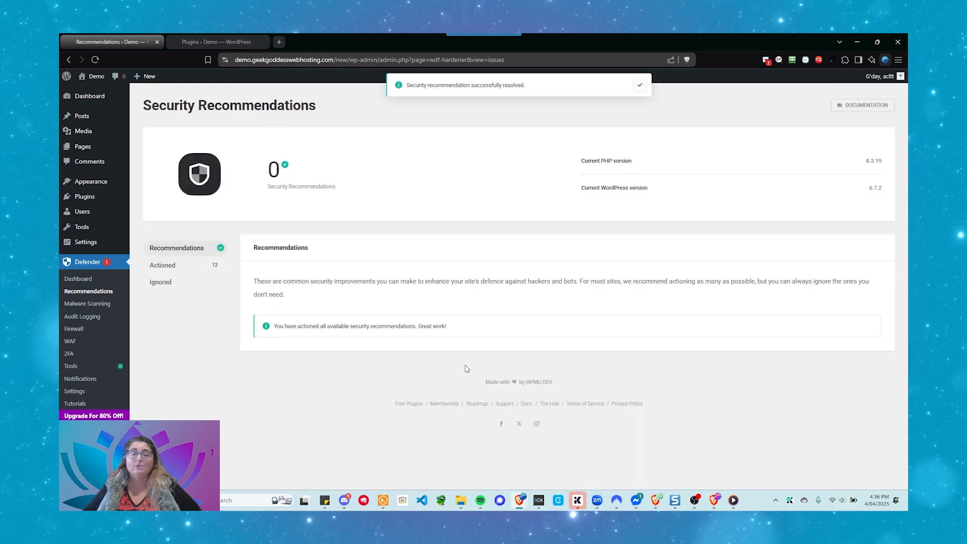
Review the full list of actioned security recommendations and open Defender's Malware Scanning page.
left_click(190, 267)
scroll(368, 267, "down", 2)
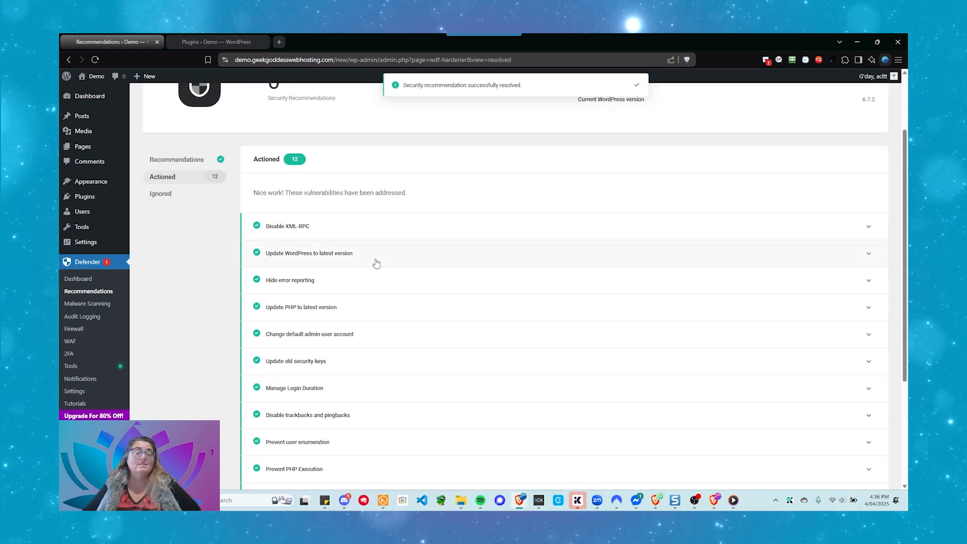
scroll(379, 262, "down", 1)
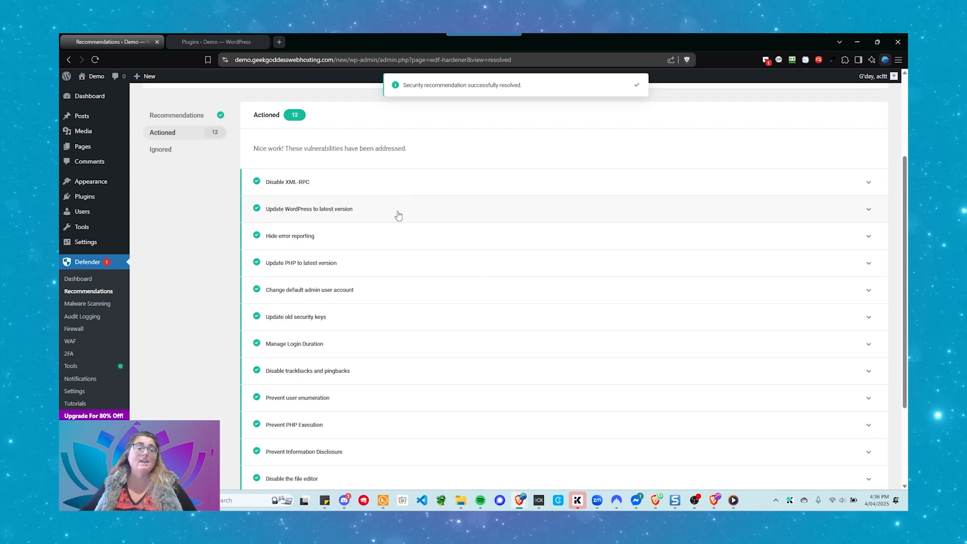
scroll(375, 214, "down", 2)
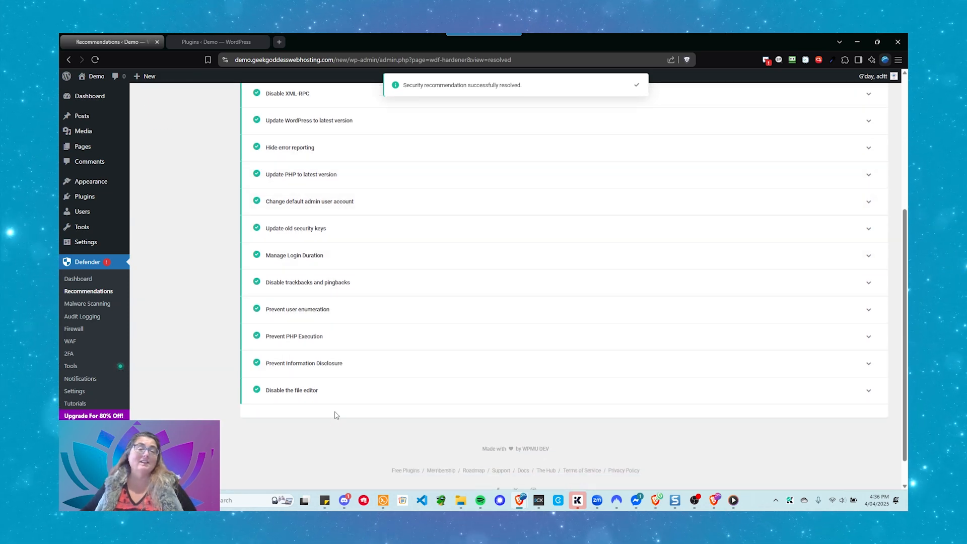
scroll(335, 416, "up", 2)
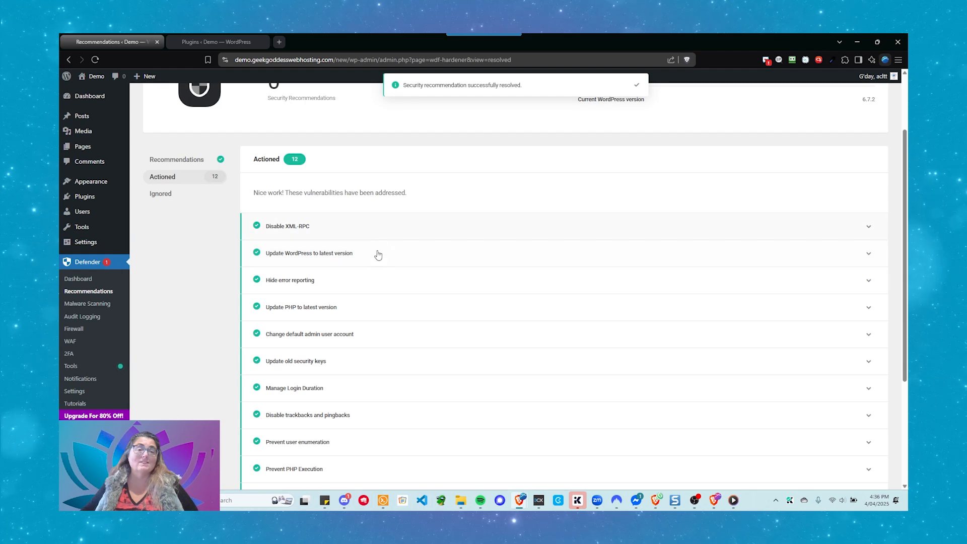
scroll(378, 295, "down", 3)
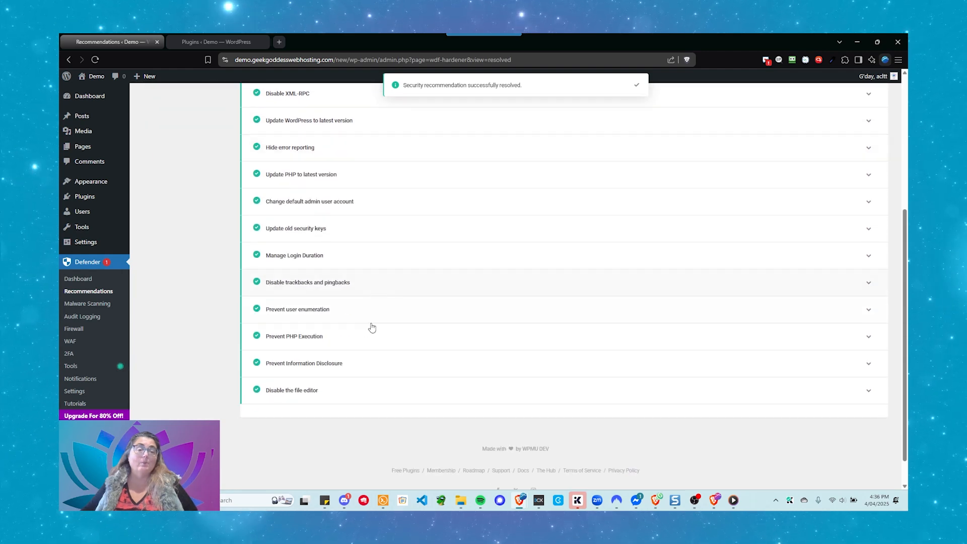
scroll(367, 390, "up", 5)
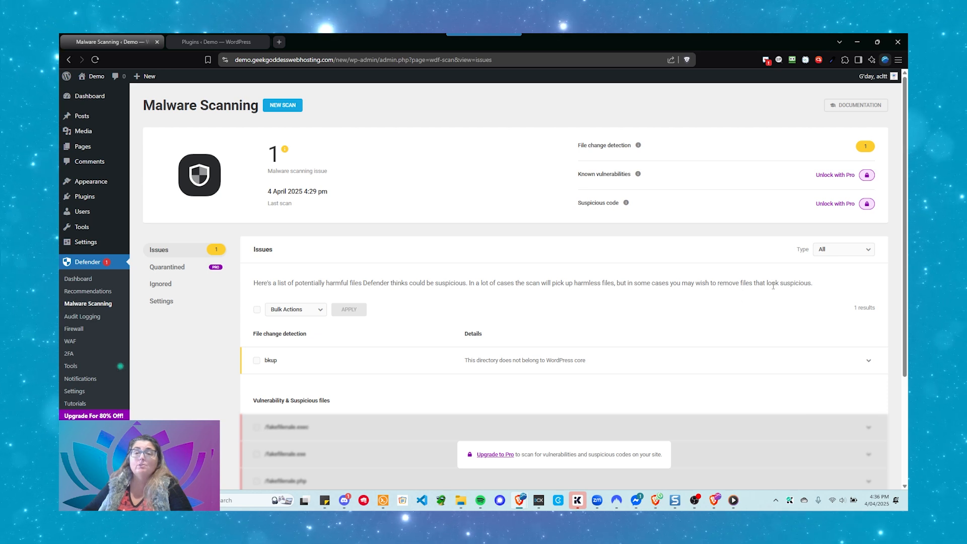
Select the flagged bkup directory in the malware scanning issues and apply the Ignore bulk action to it.
scroll(403, 334, "down", 1)
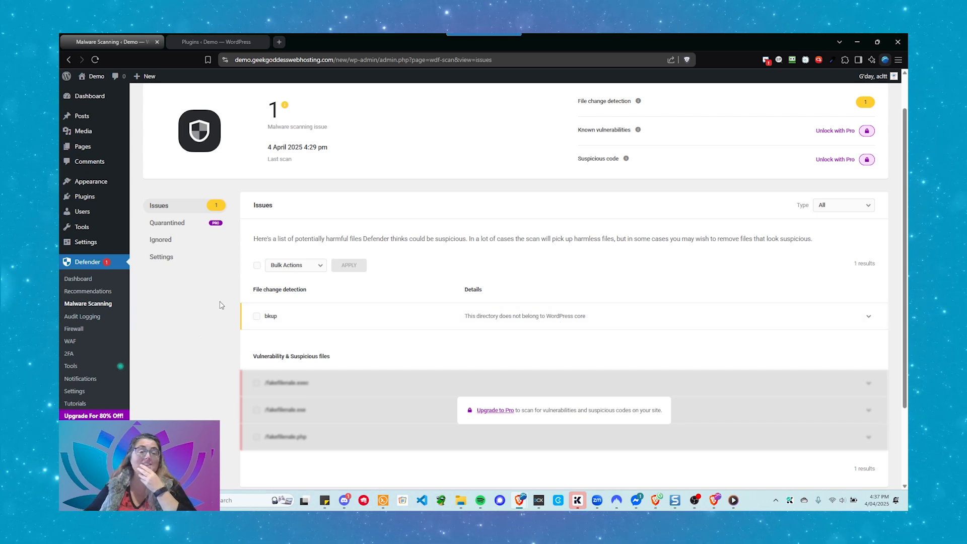
left_click(253, 322)
left_click(320, 225)
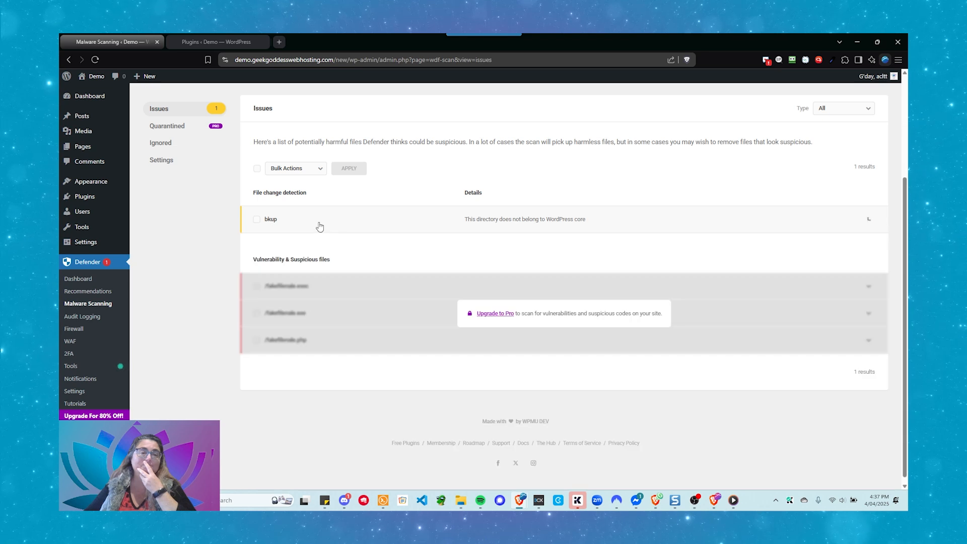
left_click(257, 214)
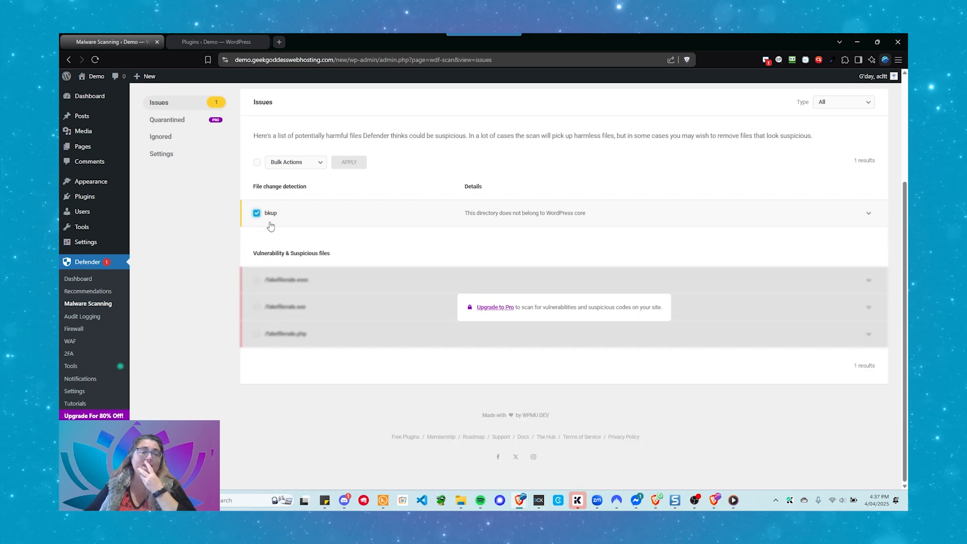
left_click(299, 166)
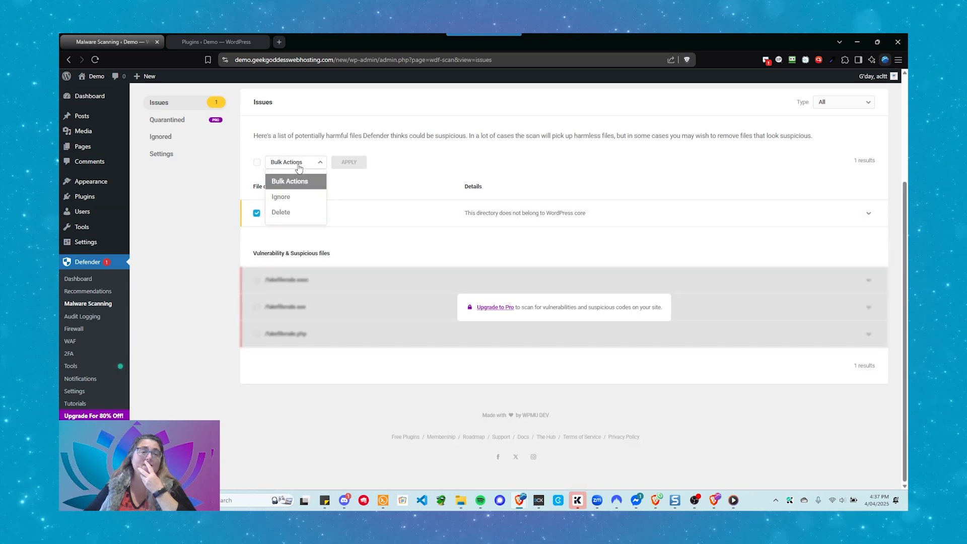
left_click(293, 205)
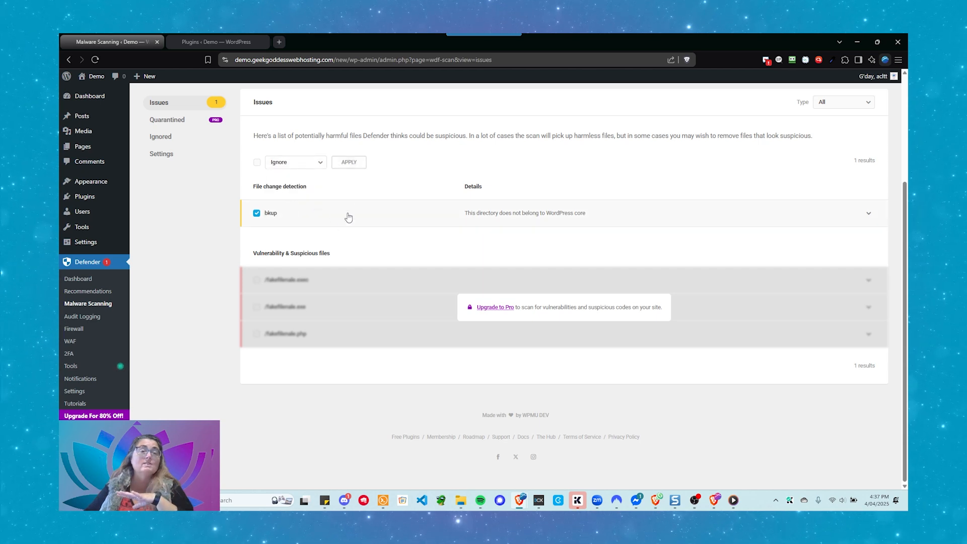
left_click(347, 165)
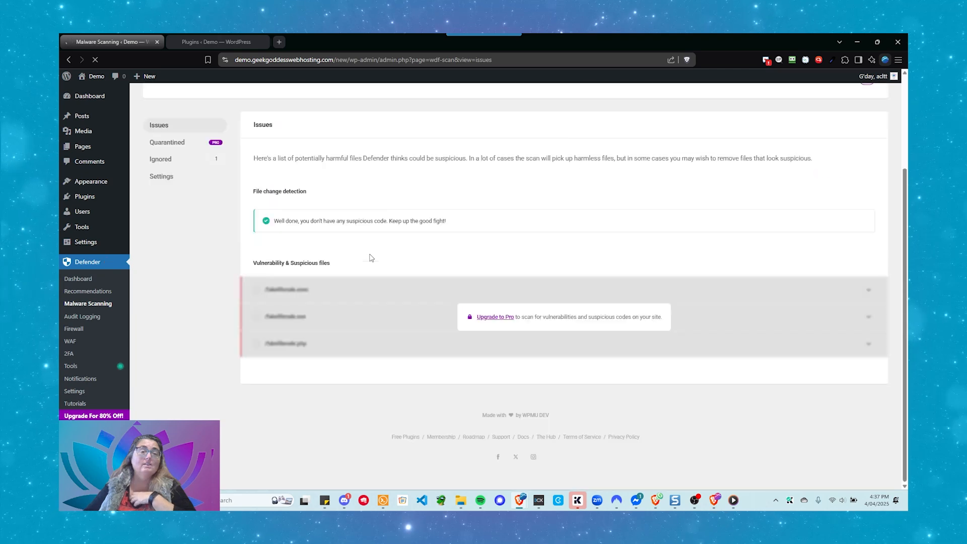
scroll(351, 286, "up", 3)
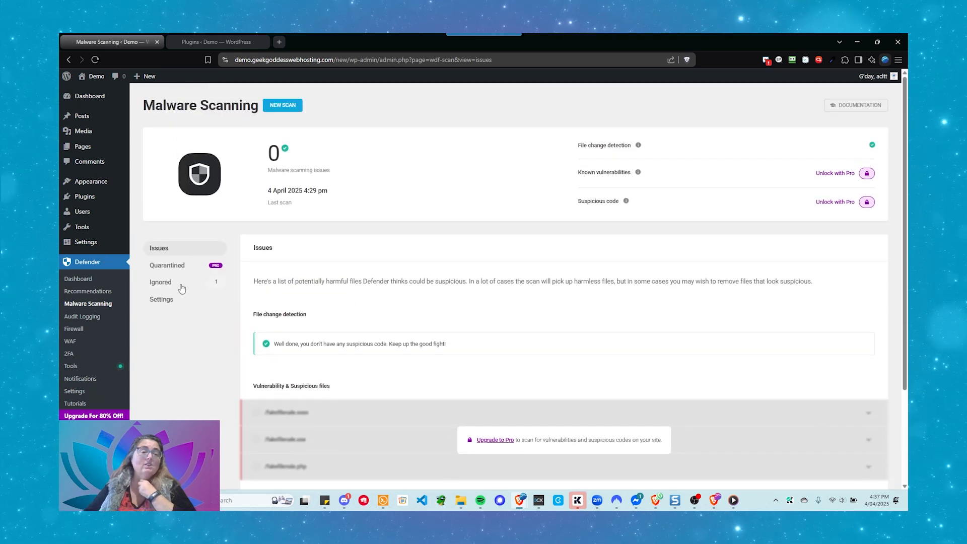
Review the Ignored and Quarantined malware scanning lists, and examine the Issues list down to its Vulnerability & Suspicious files section.
left_click(181, 290)
scroll(421, 358, "down", 1)
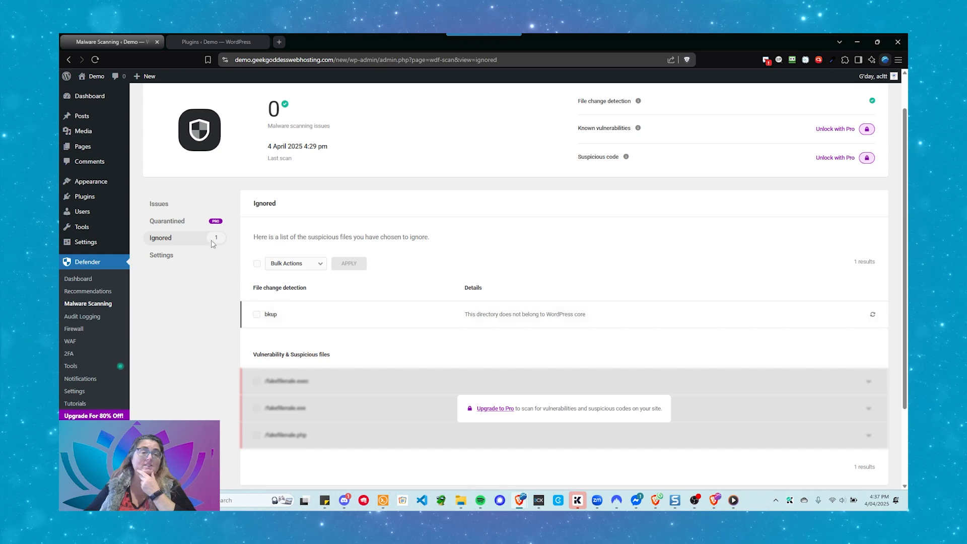
left_click(182, 227)
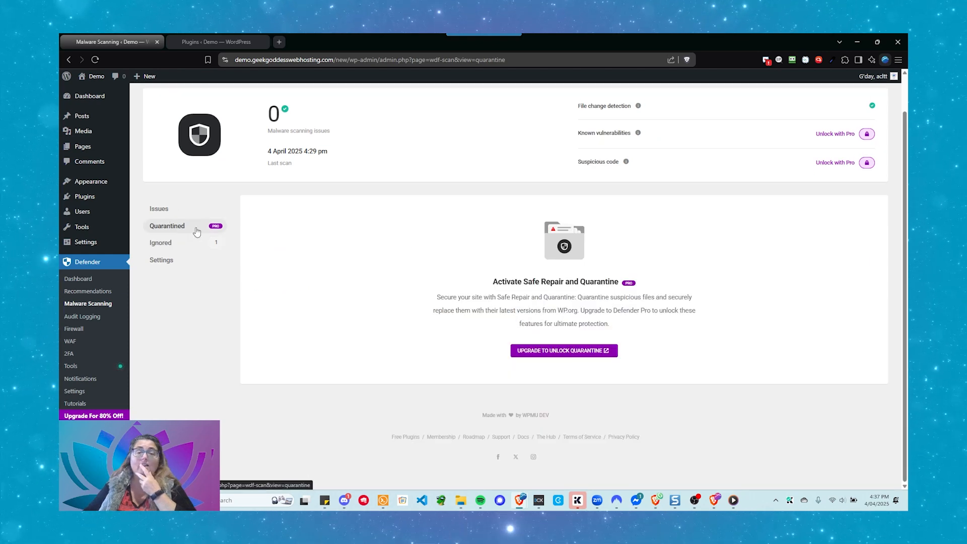
scroll(197, 232, "up", 1)
left_click(174, 249)
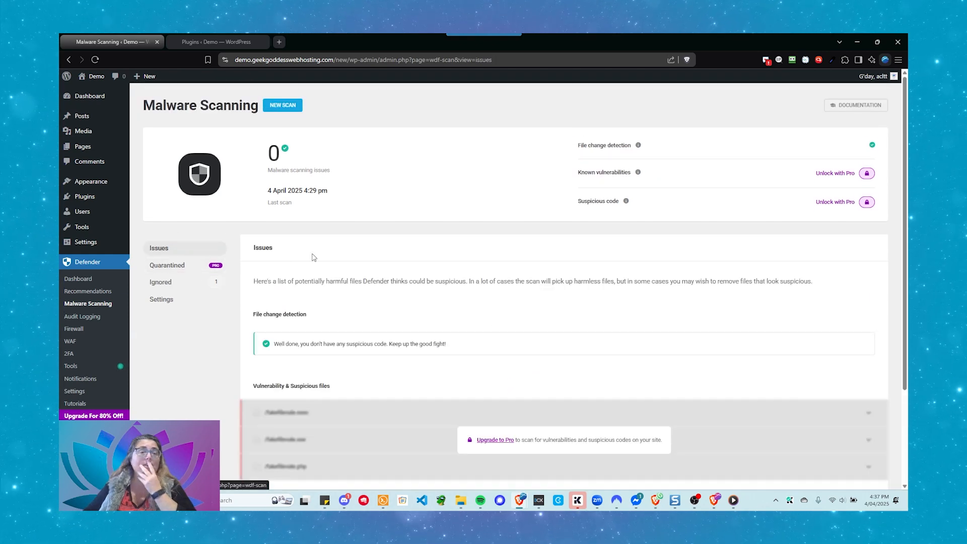
scroll(313, 256, "down", 1)
scroll(314, 257, "down", 1)
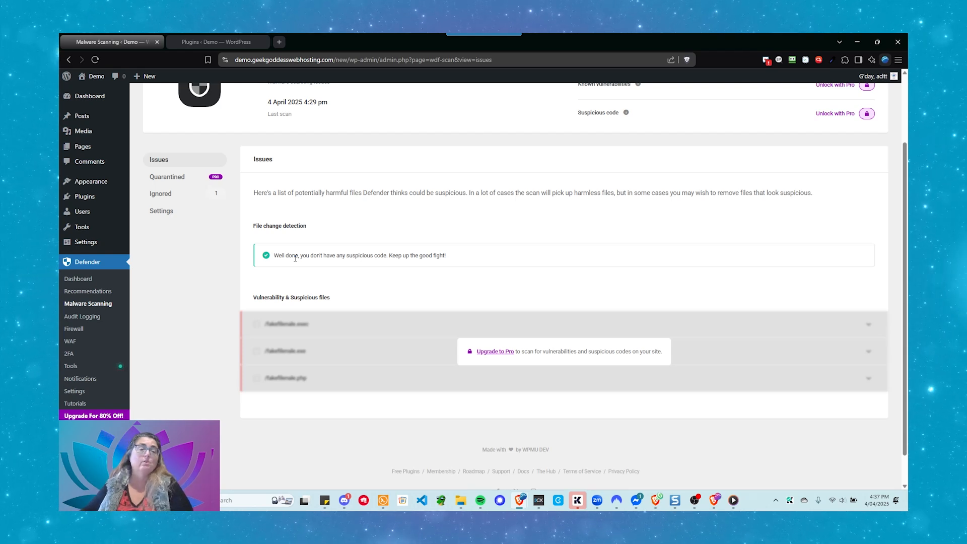
scroll(295, 258, "down", 1)
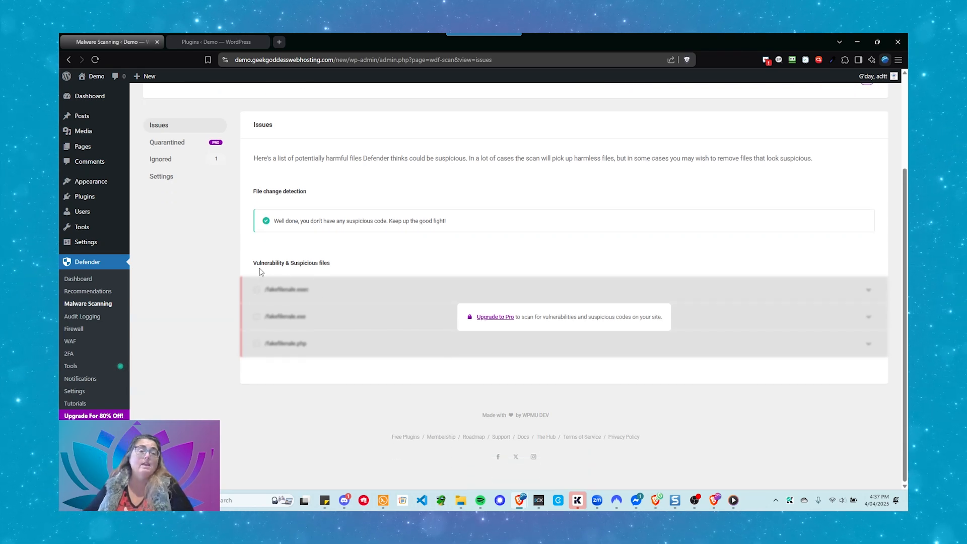
left_click_drag(252, 263, 344, 268)
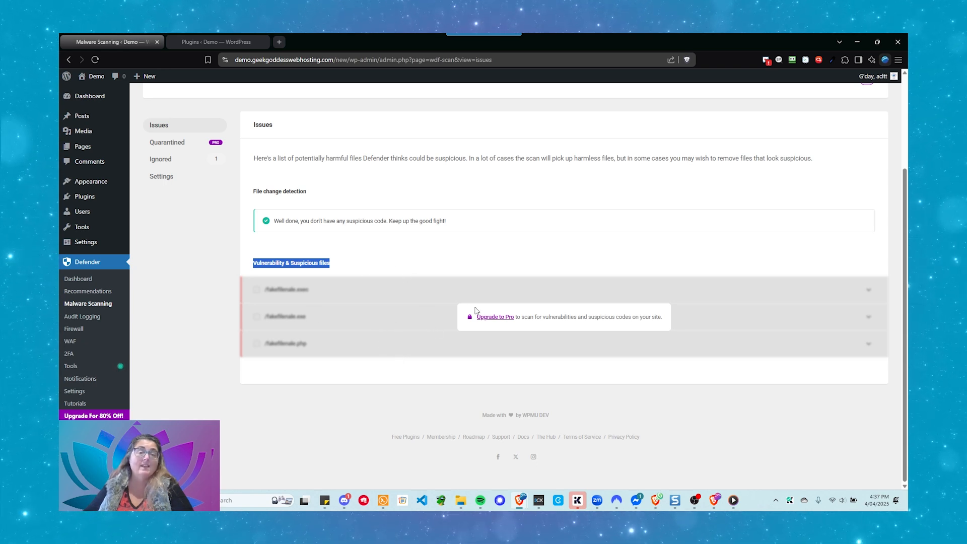
scroll(397, 331, "up", 3)
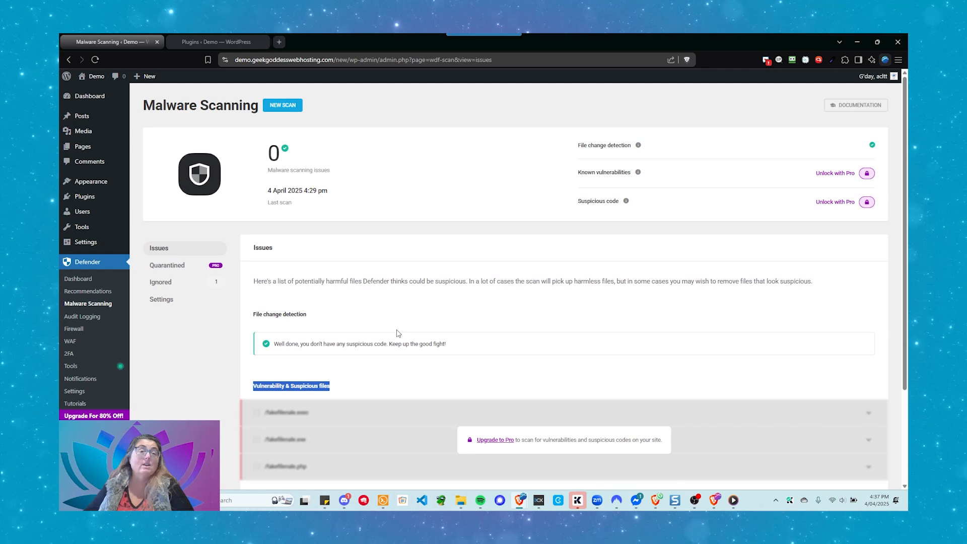
left_click(227, 315)
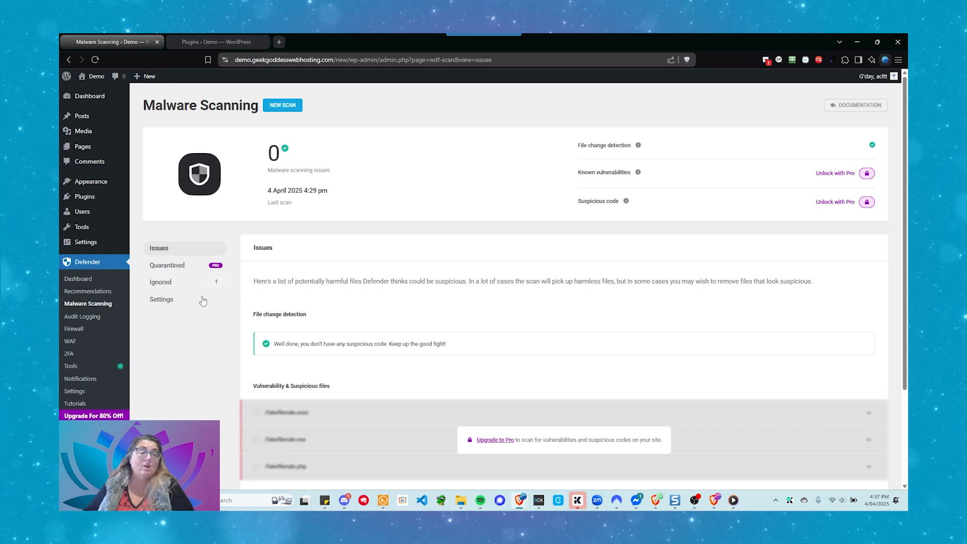
Run a new malware scan and review its reported issues and last scan time.
left_click(291, 109)
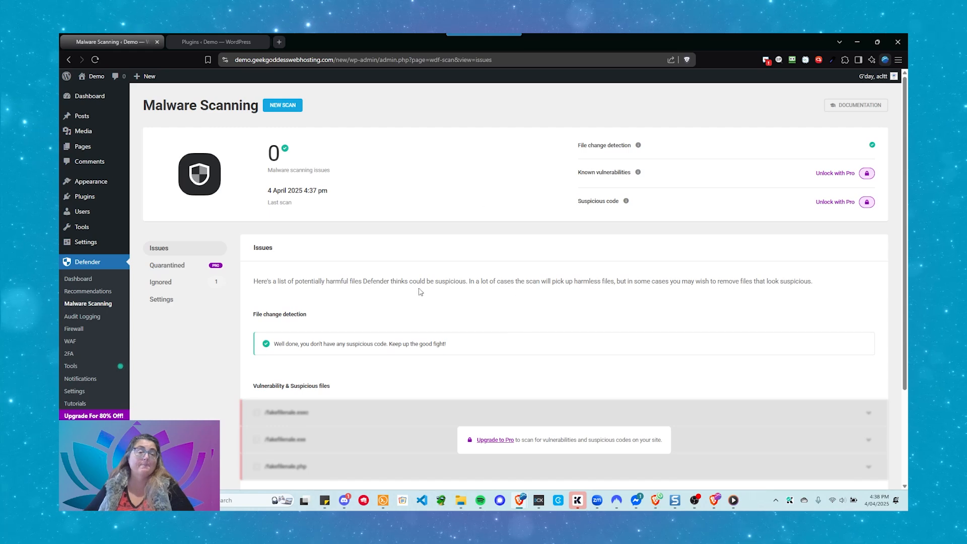
scroll(432, 268, "down", 2)
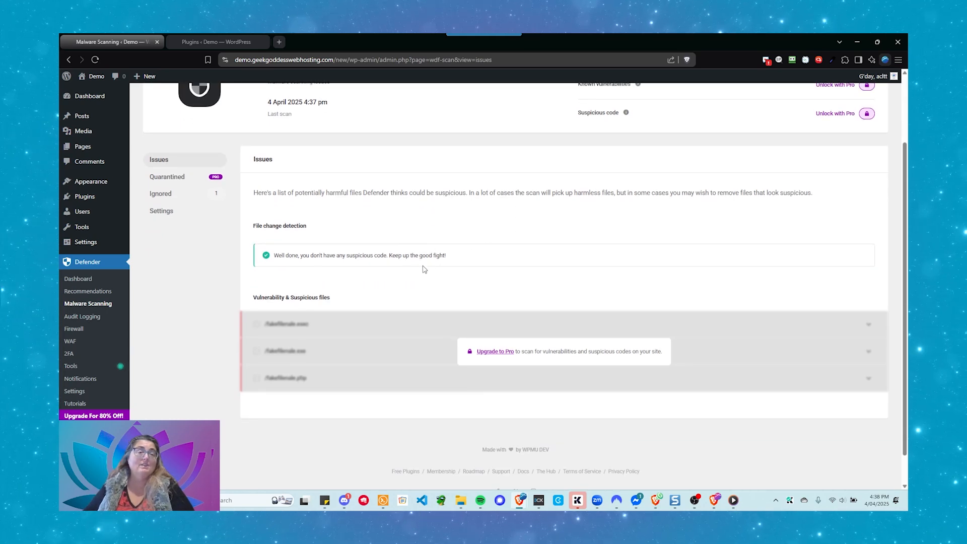
scroll(426, 269, "up", 2)
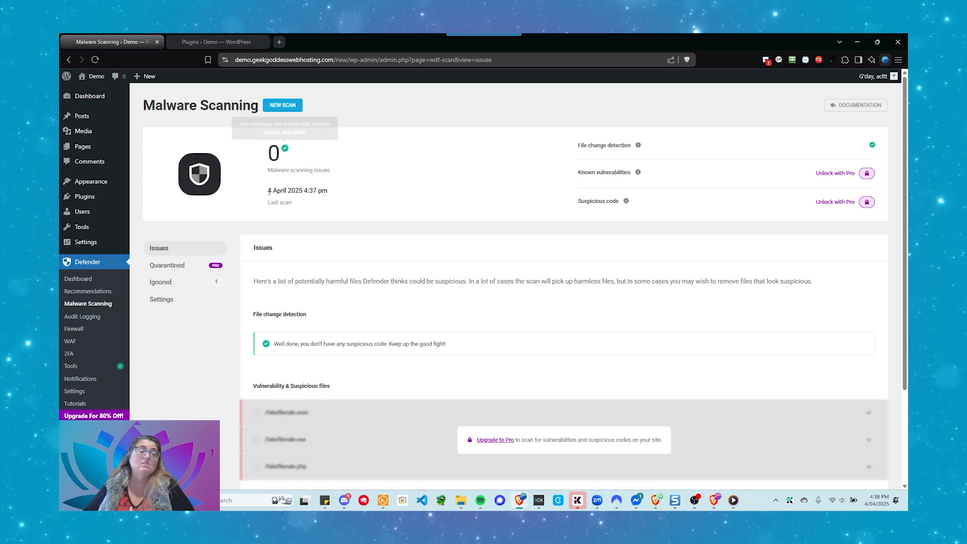
left_click_drag(266, 187, 265, 208)
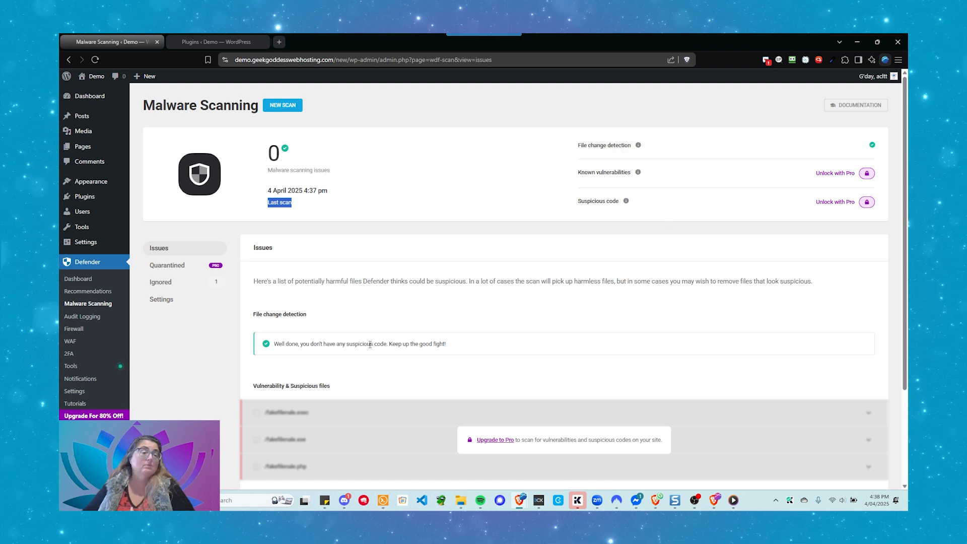
Review the malware scanning settings, from scan types and scheduled scanning to the maximum included file size and quarantine options.
left_click(152, 301)
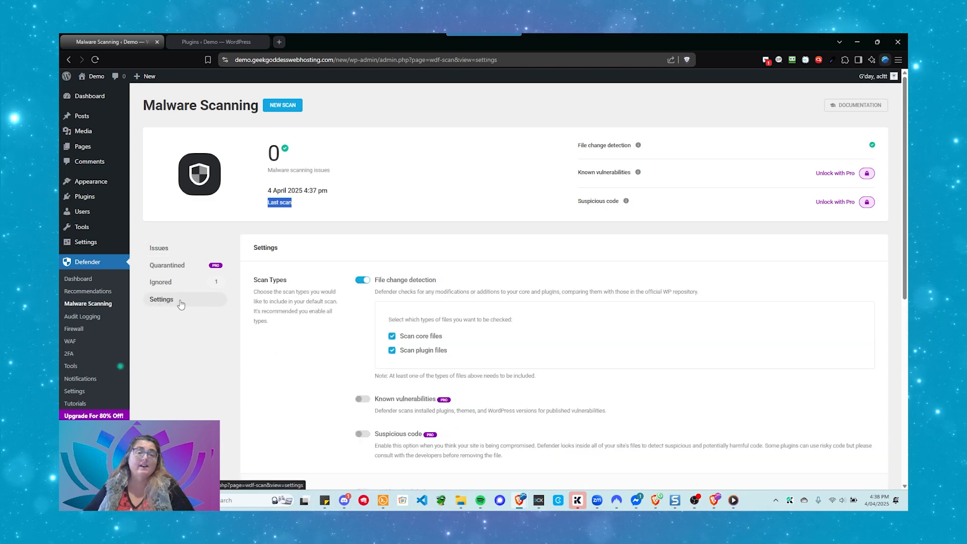
scroll(181, 305, "down", 2)
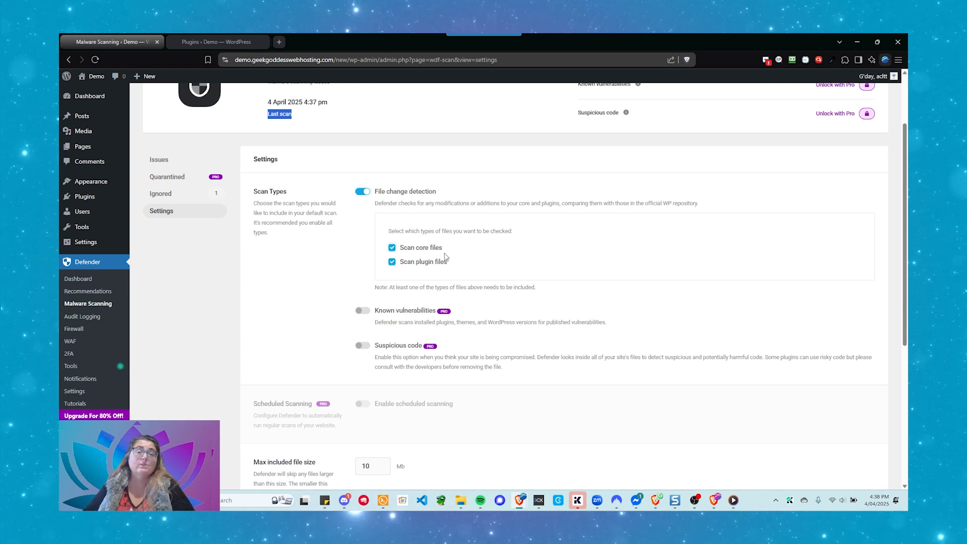
scroll(443, 272, "down", 1)
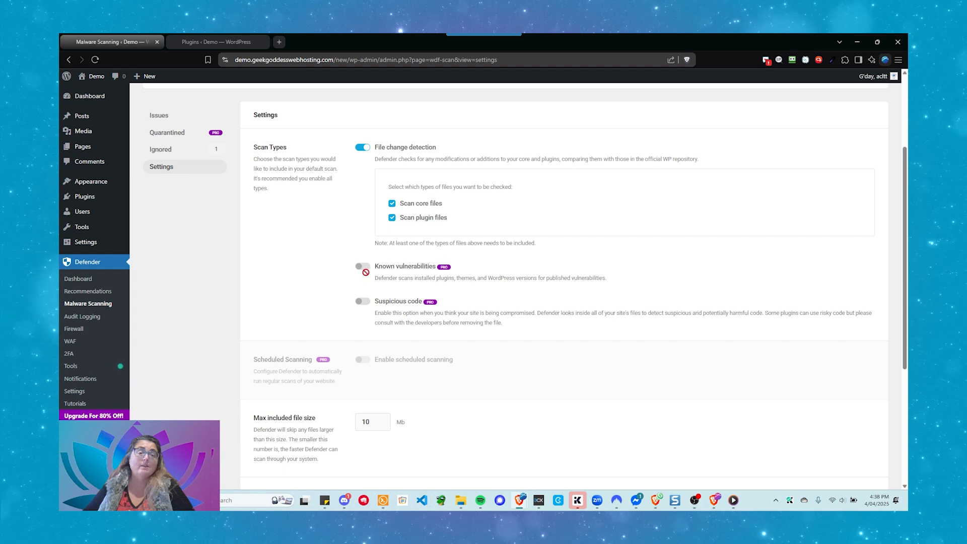
scroll(453, 333, "down", 1)
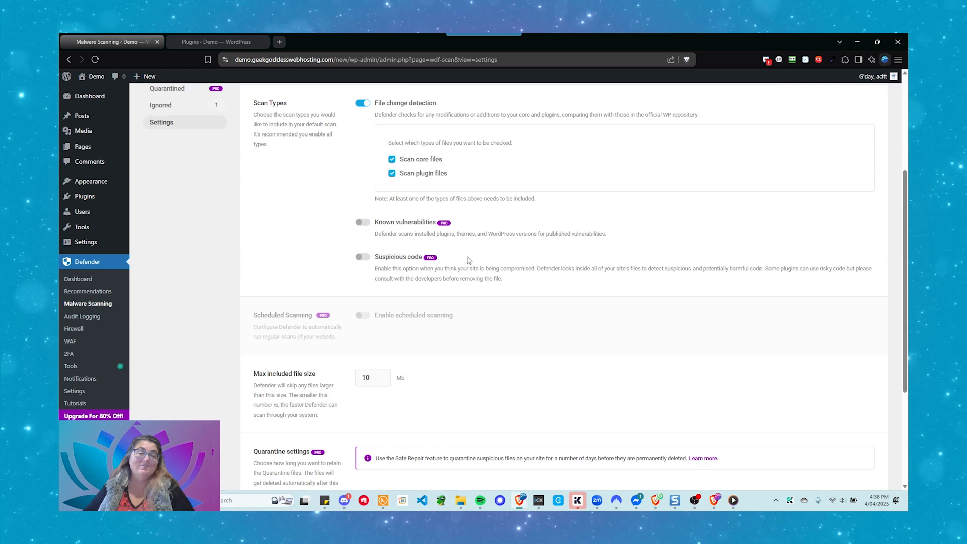
scroll(466, 261, "down", 3)
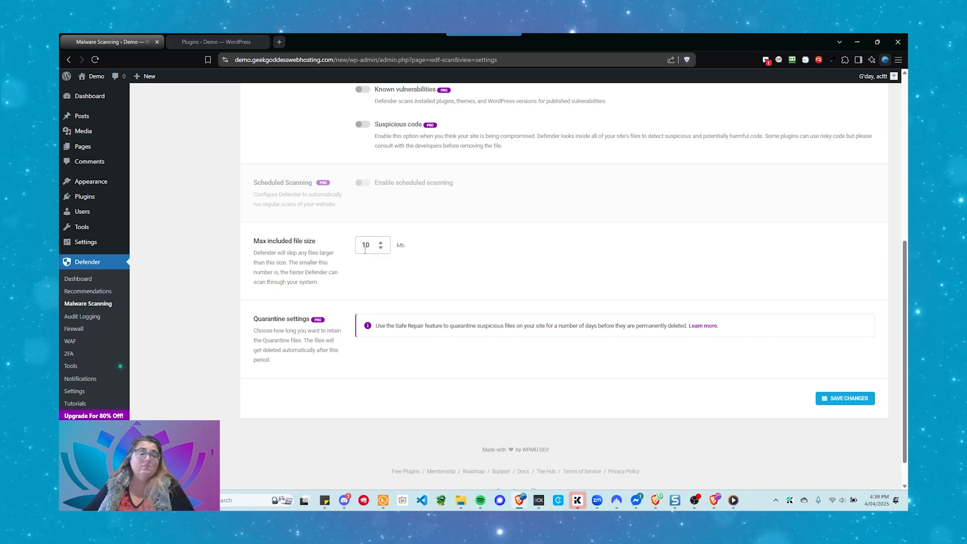
scroll(363, 249, "up", 5)
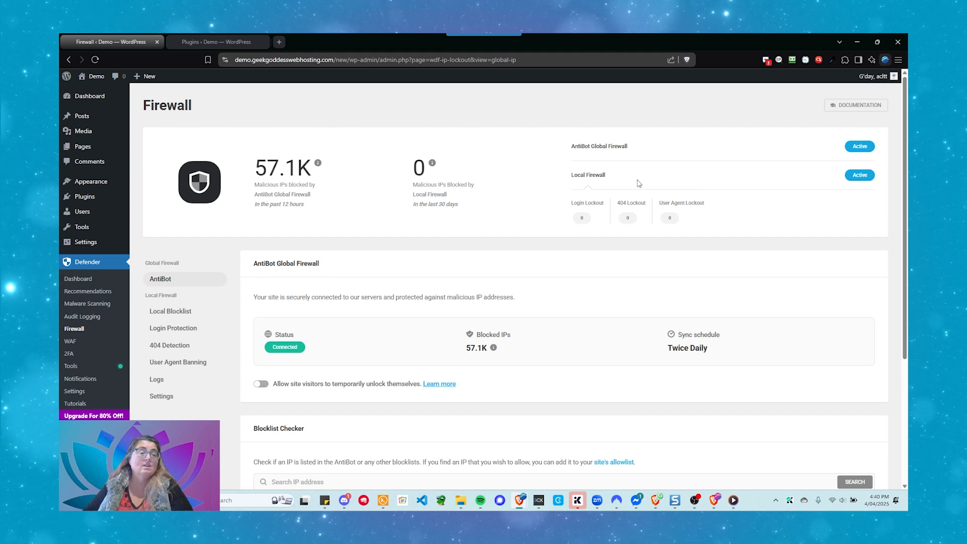
Review the Firewall's AntiBot page and inspect the site's linked IP blocklist and allowlist, closing the extra browser tab when done.
scroll(571, 220, "down", 2)
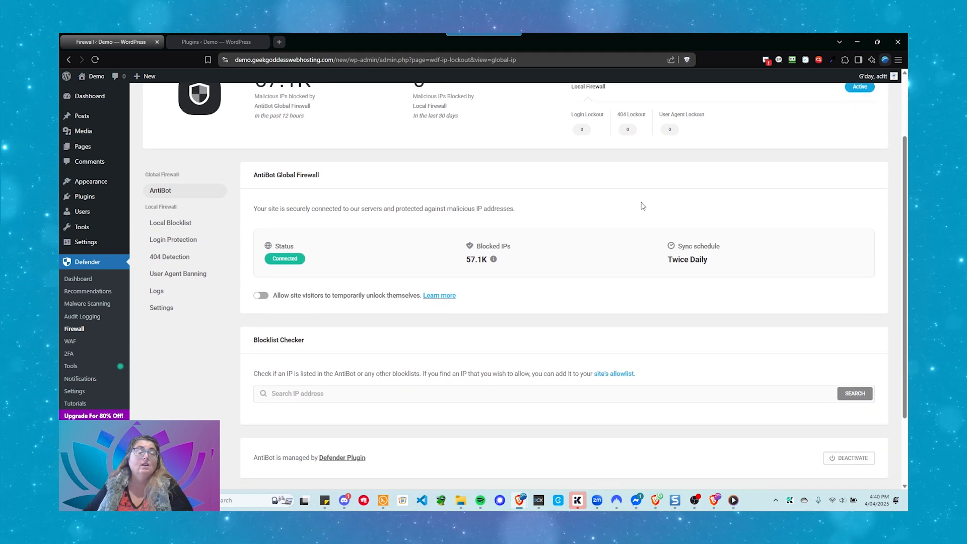
scroll(629, 200, "down", 1)
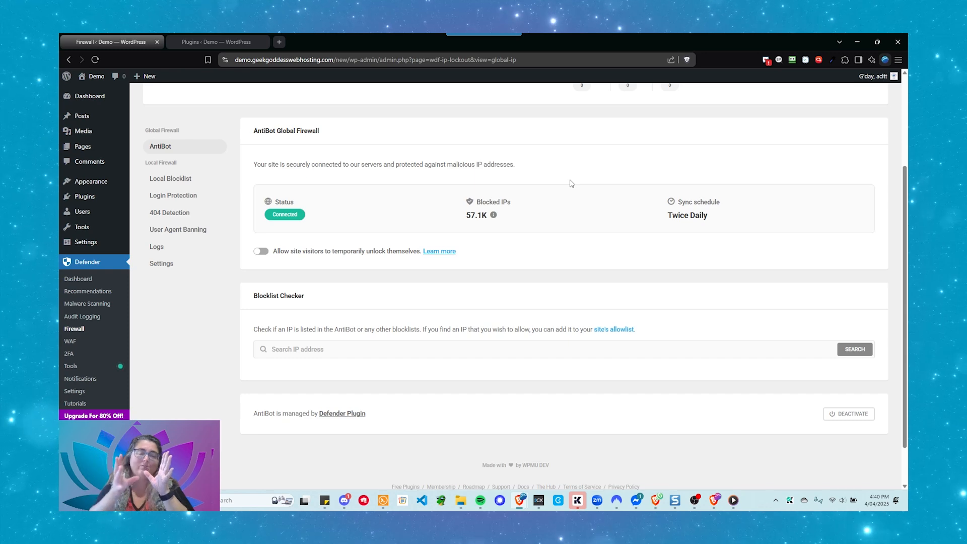
left_click(610, 330)
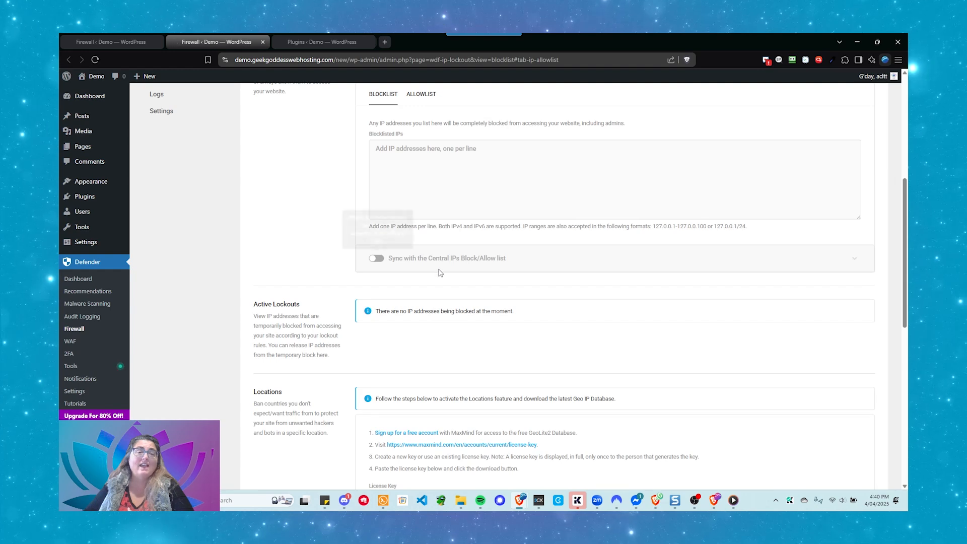
scroll(388, 161, "up", 2)
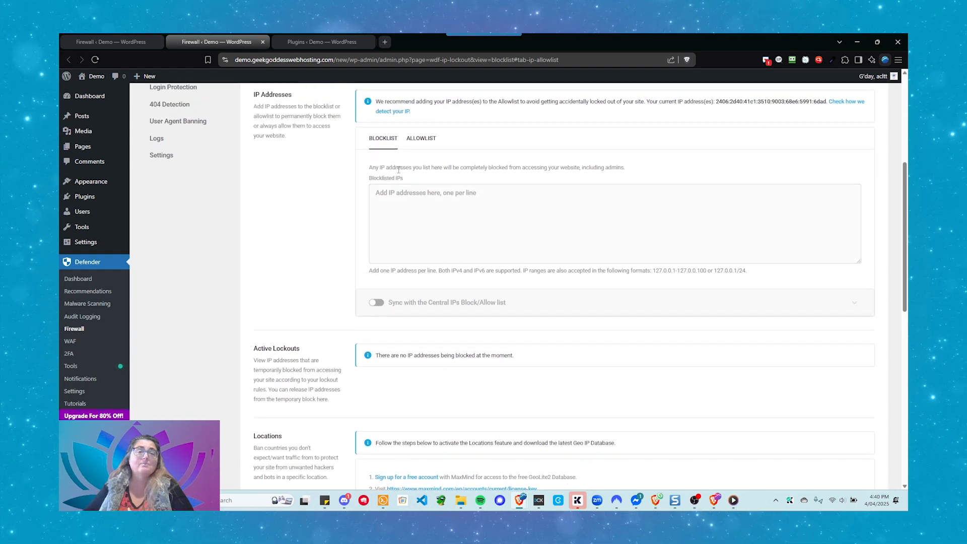
left_click(398, 230)
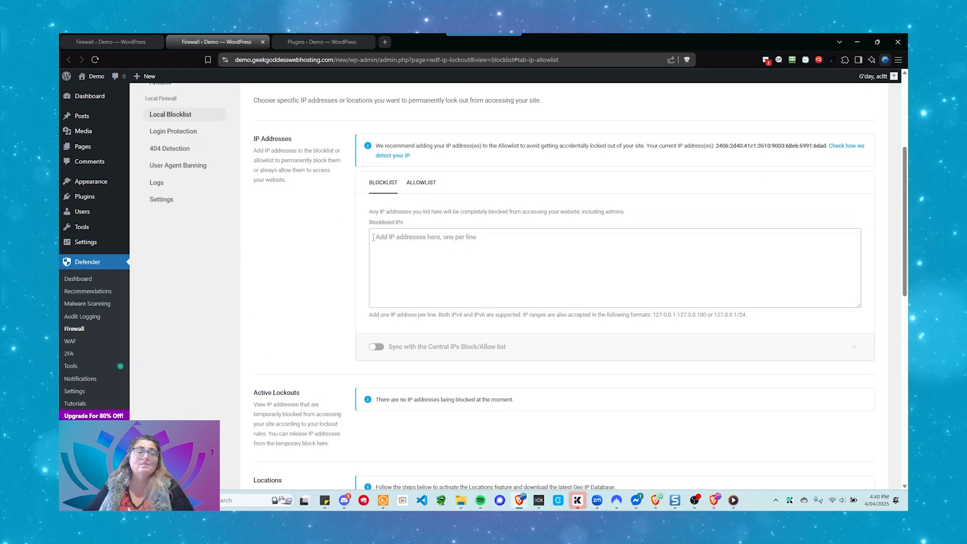
left_click(419, 184)
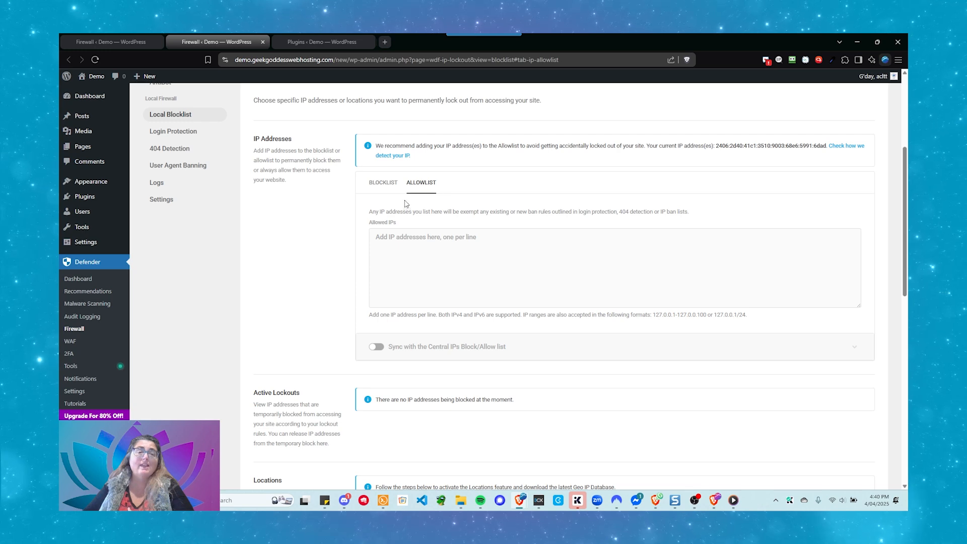
left_click(385, 244)
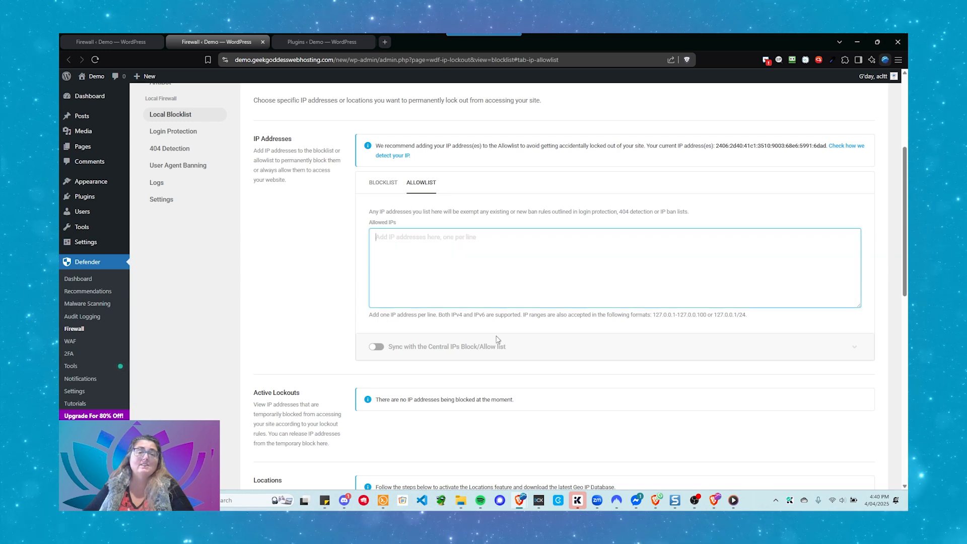
scroll(495, 340, "down", 2)
scroll(518, 349, "down", 10)
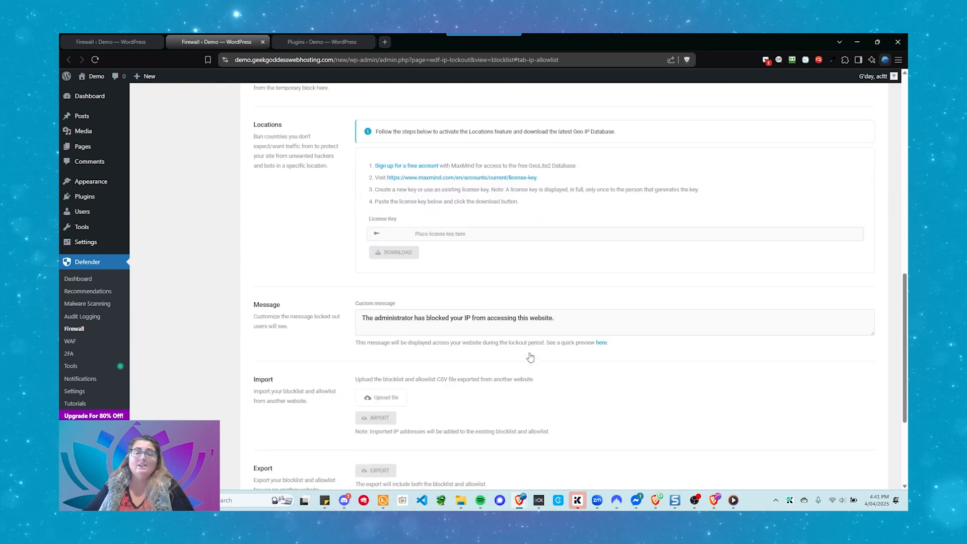
scroll(492, 317, "up", 4)
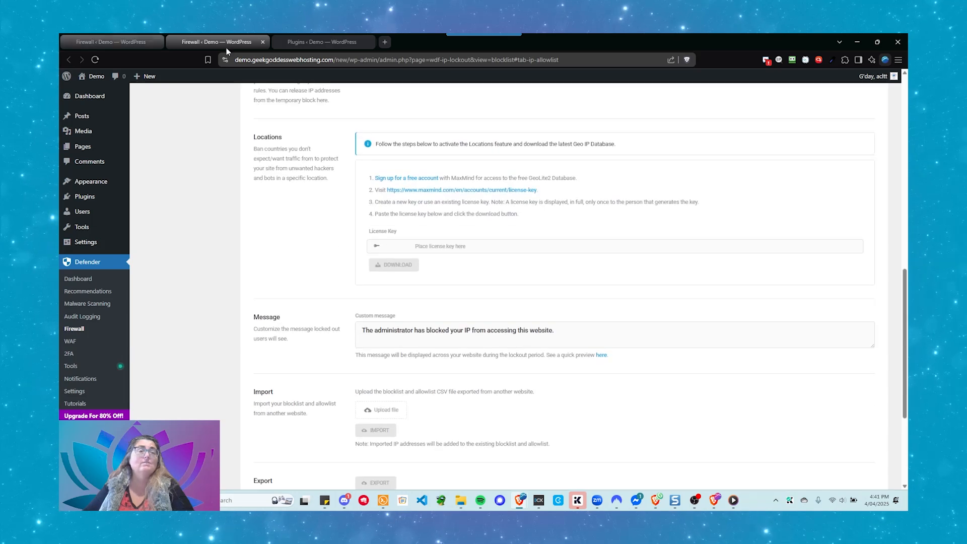
left_click(263, 42)
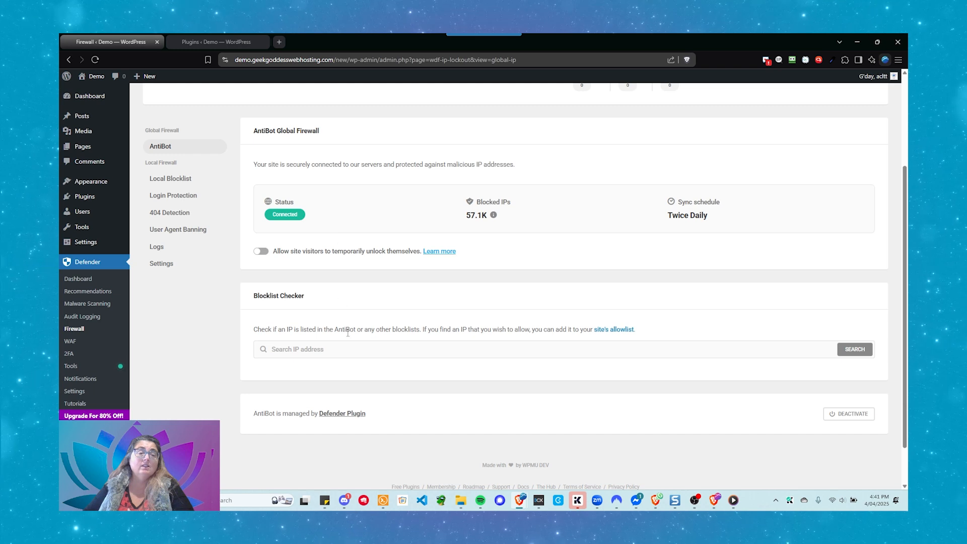
scroll(348, 332, "up", 1)
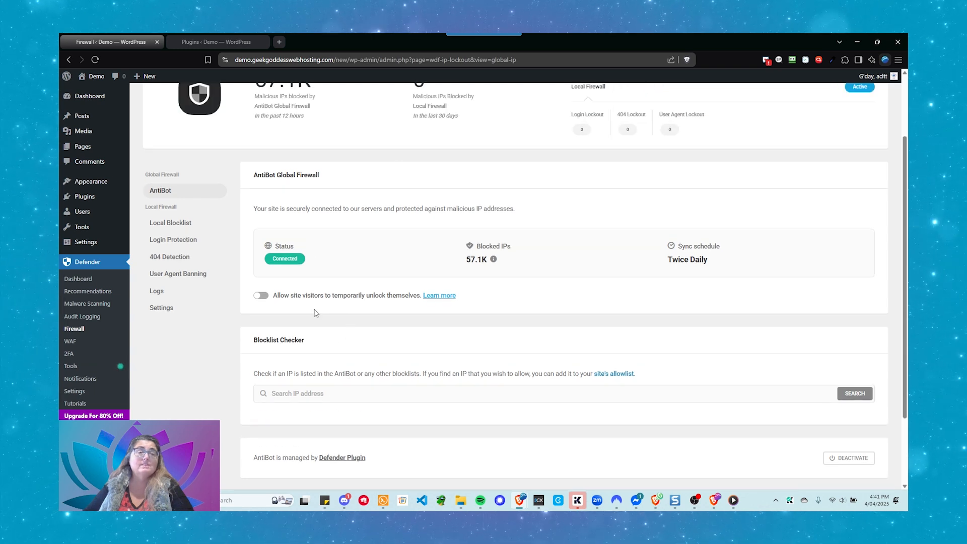
Copy the current IP address shown in the Local Blocklist settings into the Allowed IPs of the allowlist.
left_click(174, 228)
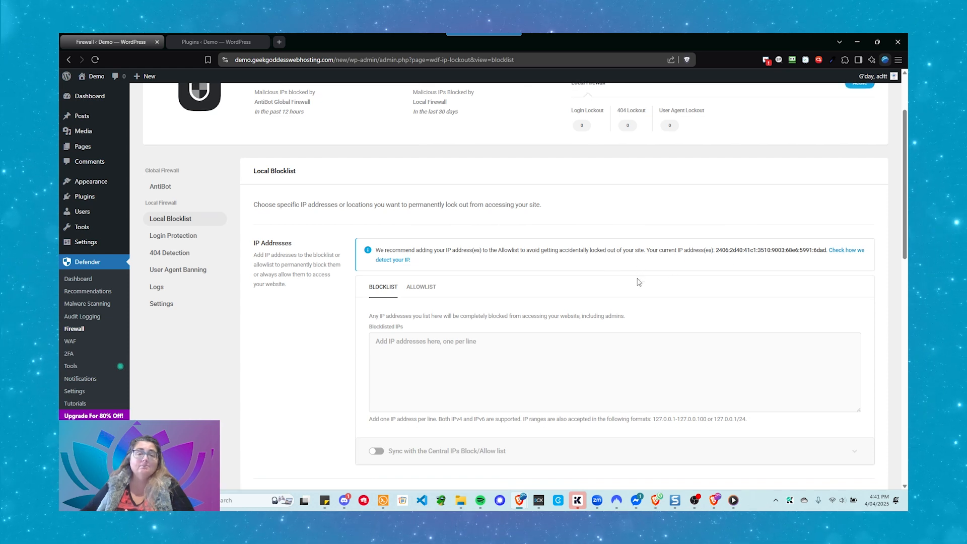
scroll(638, 282, "down", 1)
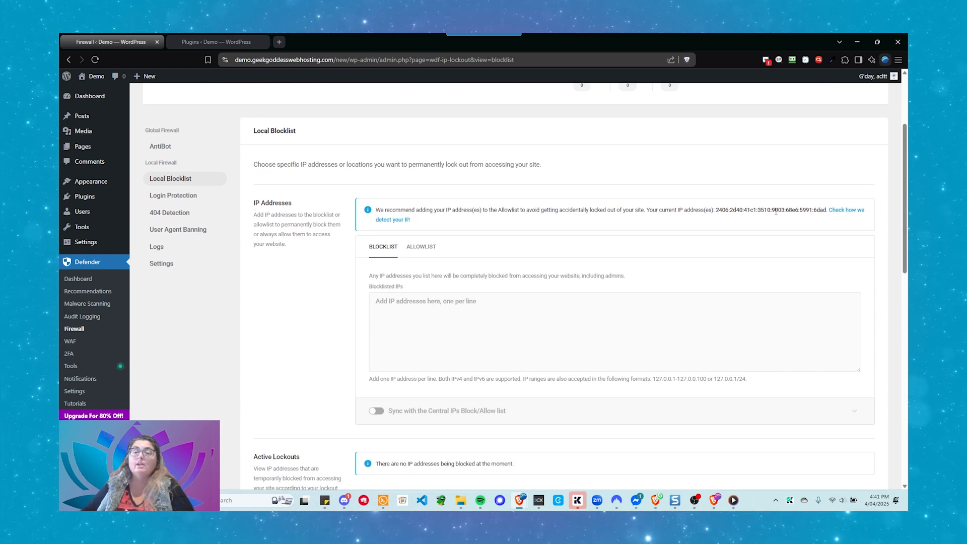
left_click_drag(713, 212, 831, 218)
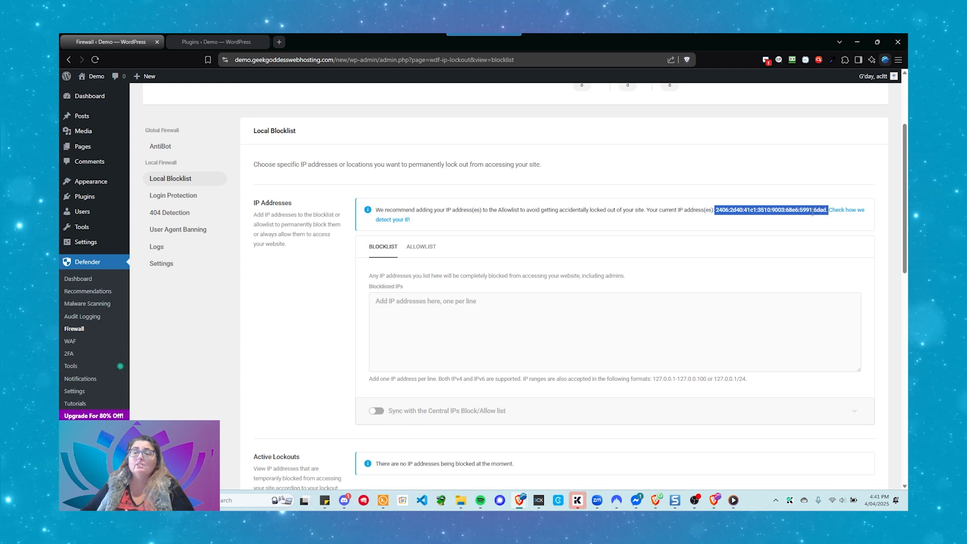
right_click(602, 214)
left_click(612, 223)
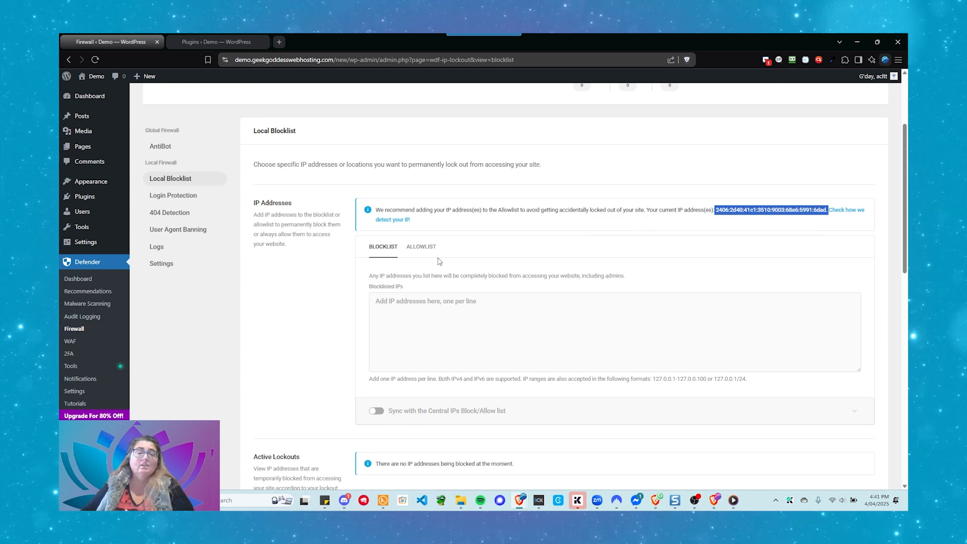
left_click(422, 247)
left_click(450, 322)
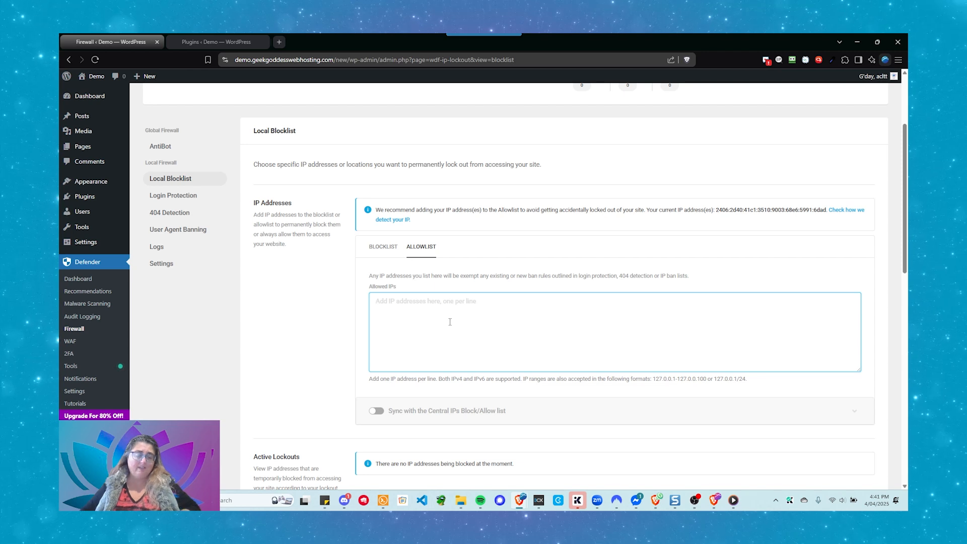
key("ctrl+v")
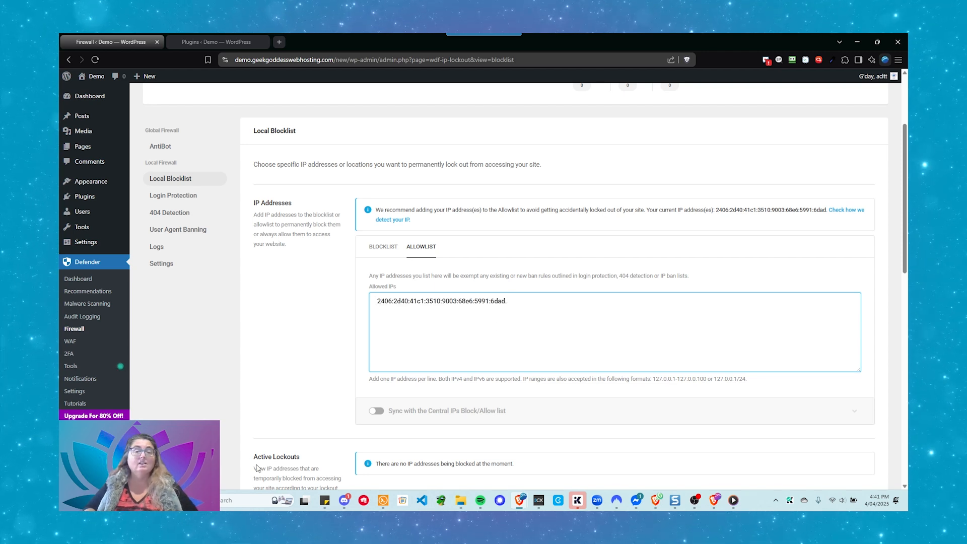
Remove the stray space and trailing period from the allowed IP address and review the remaining Local Blocklist settings.
key("Delete")
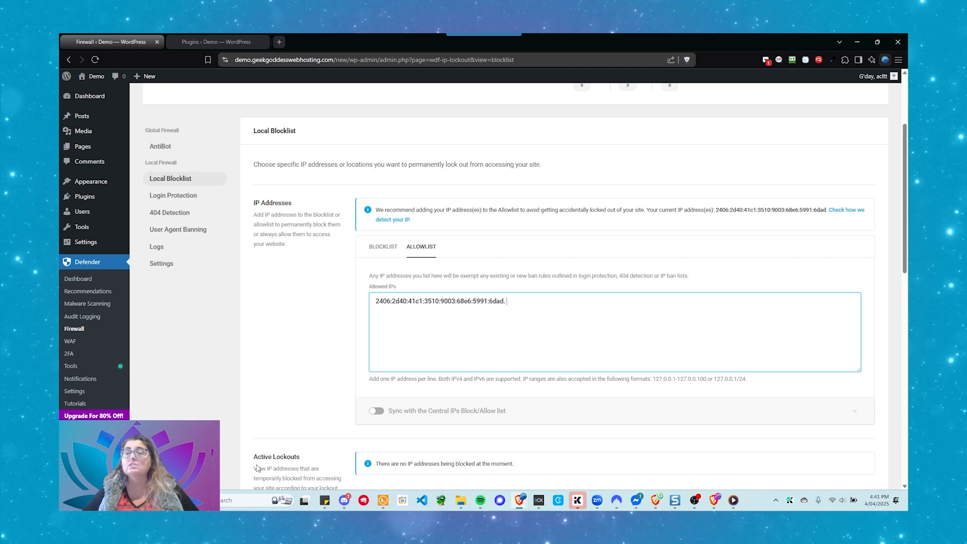
key("BackSpace")
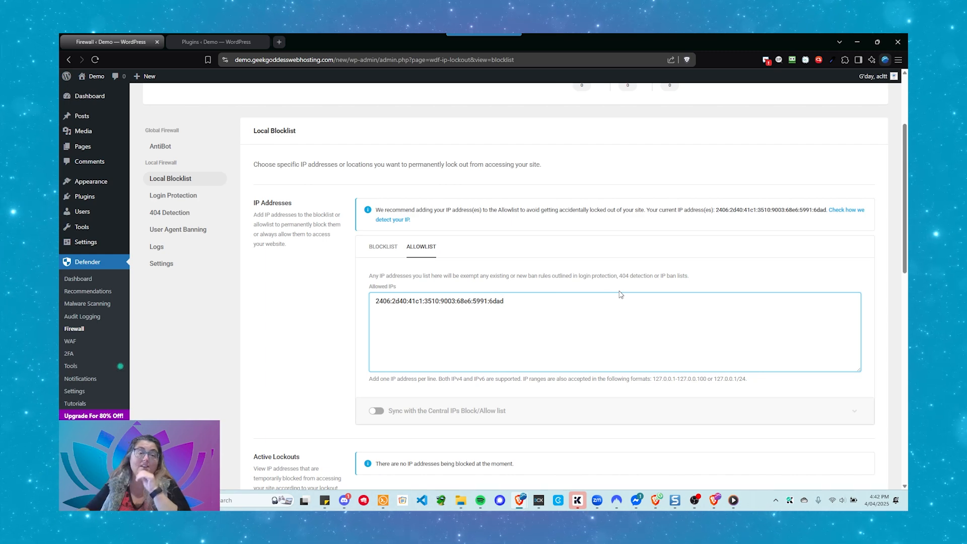
scroll(469, 264, "down", 1)
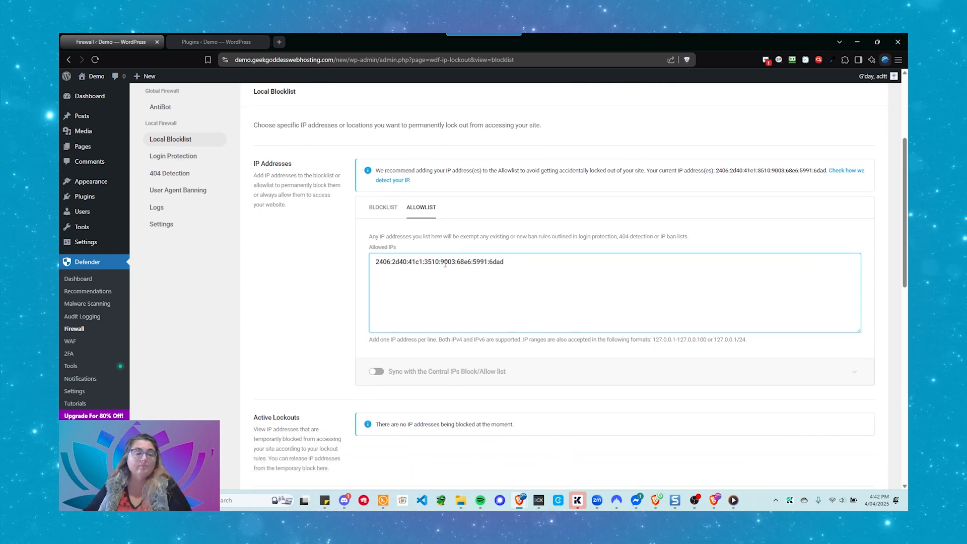
scroll(468, 262, "down", 4)
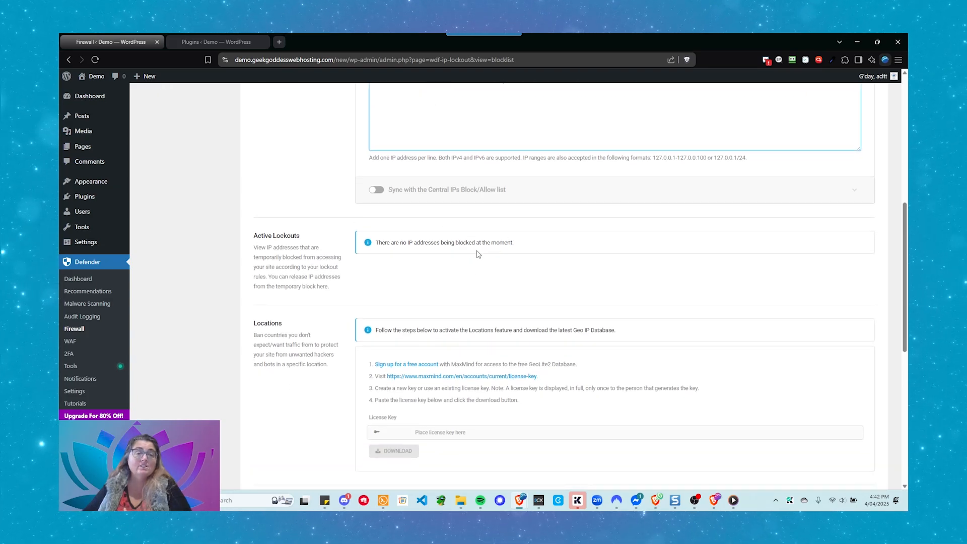
scroll(478, 254, "down", 1)
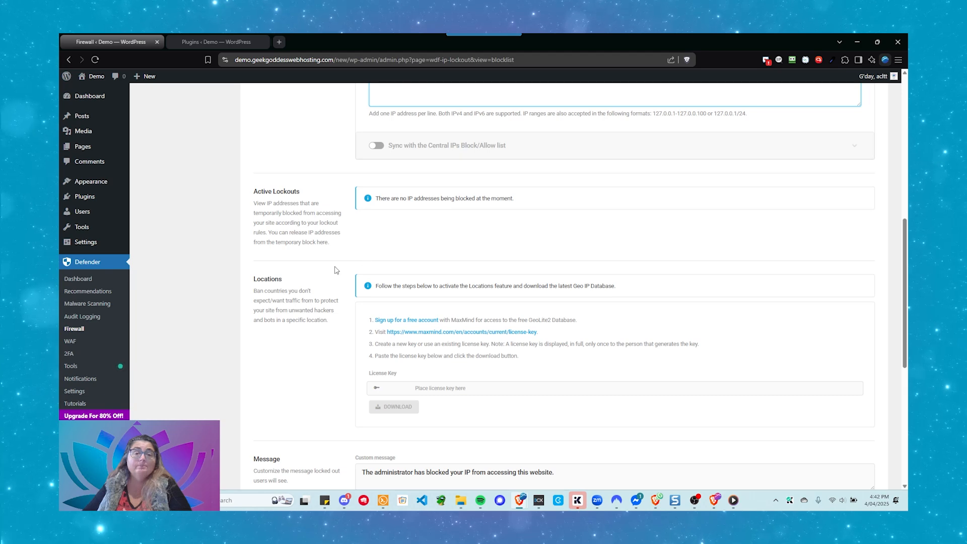
scroll(334, 270, "down", 4)
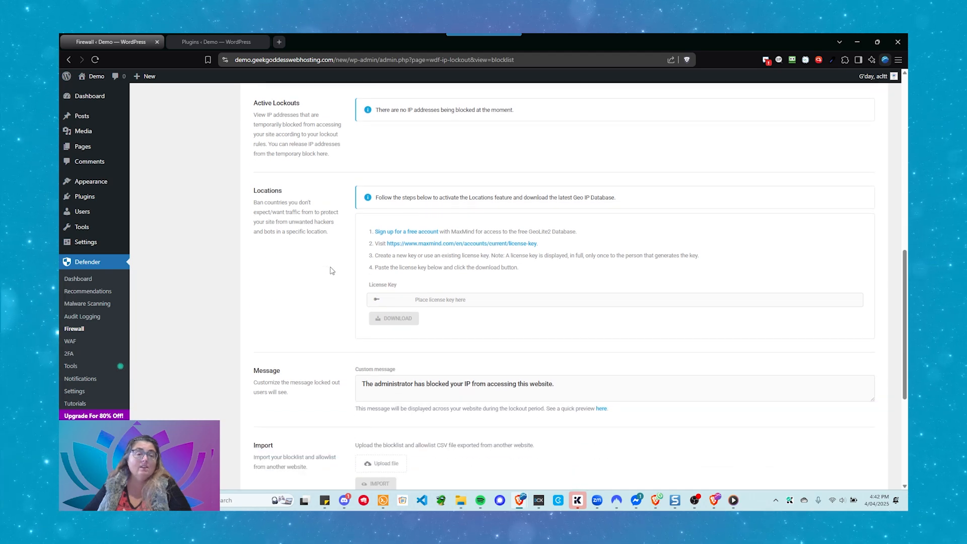
scroll(330, 270, "down", 2)
scroll(329, 275, "up", 12)
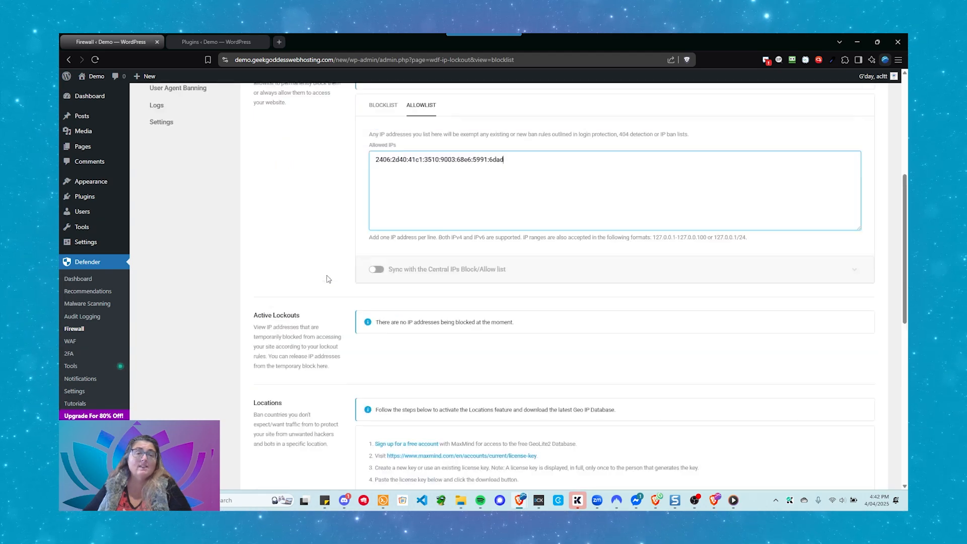
scroll(300, 326, "down", 1)
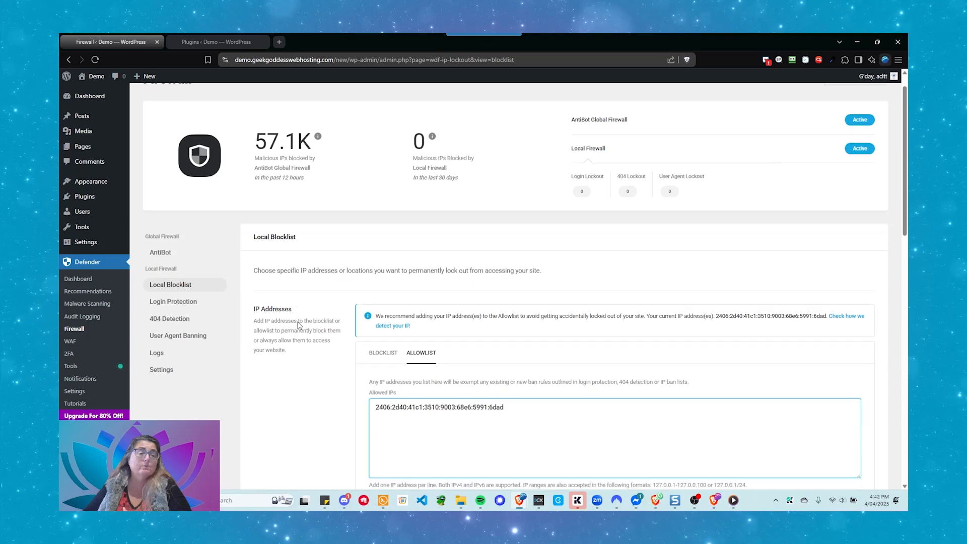
Review the firewall's Login Protection settings, including the lockout threshold, ban duration, custom message and banned usernames.
left_click(191, 285)
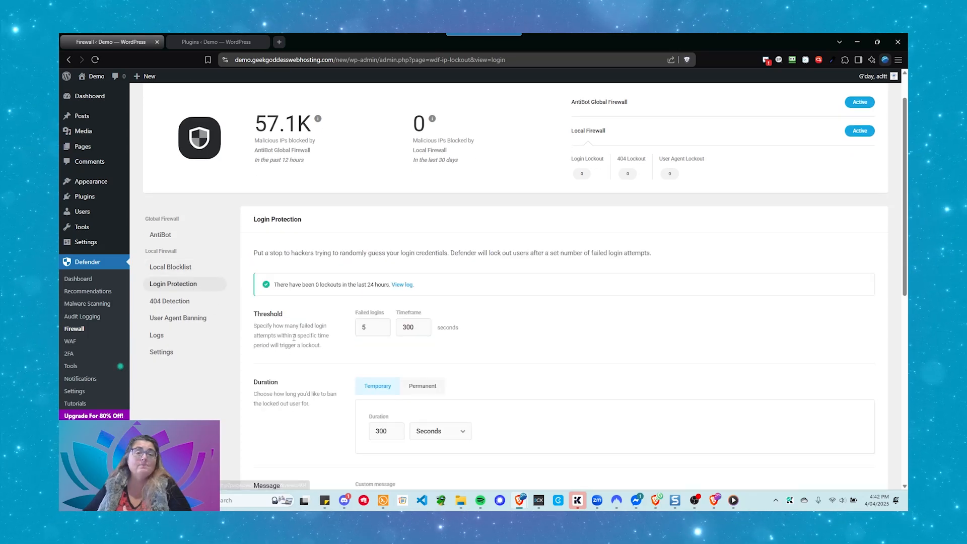
scroll(292, 333, "down", 1)
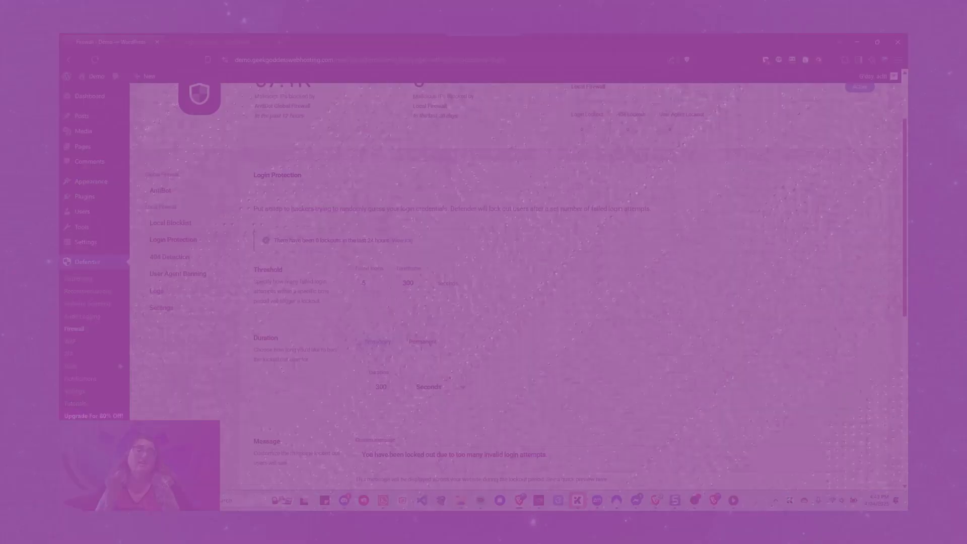
scroll(337, 269, "down", 2)
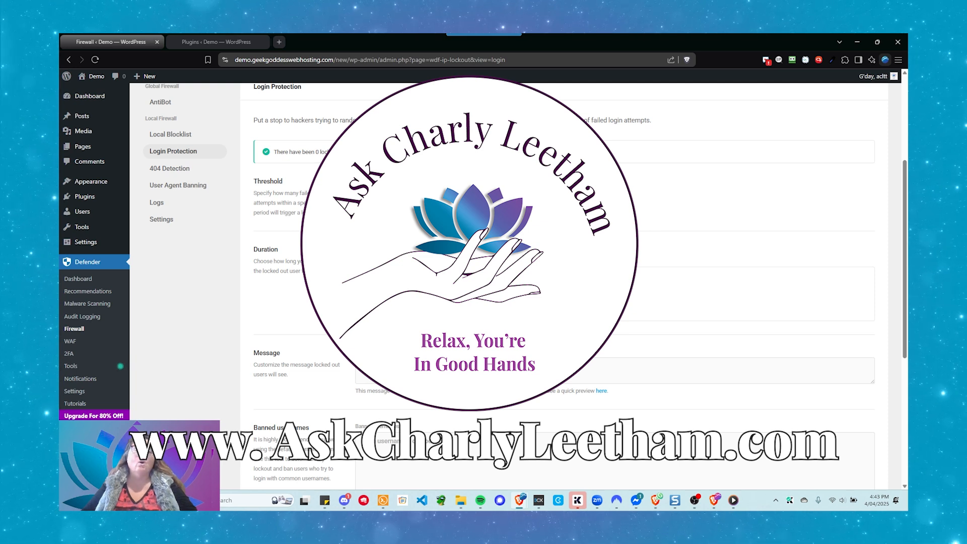
scroll(564, 282, "down", 1)
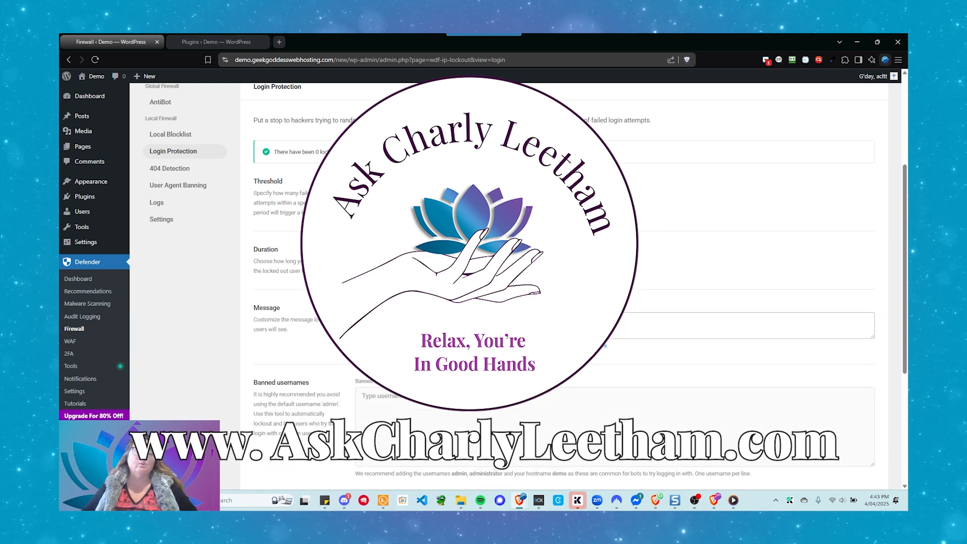
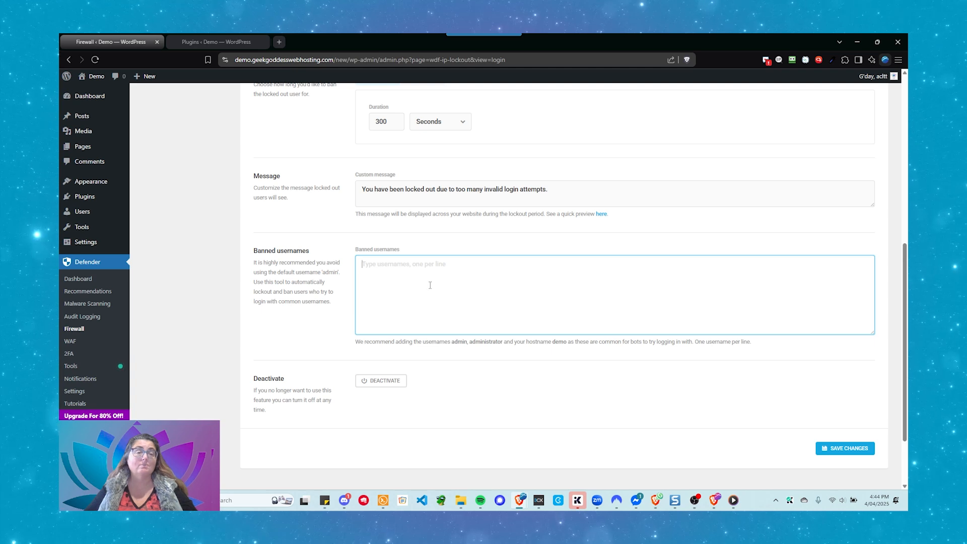
scroll(84, 326, "up", 2)
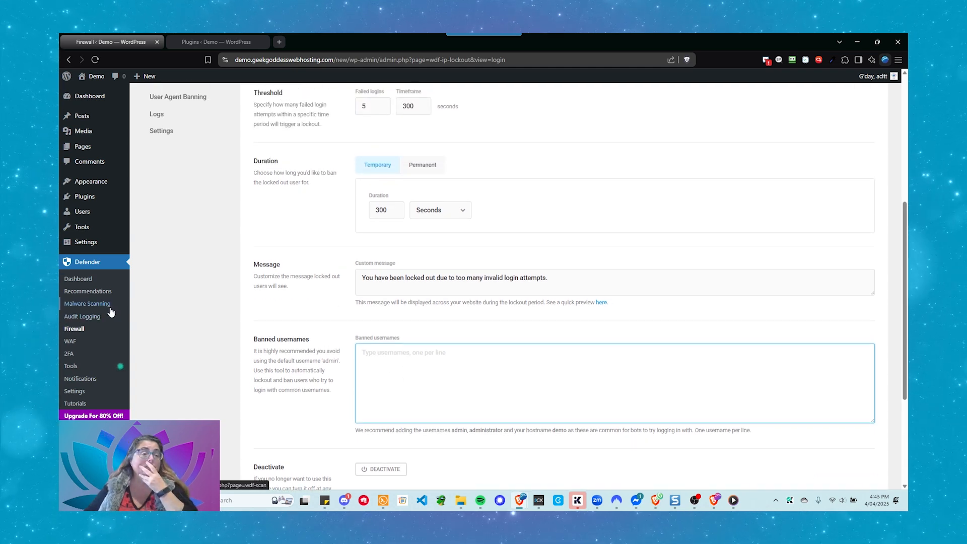
Activate Defender's two-factor authentication and review the user roles it covers.
left_click(72, 354)
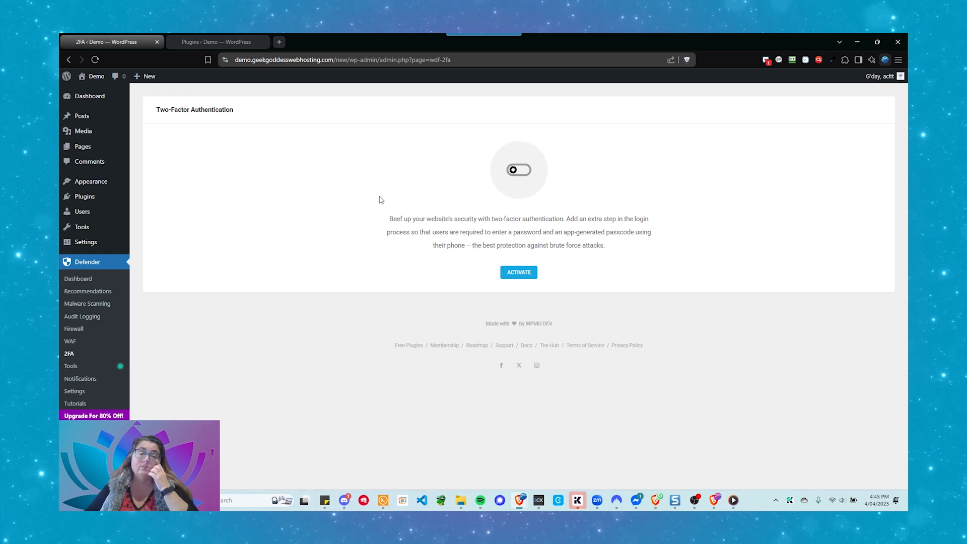
left_click(519, 275)
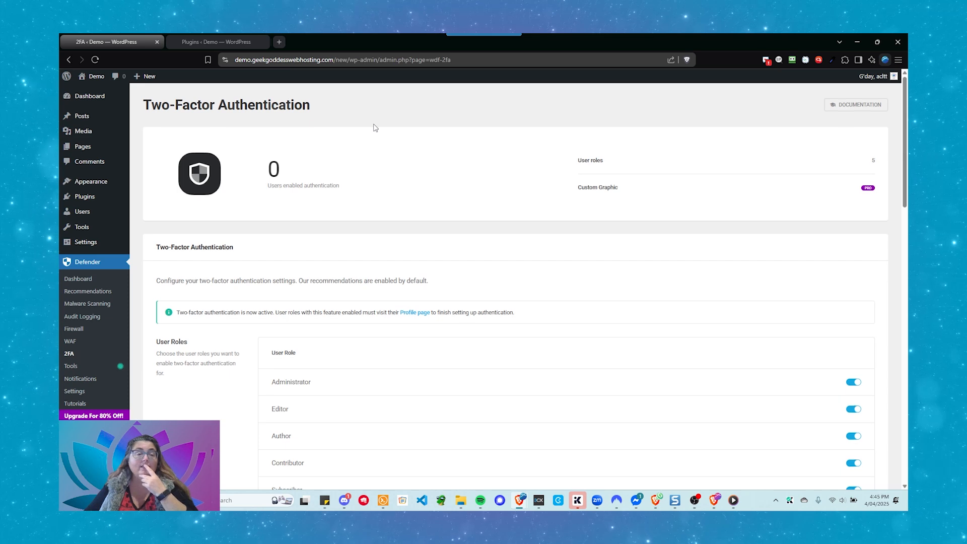
scroll(373, 128, "down", 3)
scroll(365, 149, "up", 2)
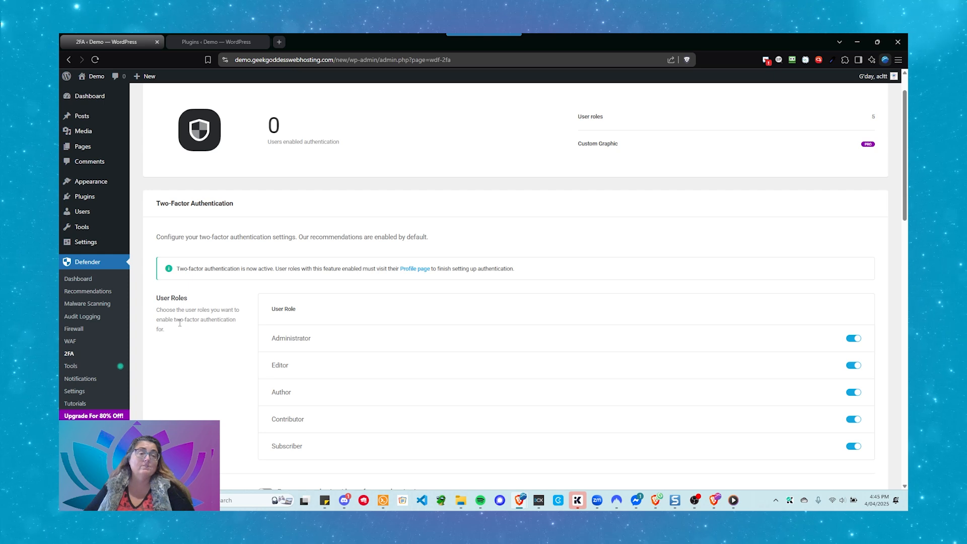
scroll(192, 322, "down", 2)
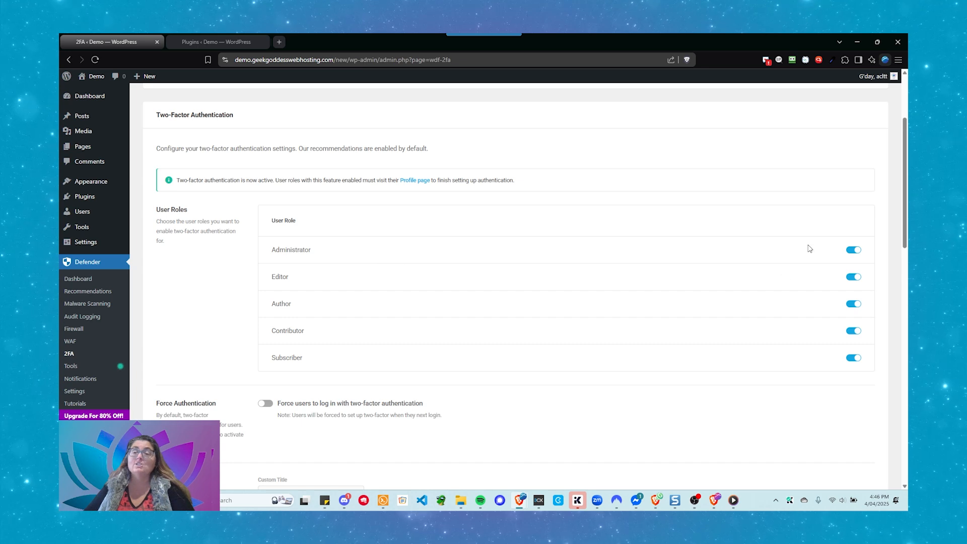
Switch two-factor authentication off for the Subscriber, Contributor and Editor roles, and re-enable it for all three.
left_click(851, 358)
left_click(853, 331)
left_click(853, 277)
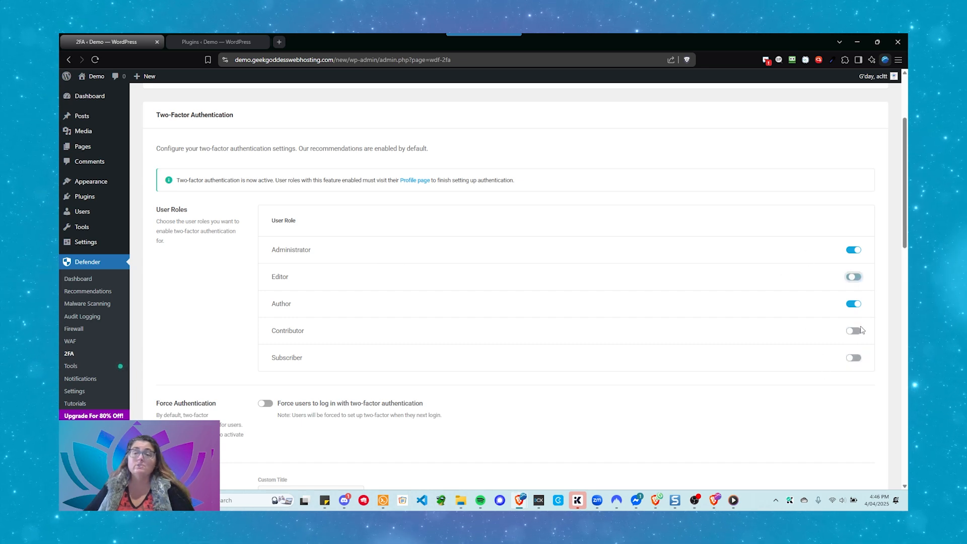
left_click(854, 278)
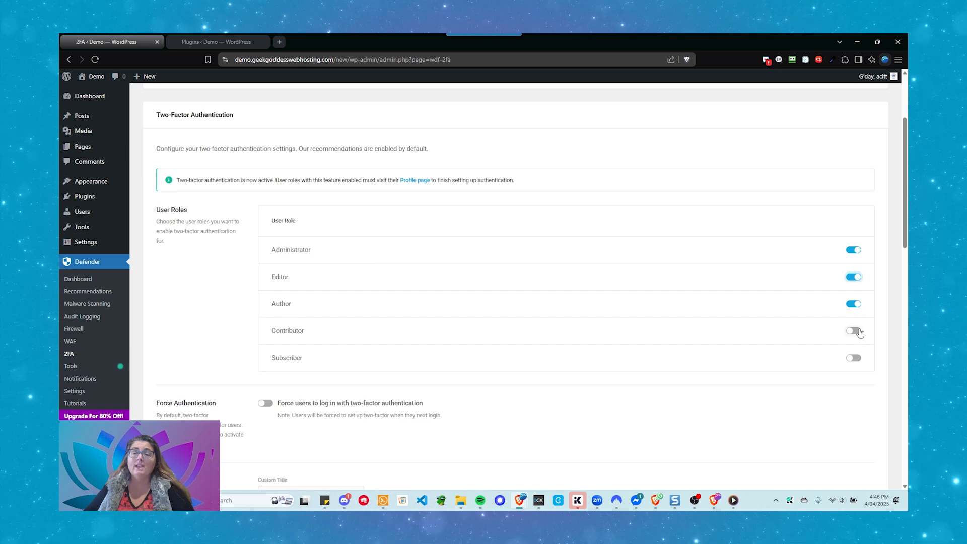
left_click(855, 332)
left_click(856, 358)
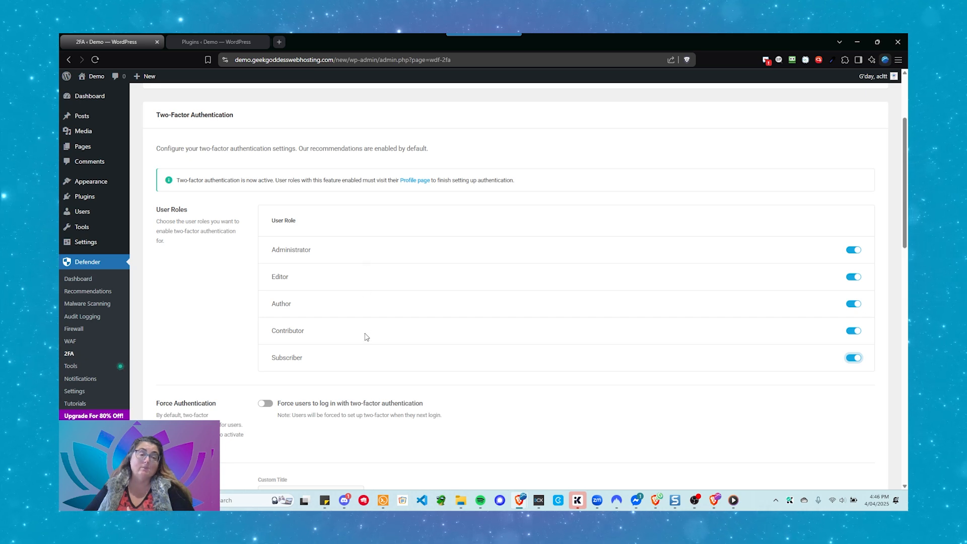
Review the Force Authentication option and set the authenticator app's custom title to "ACL Demo".
scroll(370, 309, "down", 3)
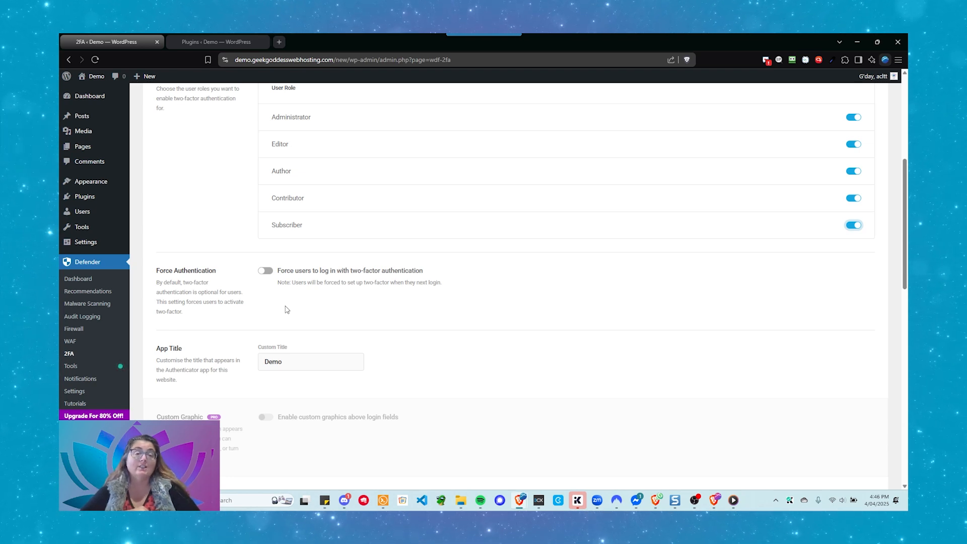
scroll(302, 292, "down", 2)
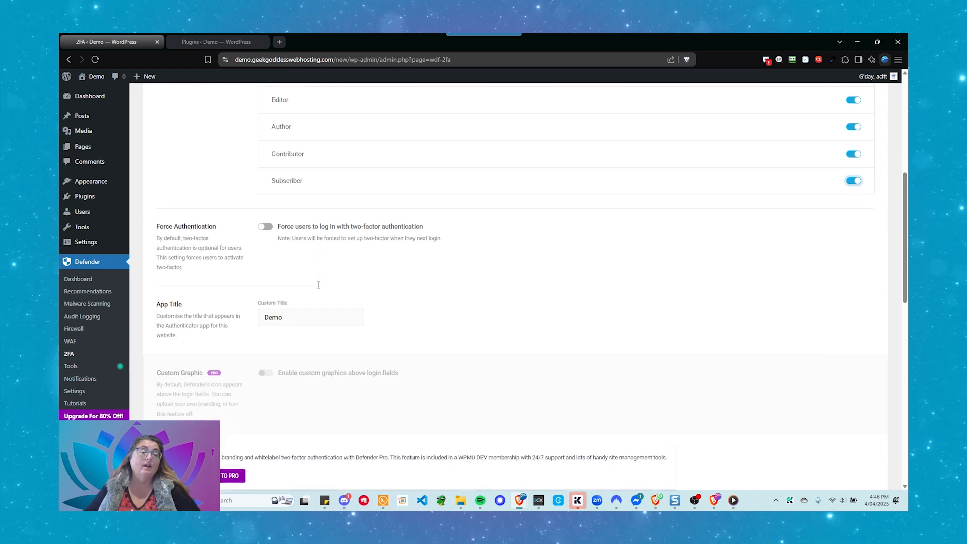
mouse_move(86, 227)
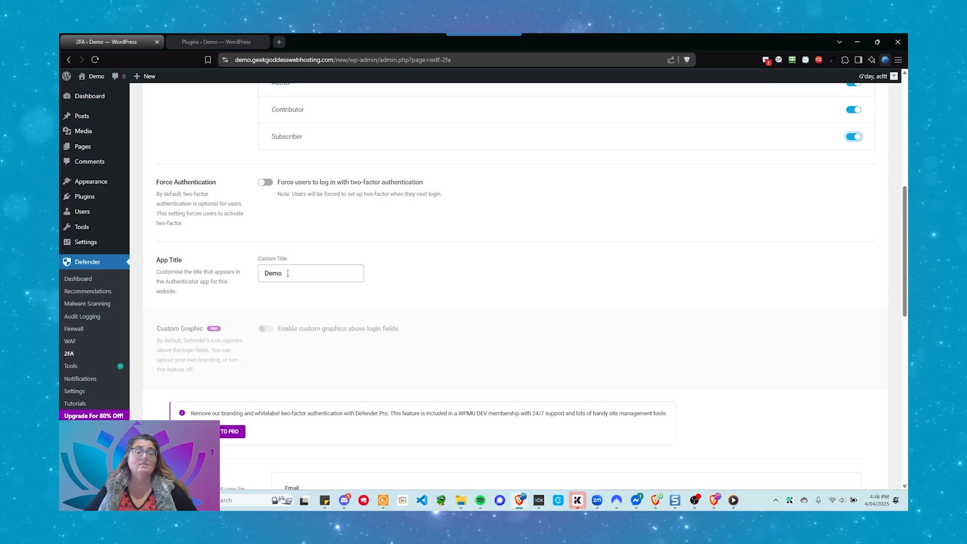
left_click(265, 275)
type("ACL")
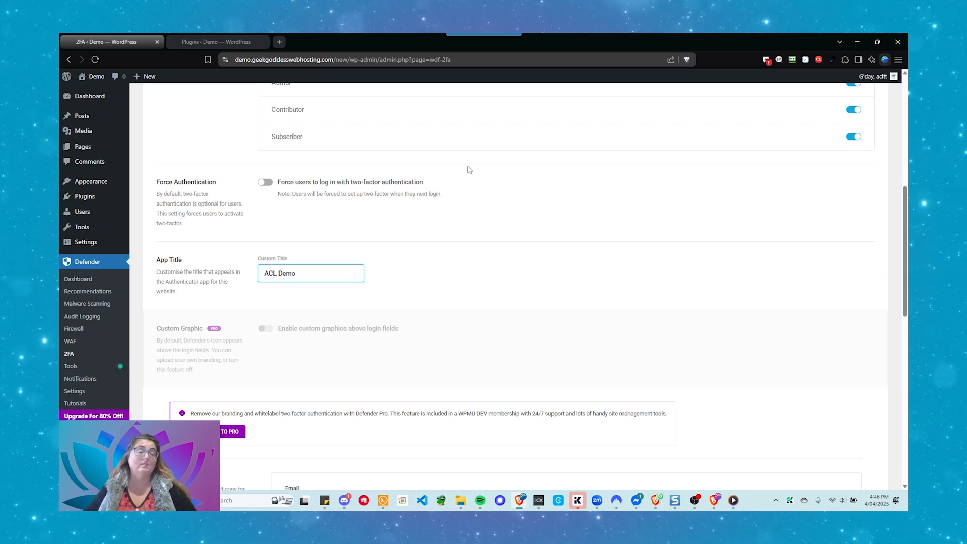
Inspect the fallback one-time password email template and the list of authenticator apps offered for download, leaving both unchanged.
scroll(309, 215, "down", 2)
scroll(318, 259, "down", 3)
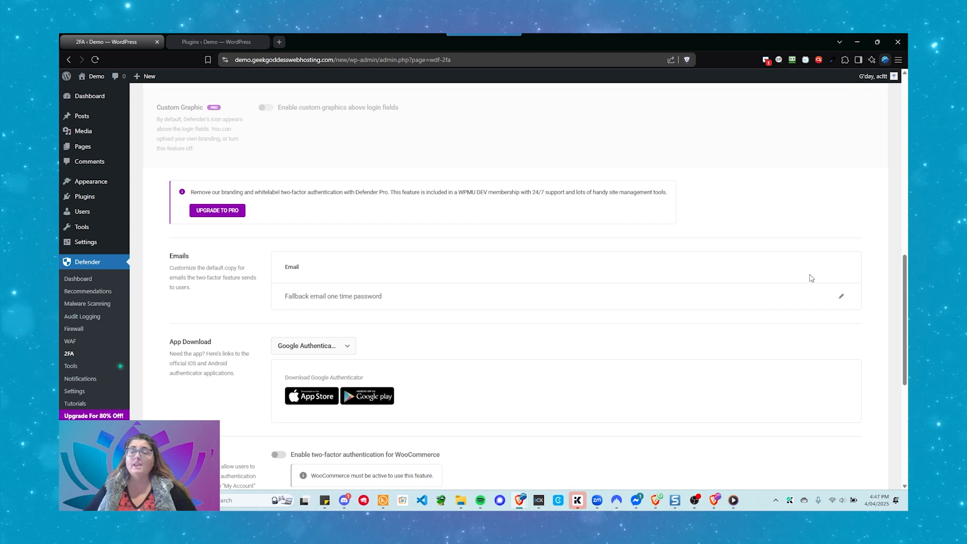
left_click(841, 297)
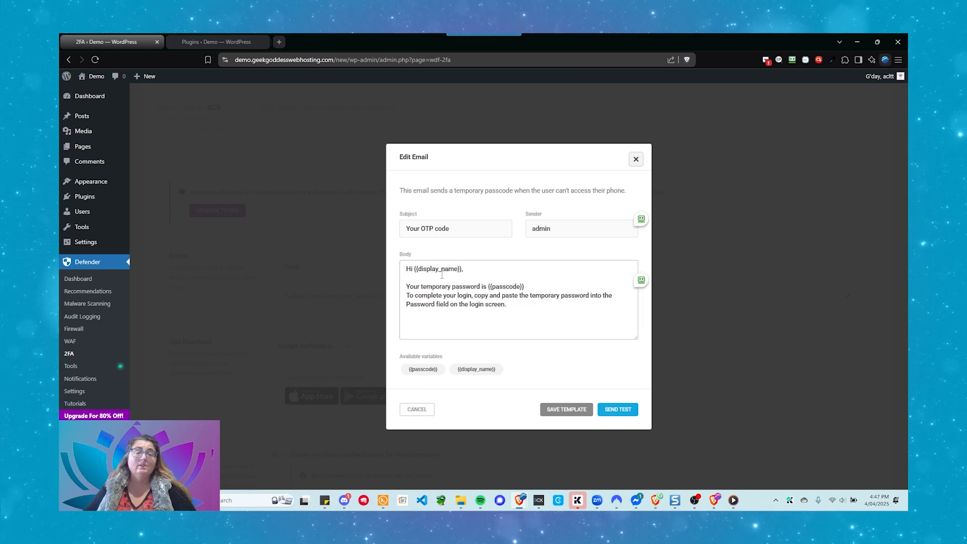
left_click(416, 410)
scroll(217, 282, "down", 2)
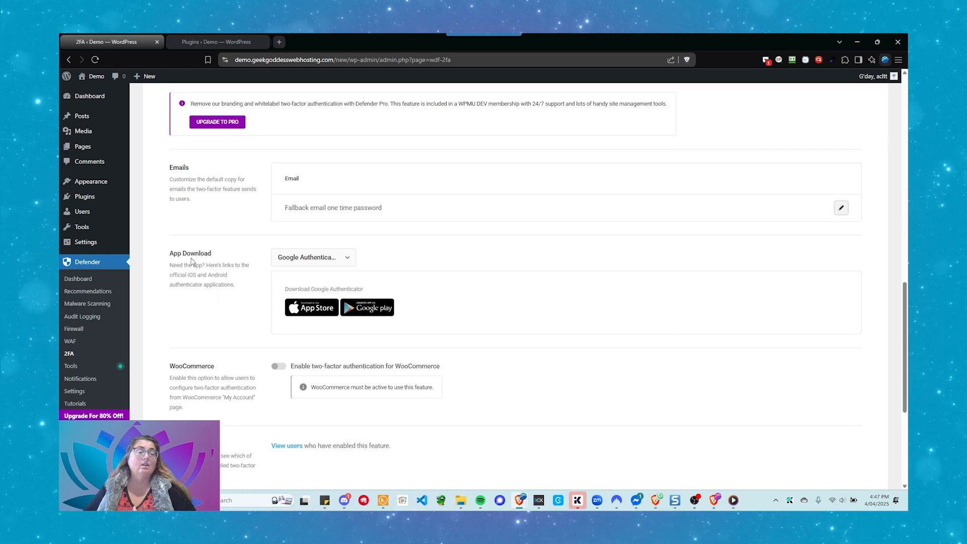
left_click(351, 261)
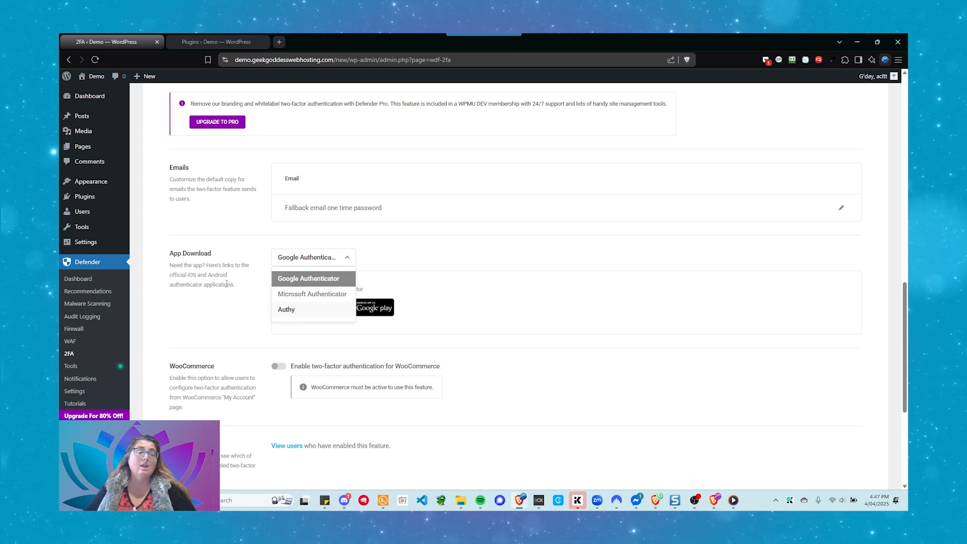
left_click(242, 278)
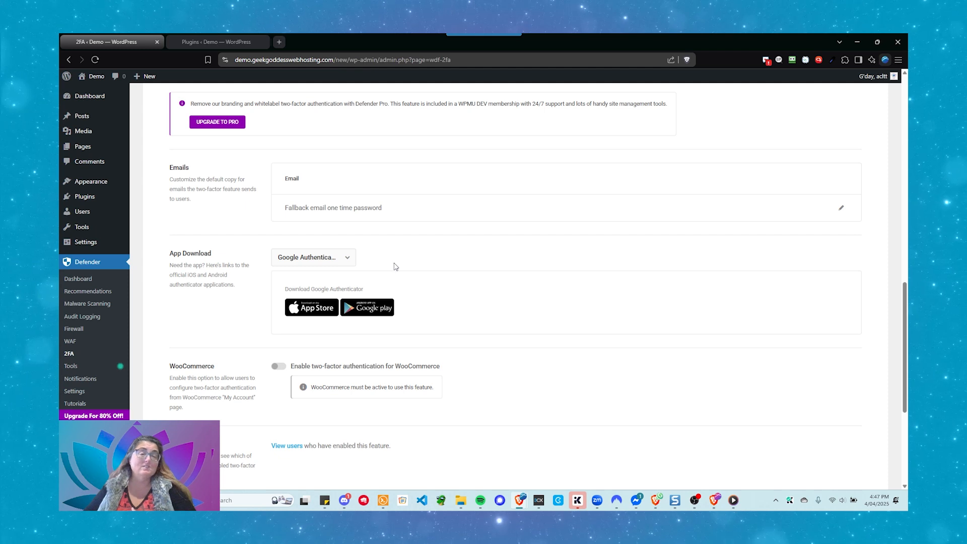
Review the WooCommerce and Active Users options and save the two-factor authentication settings.
scroll(418, 257, "down", 2)
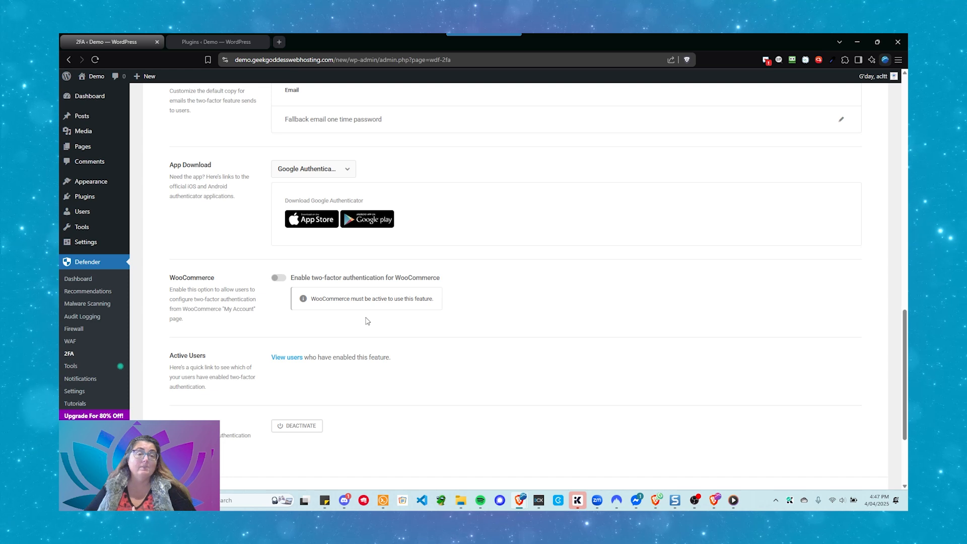
scroll(367, 321, "down", 3)
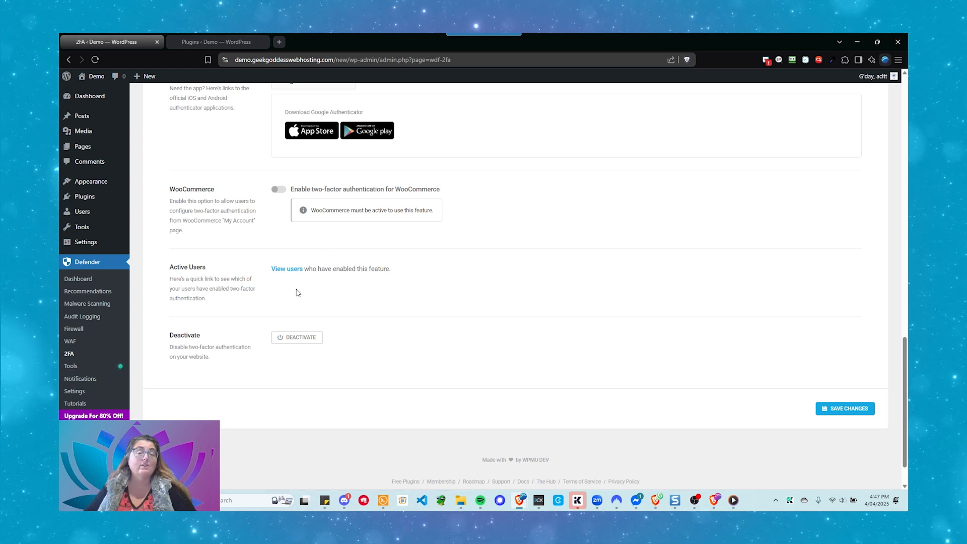
left_click(851, 409)
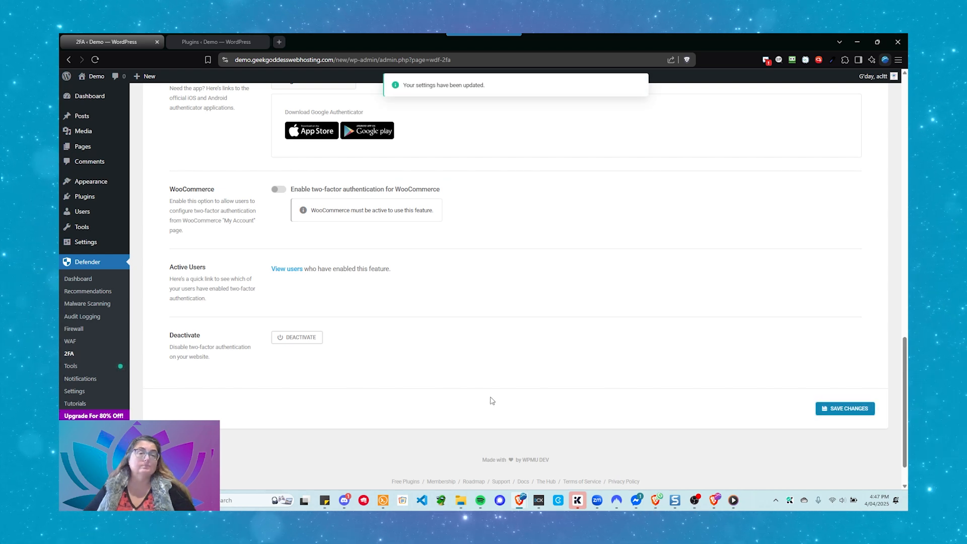
Activate the Mask Login Area feature in Defender's tools.
left_click(74, 367)
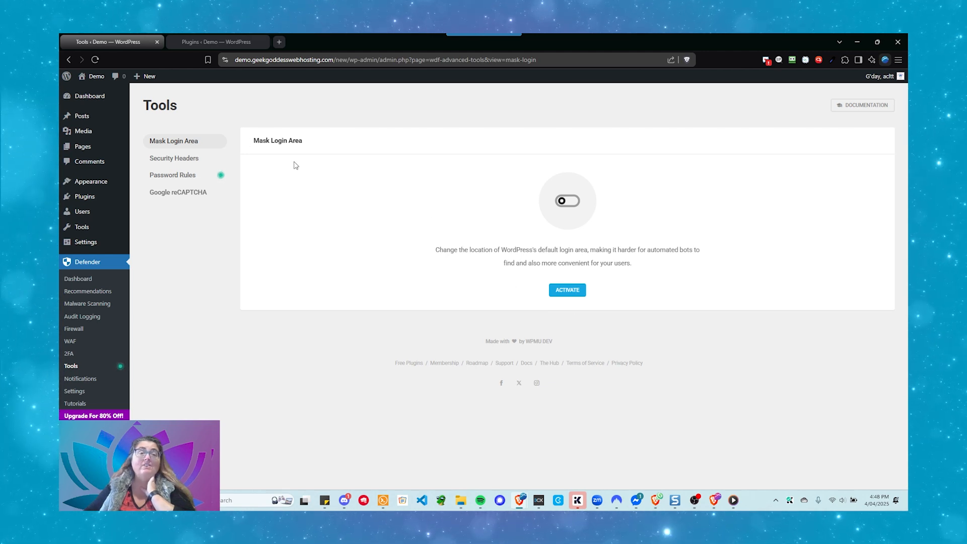
left_click(562, 294)
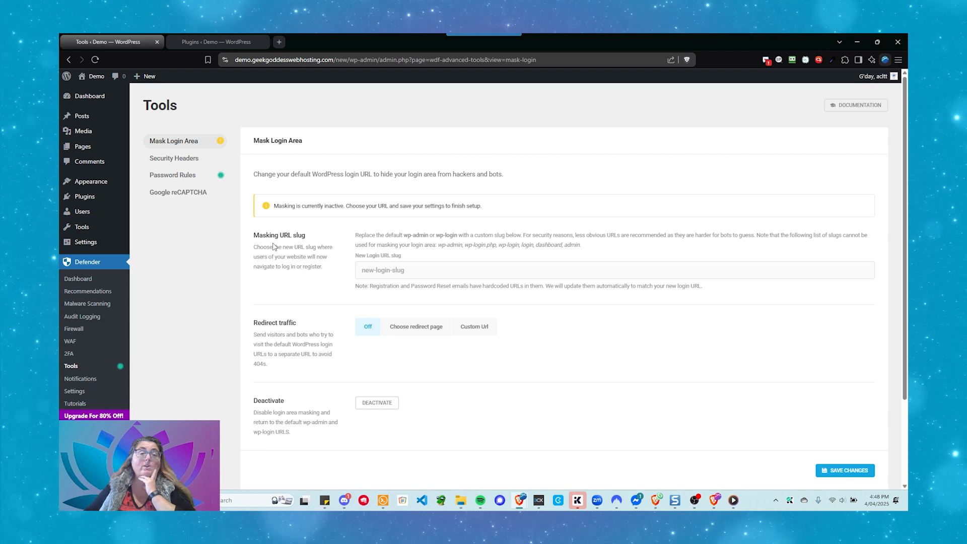
Set the new login URL slug for the masked login area to "green-frog".
left_click(422, 270)
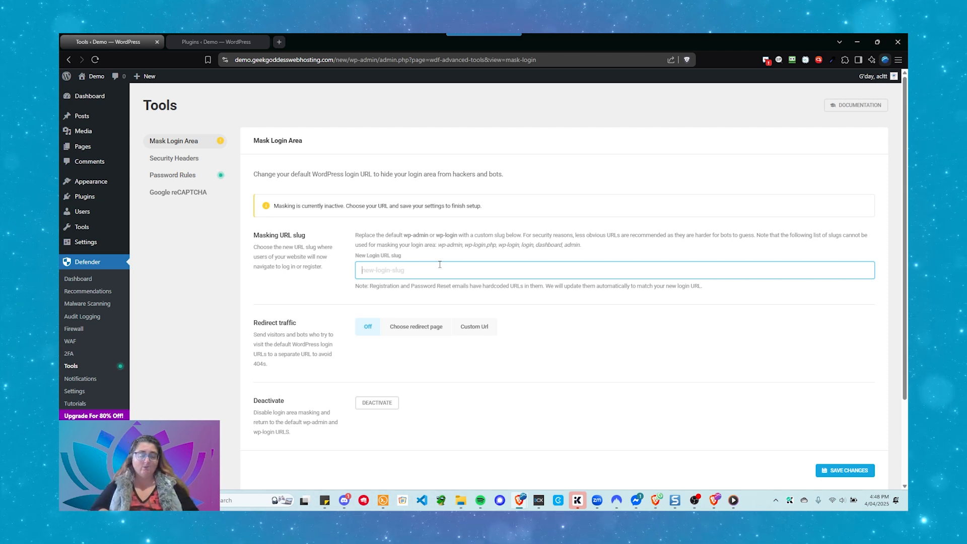
type("green-fron")
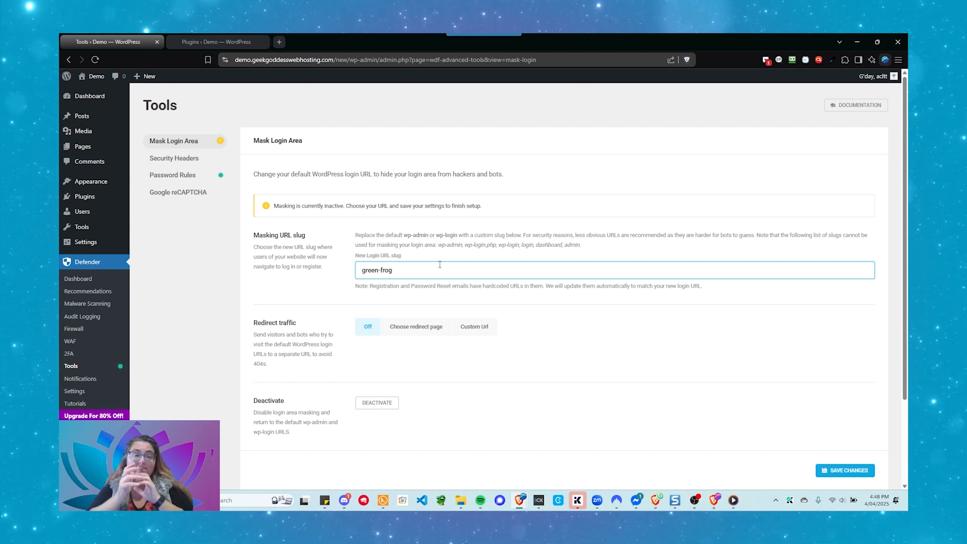
scroll(440, 265, "down", 1)
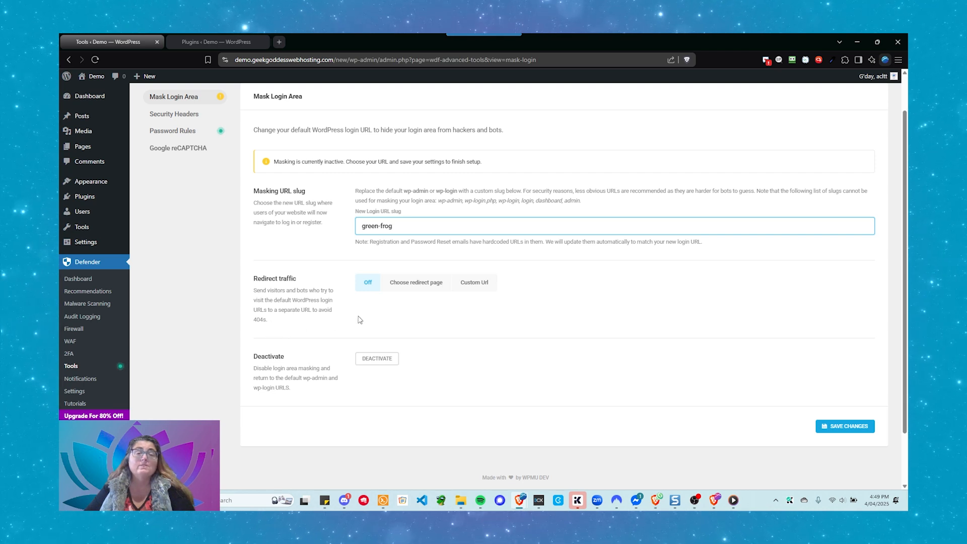
Redirect traffic from the default login URLs to a chosen page, selecting Sample Page.
left_click(417, 290)
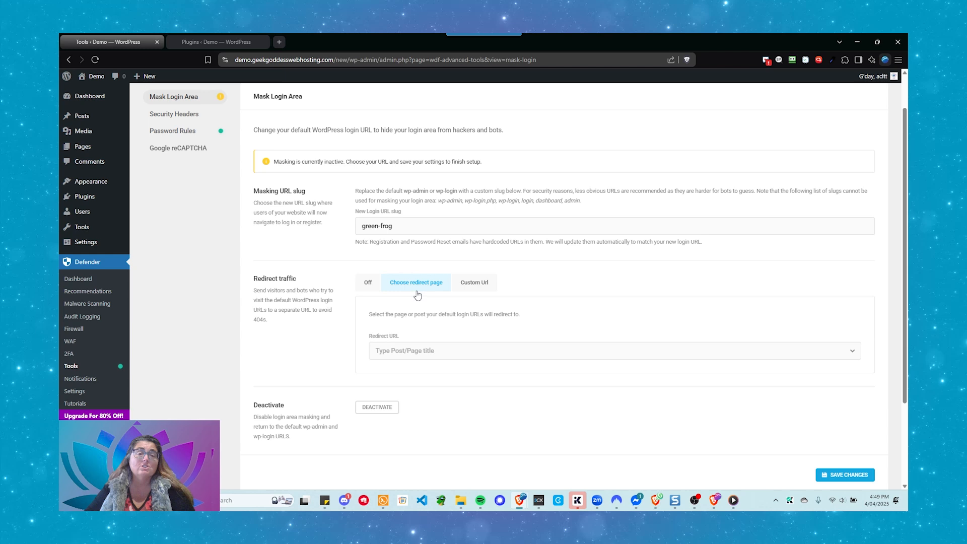
left_click(404, 351)
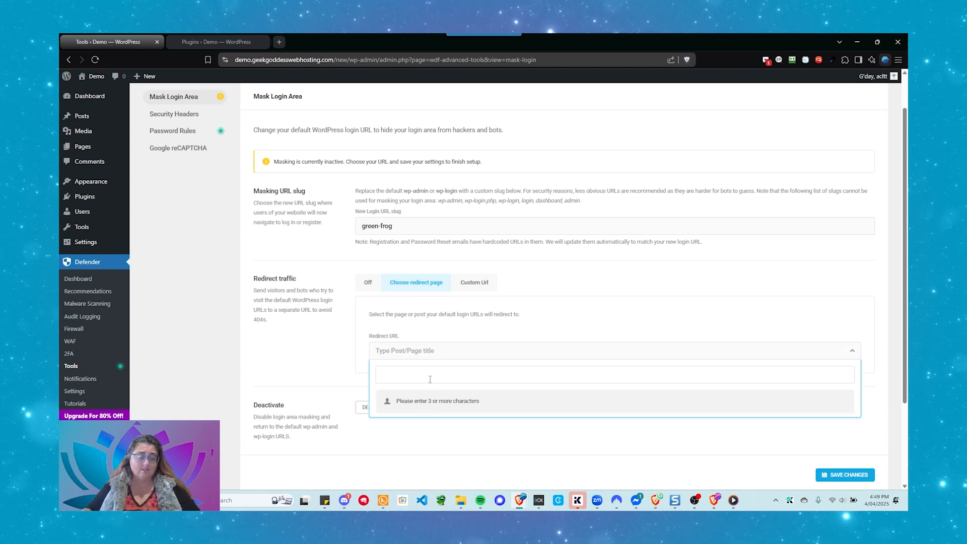
type("samp")
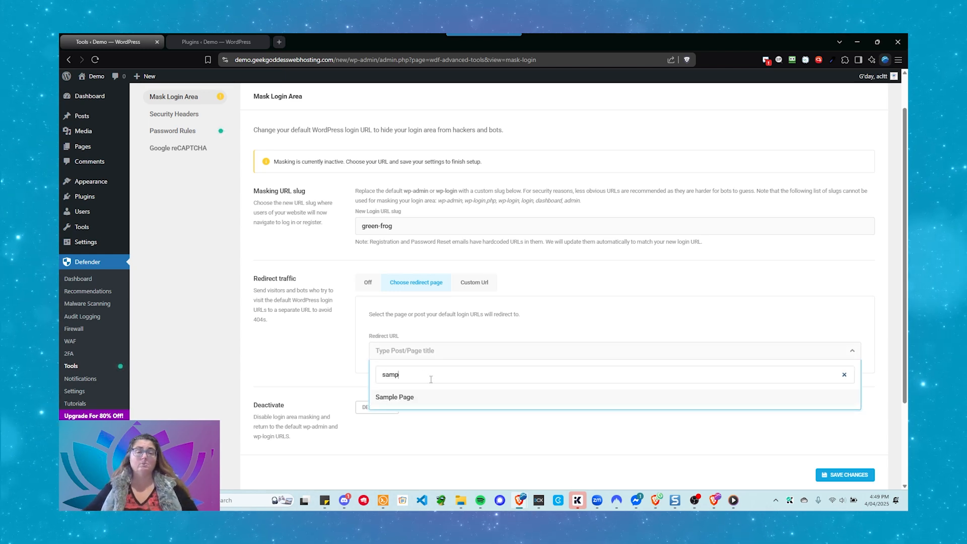
left_click(433, 398)
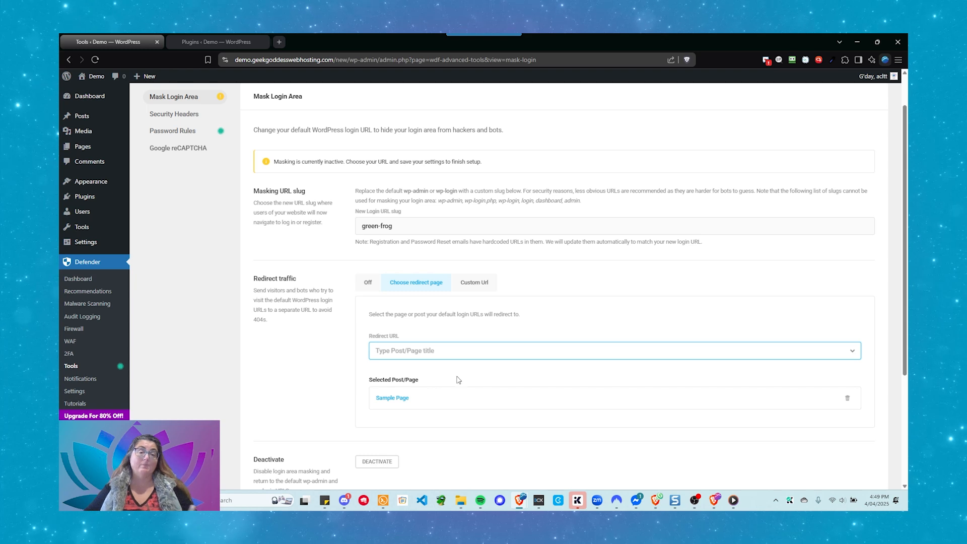
scroll(458, 383, "down", 1)
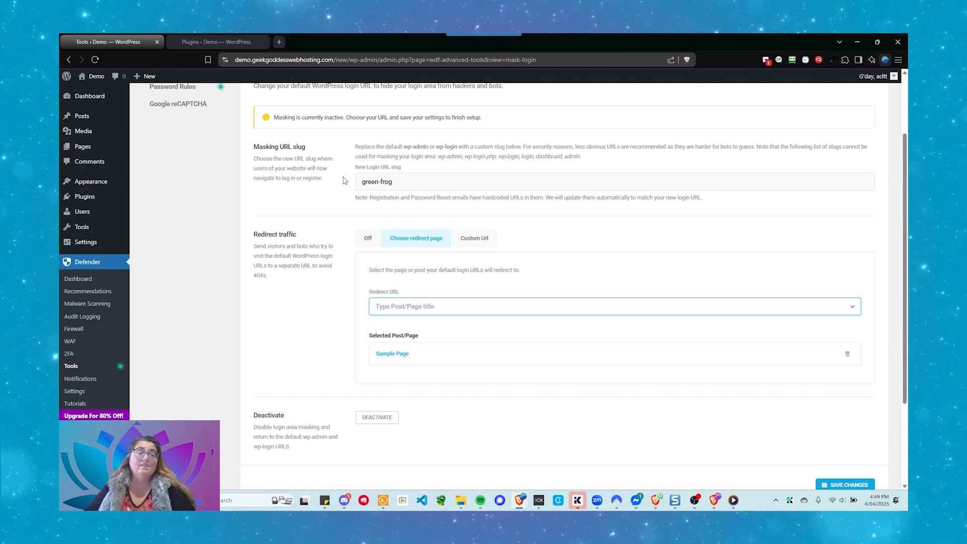
Switch the redirect traffic option to Custom Url and review its redirection field and the remaining login masking settings.
scroll(344, 180, "up", 2)
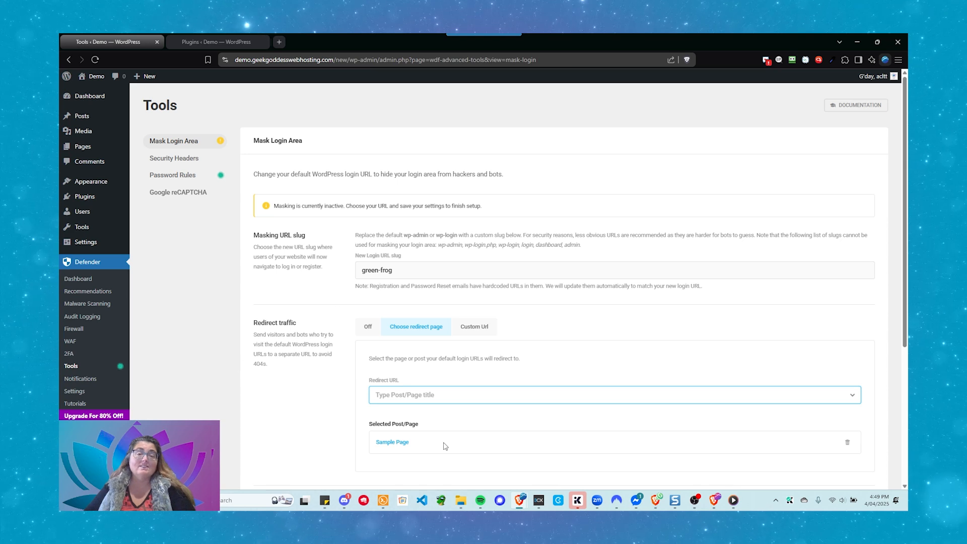
left_click(484, 330)
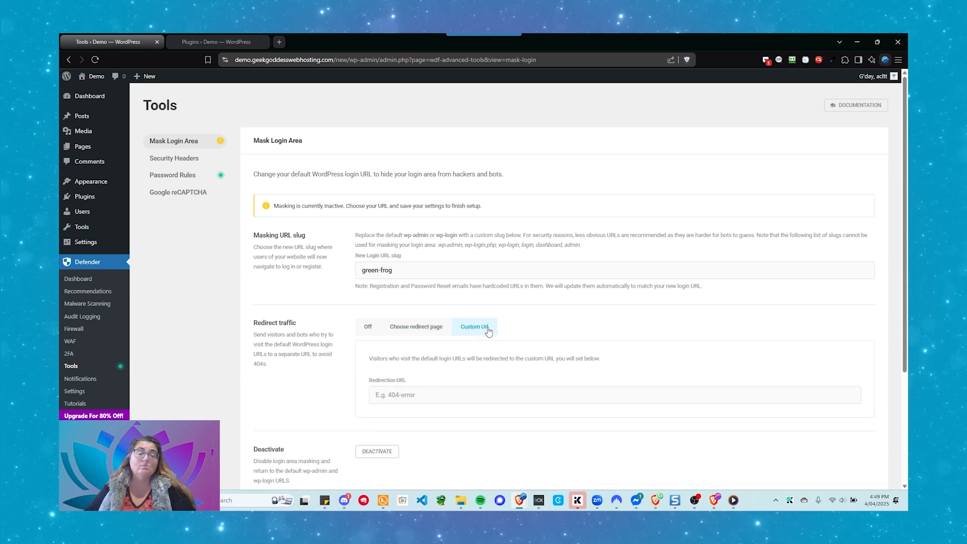
scroll(488, 331, "down", 1)
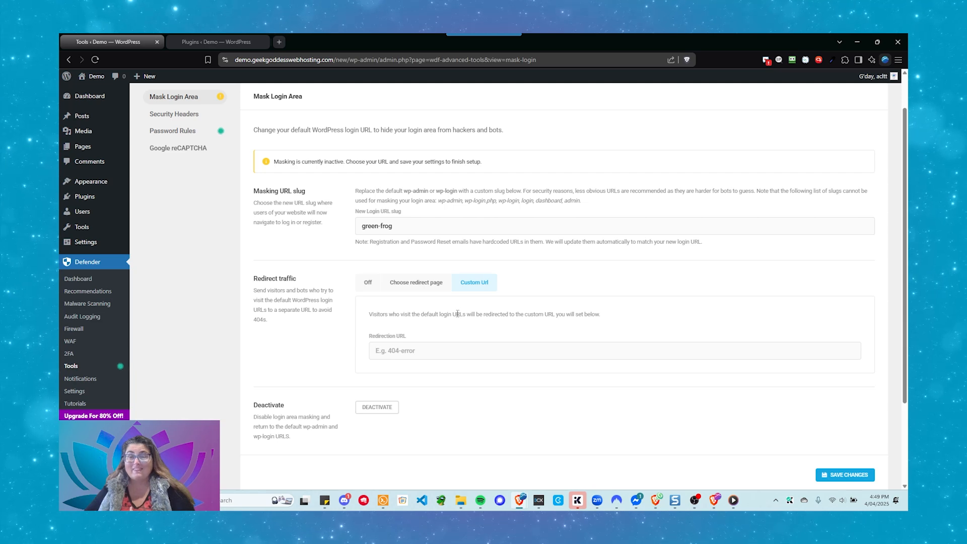
scroll(448, 323, "down", 2)
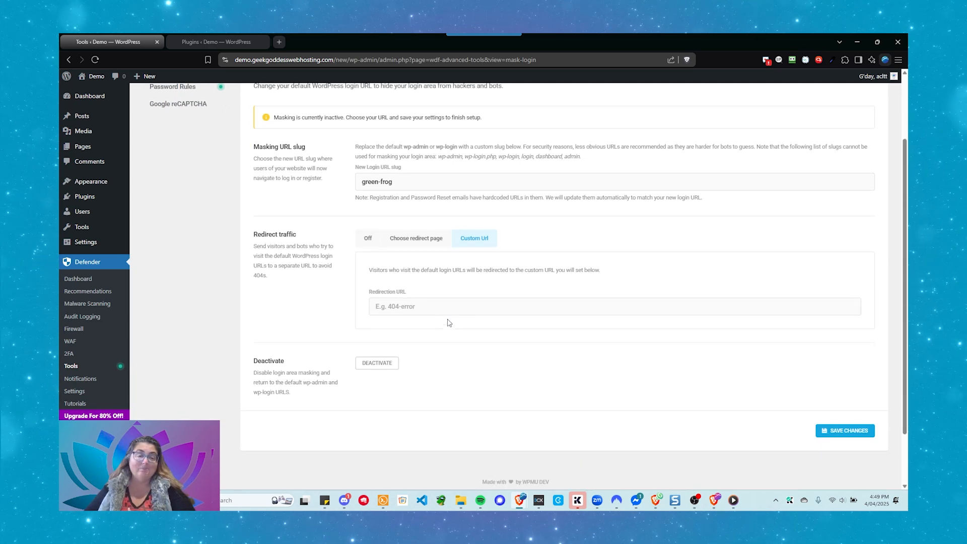
scroll(454, 330, "up", 1)
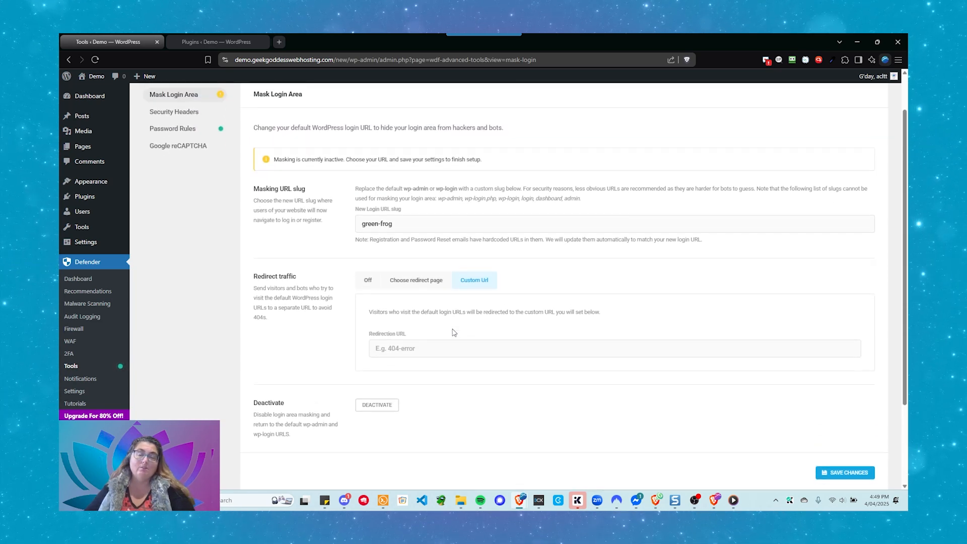
scroll(454, 341, "up", 2)
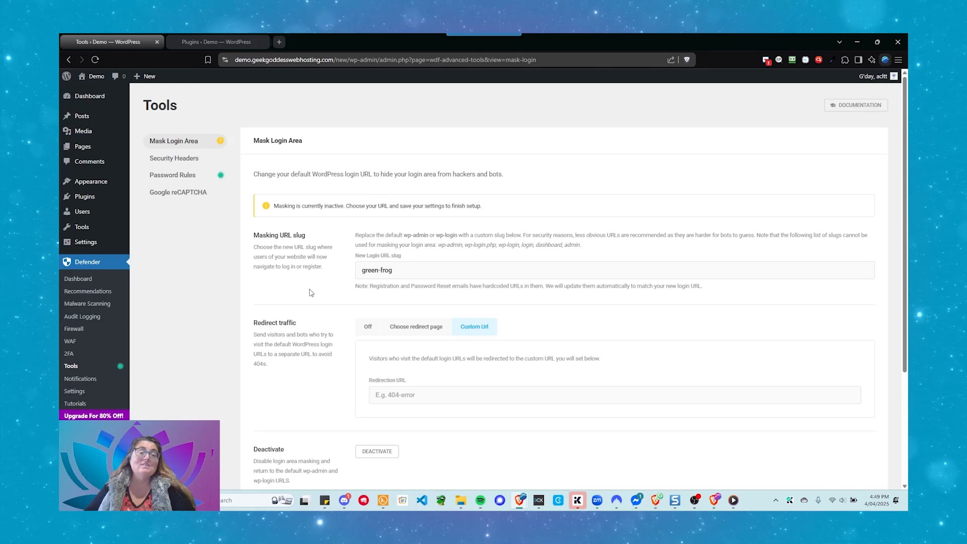
scroll(487, 412, "down", 3)
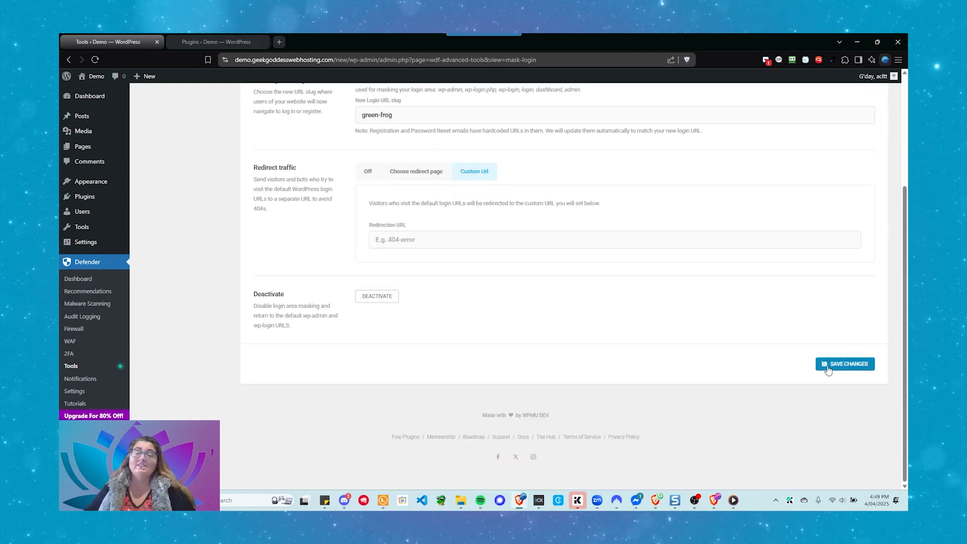
scroll(516, 335, "up", 3)
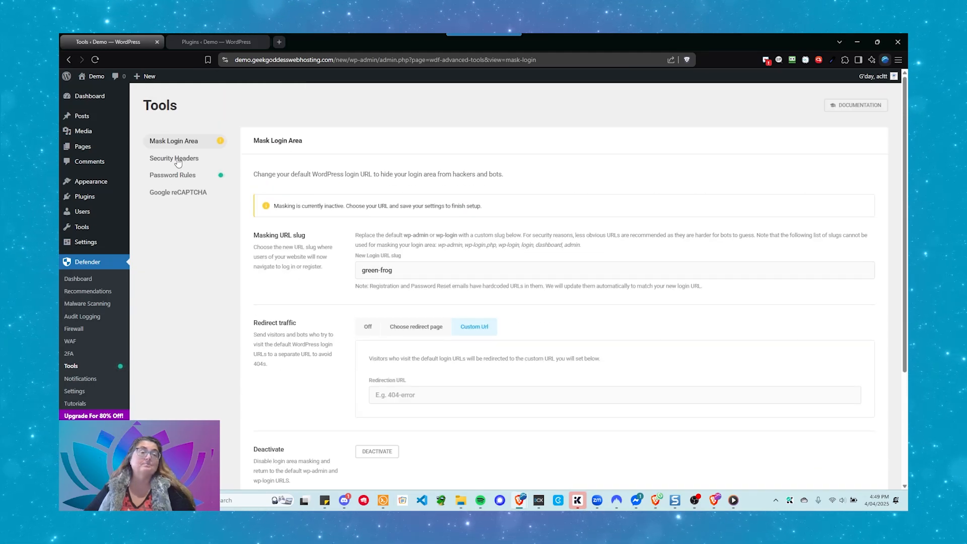
In the Security Headers settings, enable X-Frame-Options with Sameorigin, X-XSS-Protection with Sanitize, and X-Content-Type-Options.
left_click(179, 159)
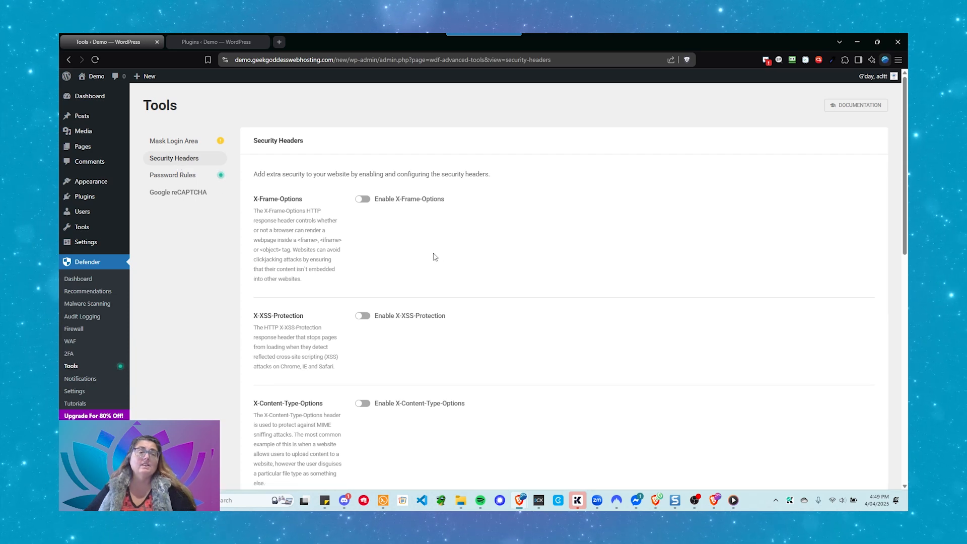
scroll(420, 257, "down", 10)
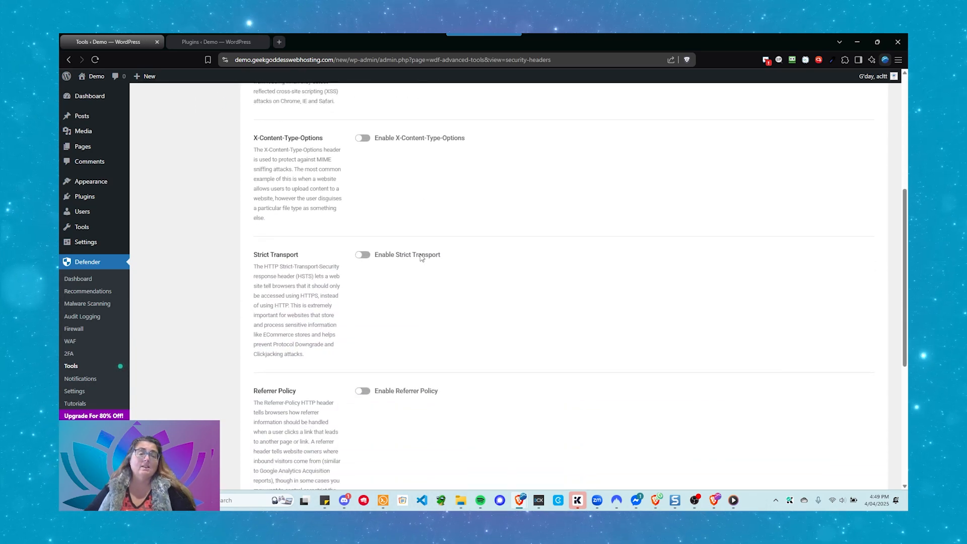
scroll(421, 262, "up", 10)
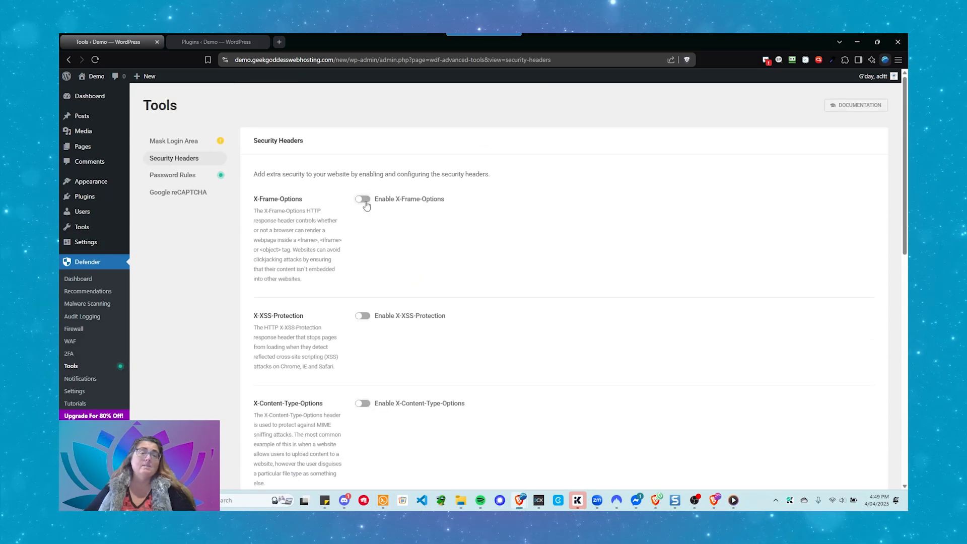
left_click(363, 200)
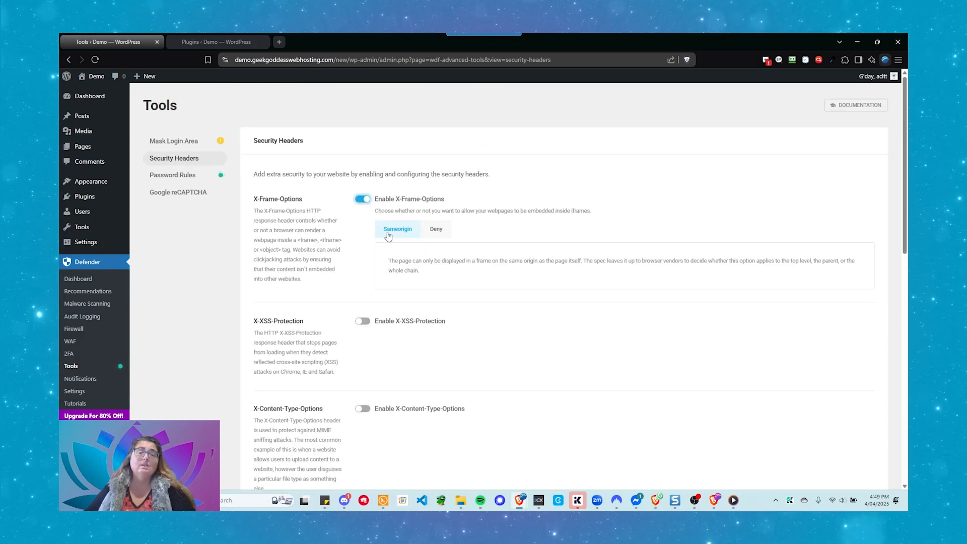
left_click(363, 321)
scroll(415, 323, "down", 2)
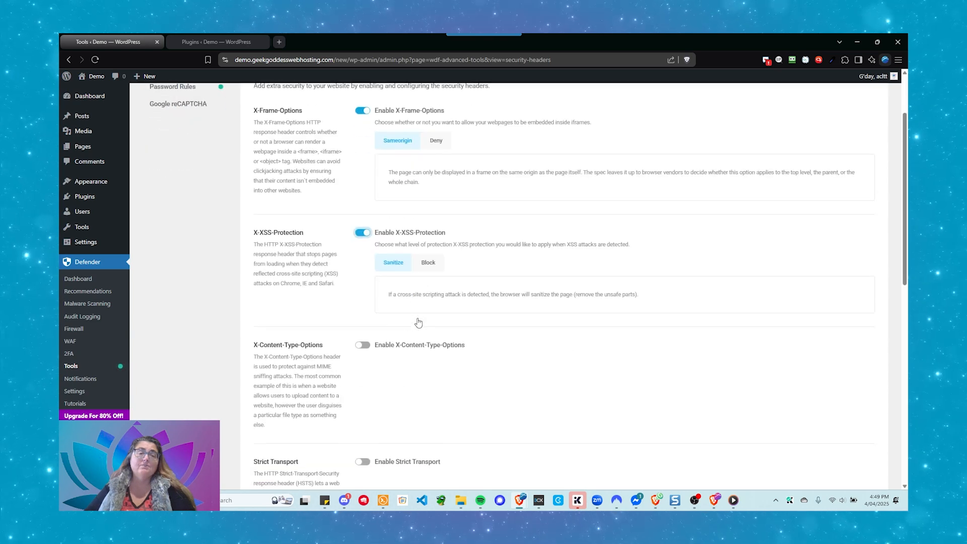
left_click(363, 346)
Enable the Strict Transport header with the HSTS Preload and Include Subdomains options.
scroll(367, 342, "down", 3)
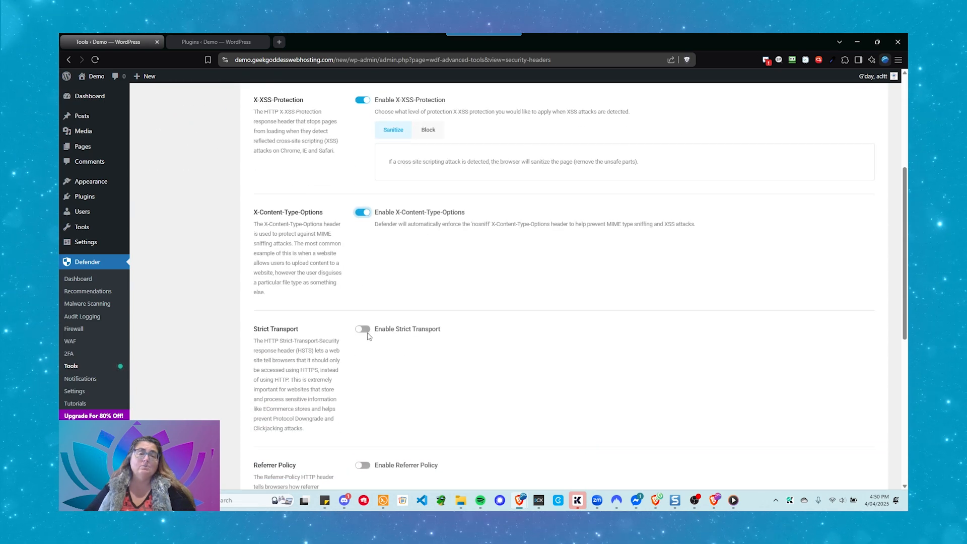
left_click(366, 332)
scroll(385, 331, "down", 2)
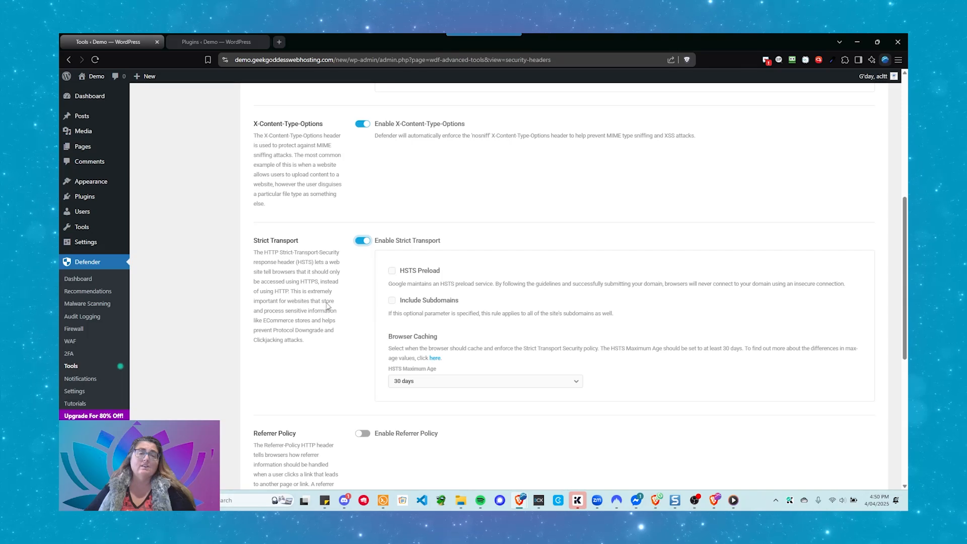
left_click(392, 271)
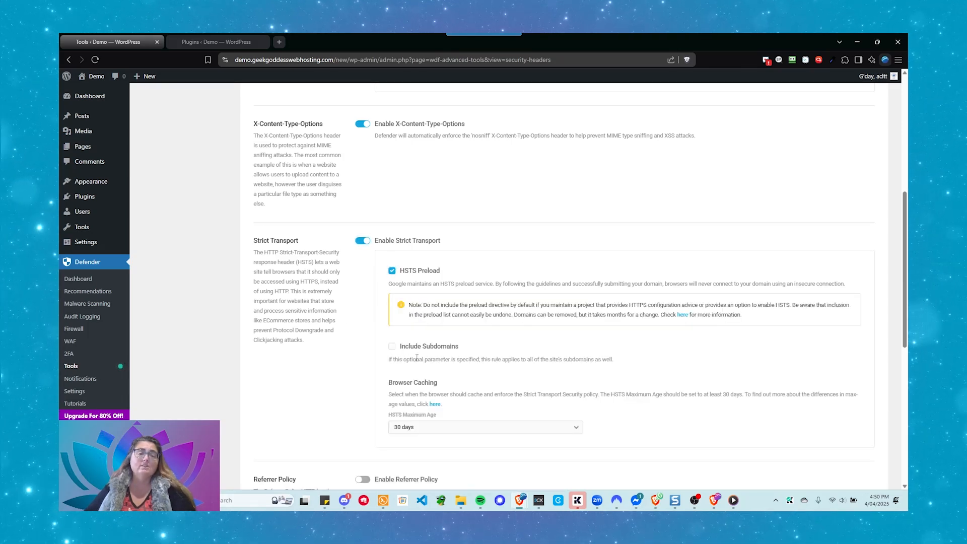
left_click(392, 346)
scroll(466, 411, "down", 2)
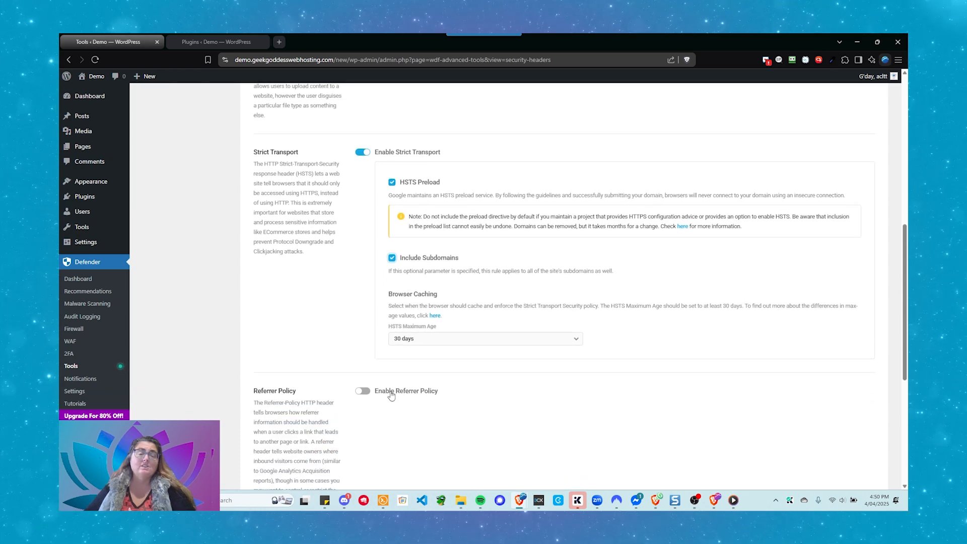
Enable the Referrer Policy (origin-when-cross-origin) and Permissions-Policy (On site & iframe) headers and save the security header settings.
scroll(395, 375, "up", 6)
scroll(395, 373, "up", 1)
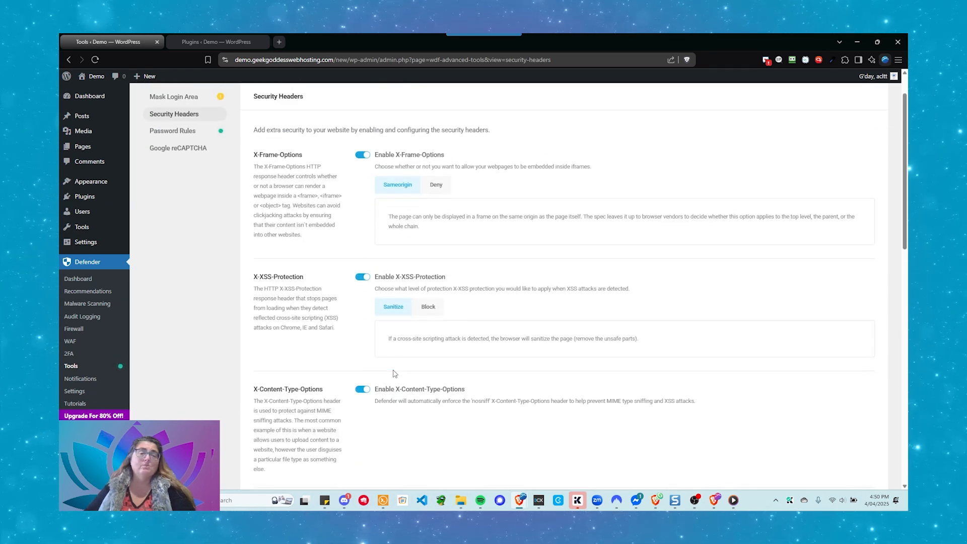
scroll(390, 370, "down", 12)
scroll(384, 363, "up", 2)
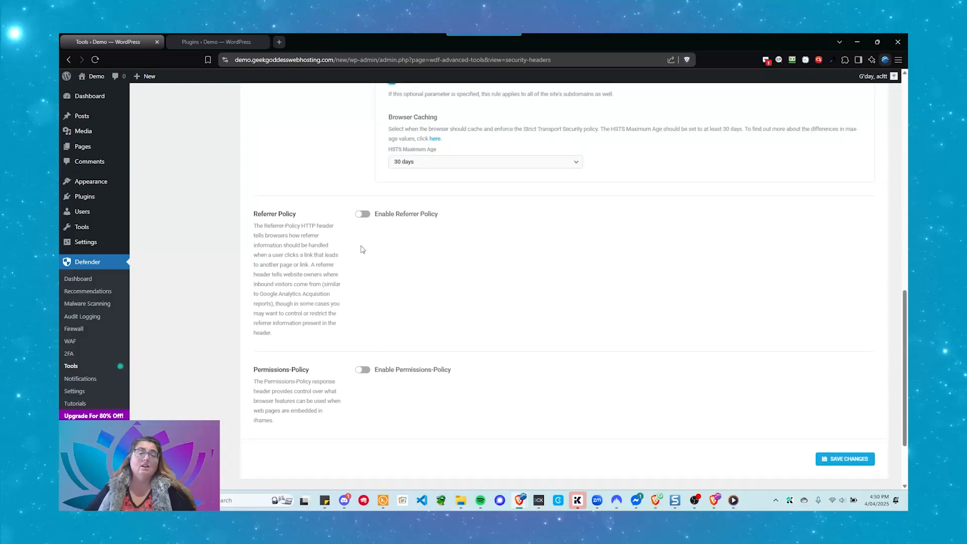
left_click(364, 216)
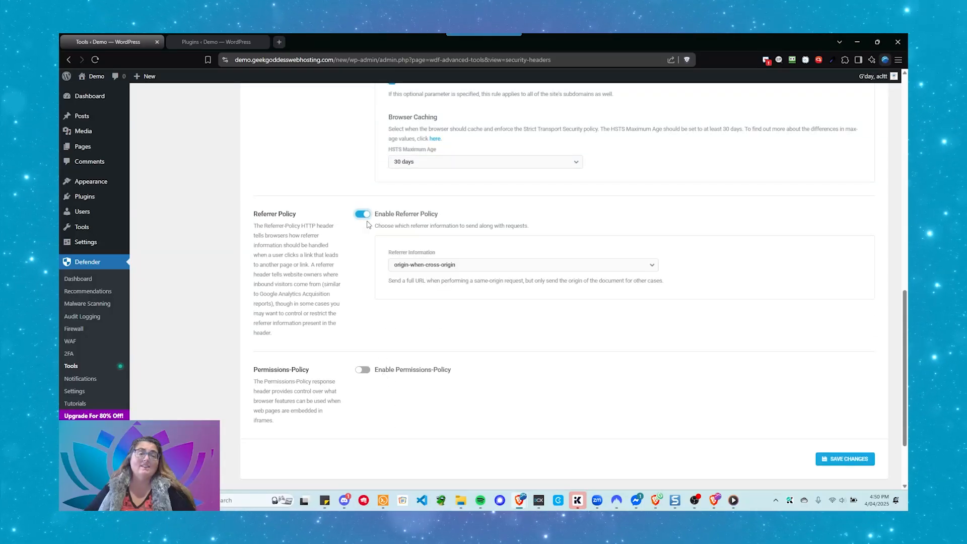
left_click(365, 371)
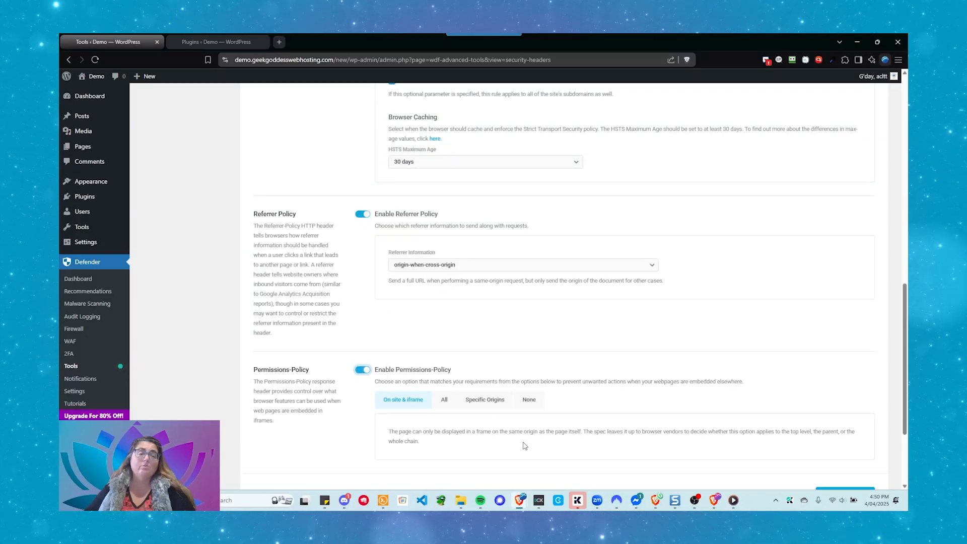
scroll(518, 448, "down", 3)
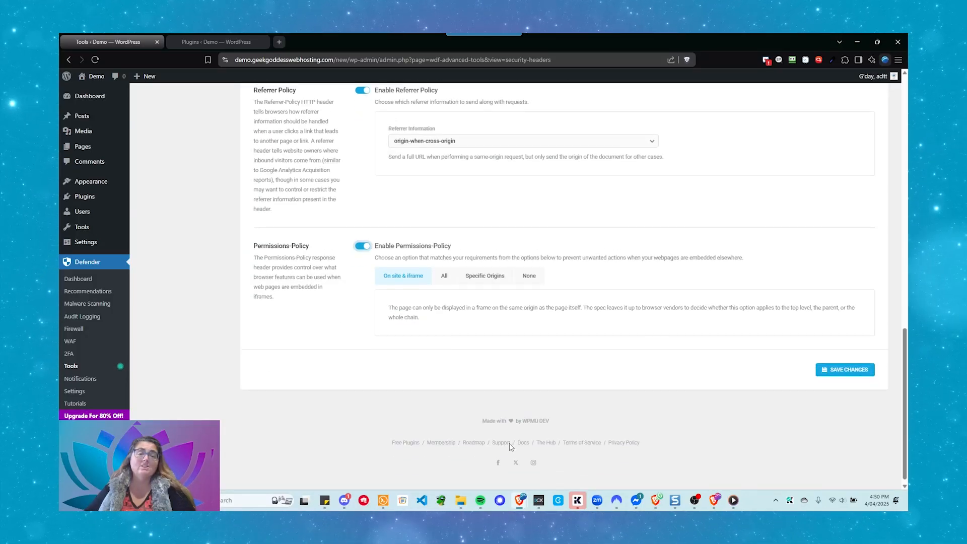
left_click(836, 364)
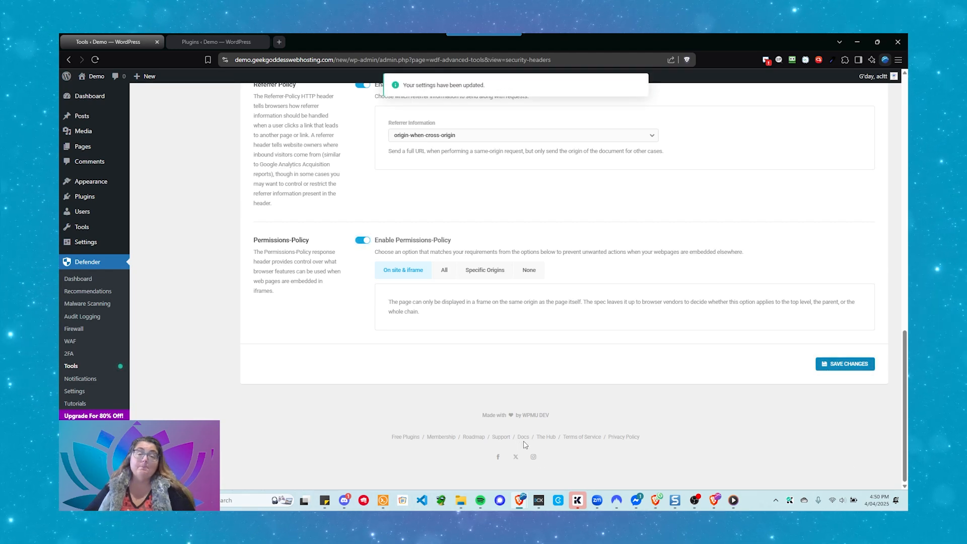
Enable Enforce Strong Passwords in Defender's Password Rules.
scroll(524, 445, "up", 15)
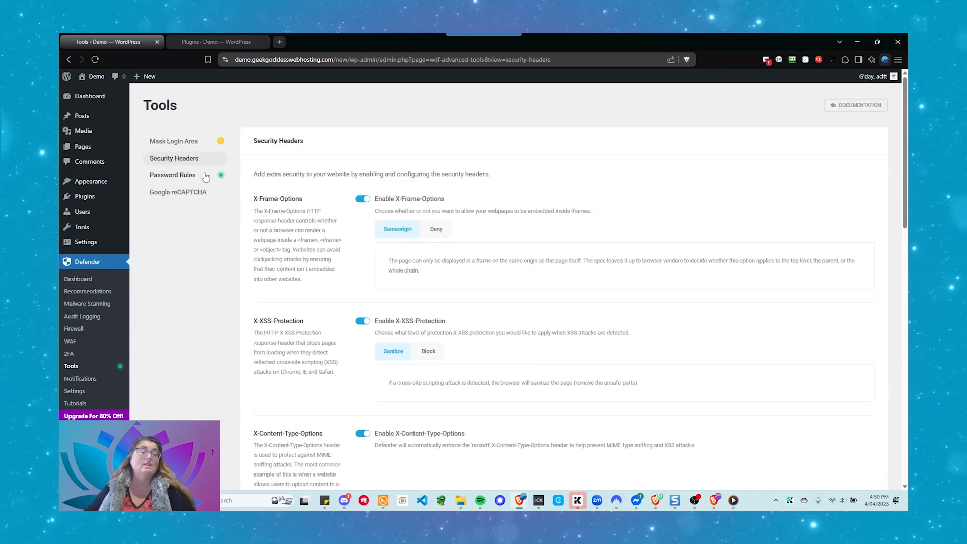
left_click(190, 180)
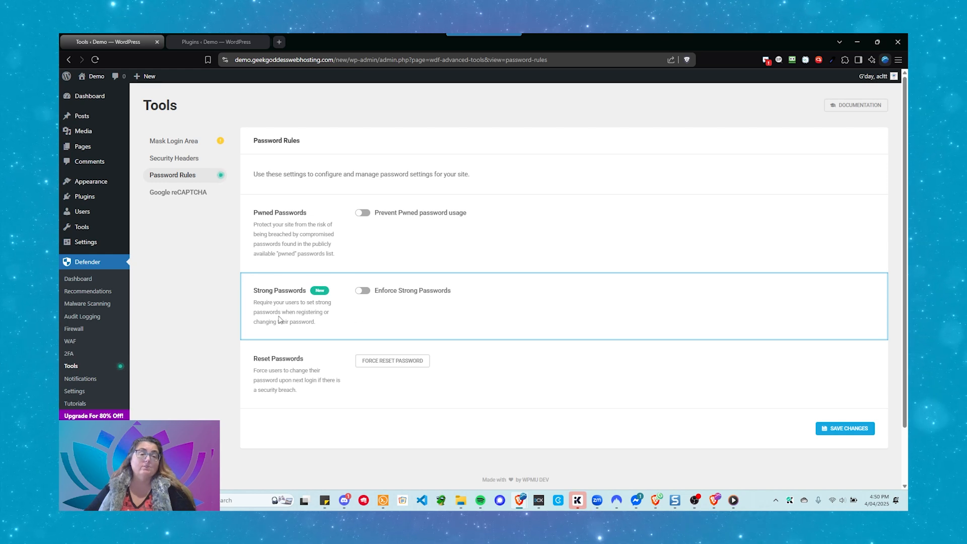
left_click(367, 292)
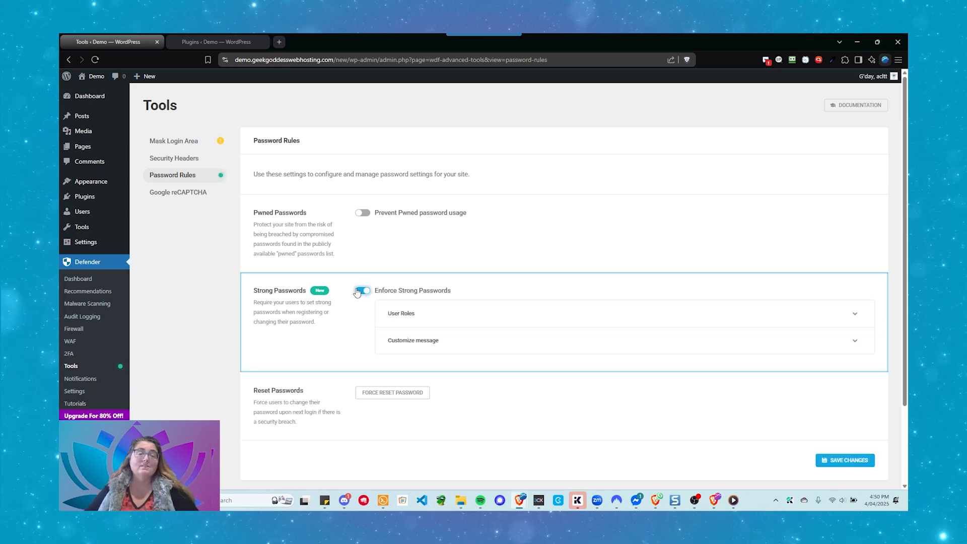
scroll(391, 310, "down", 1)
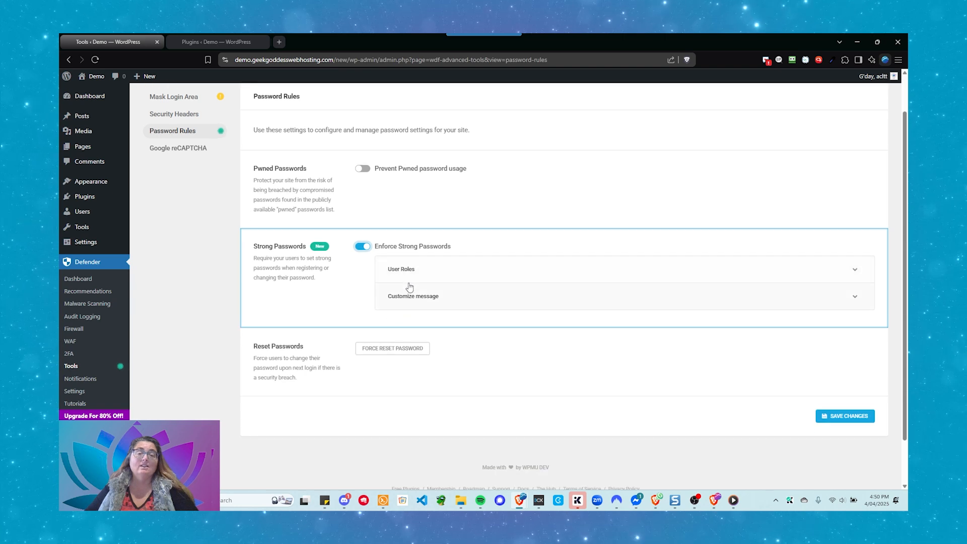
Review the Strong Passwords user roles and custom message, and turn off Enforce Strong Passwords.
left_click(406, 276)
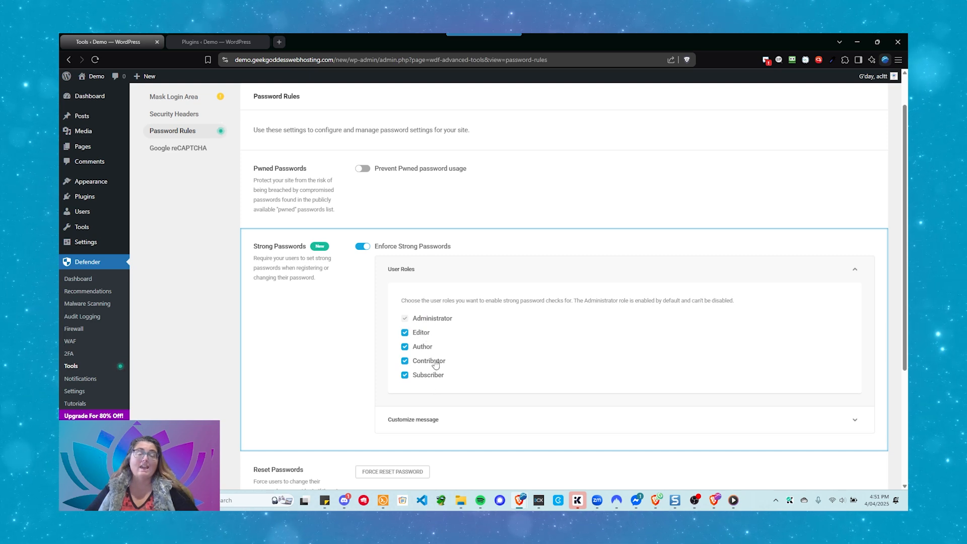
left_click(423, 275)
left_click(448, 301)
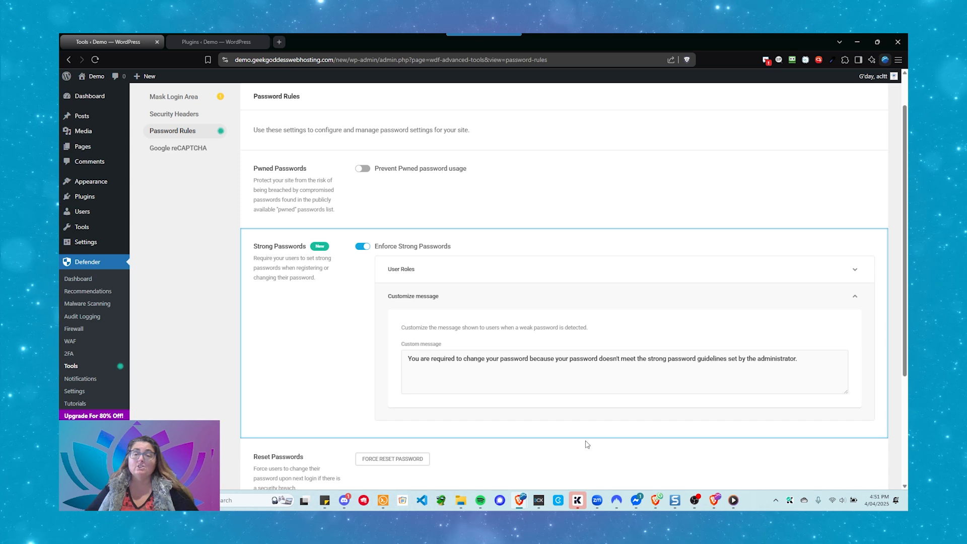
left_click(435, 367)
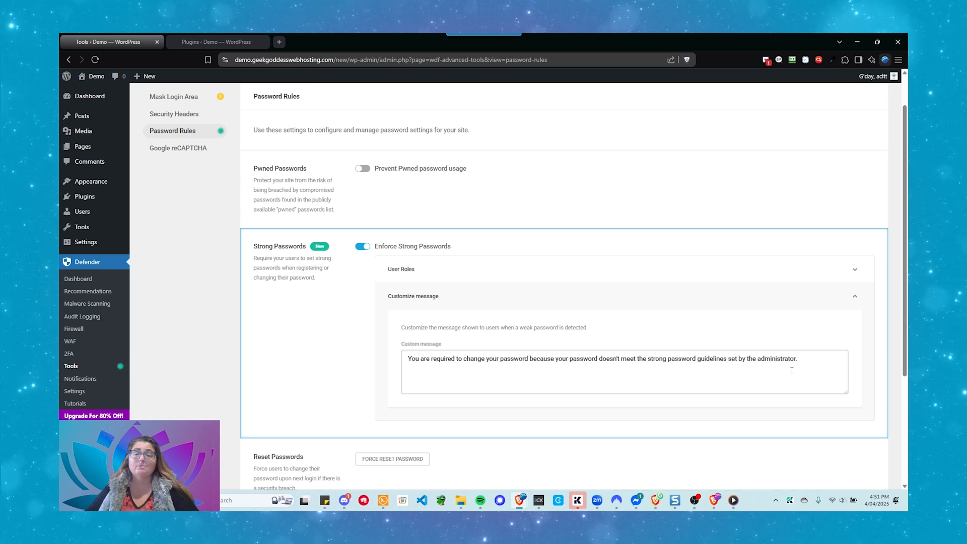
left_click(362, 245)
scroll(518, 307, "up", 1)
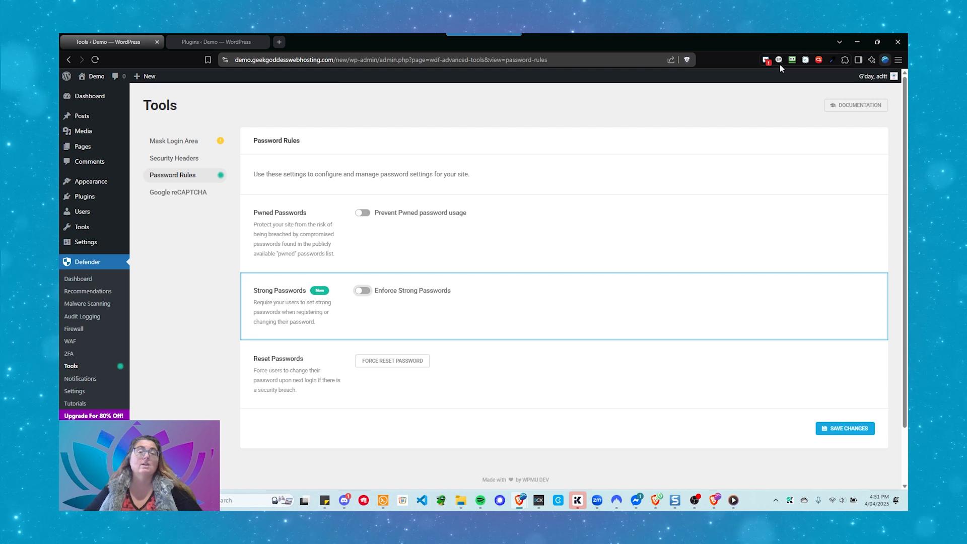
Try Prevent Pwned password usage, review its user roles and custom message, and switch the option off again.
left_click(371, 214)
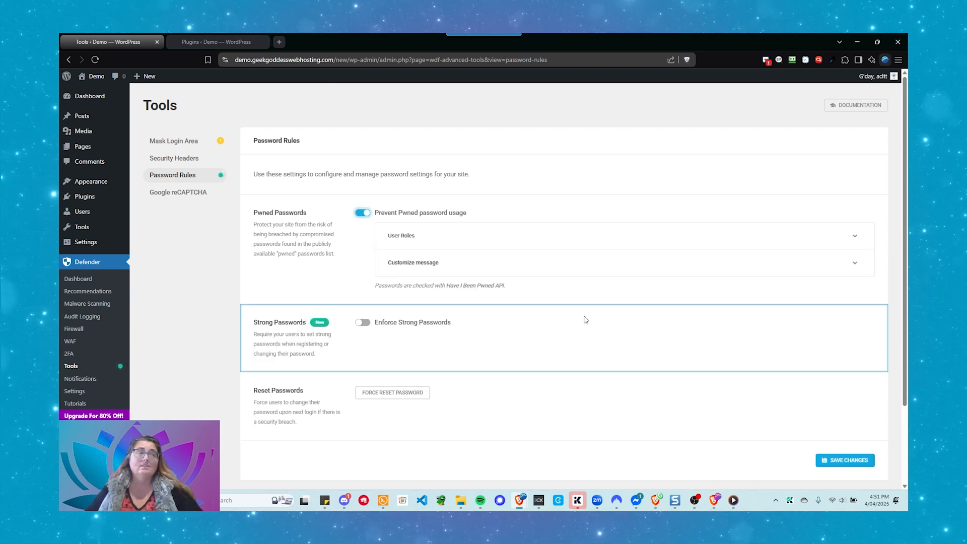
left_click(482, 240)
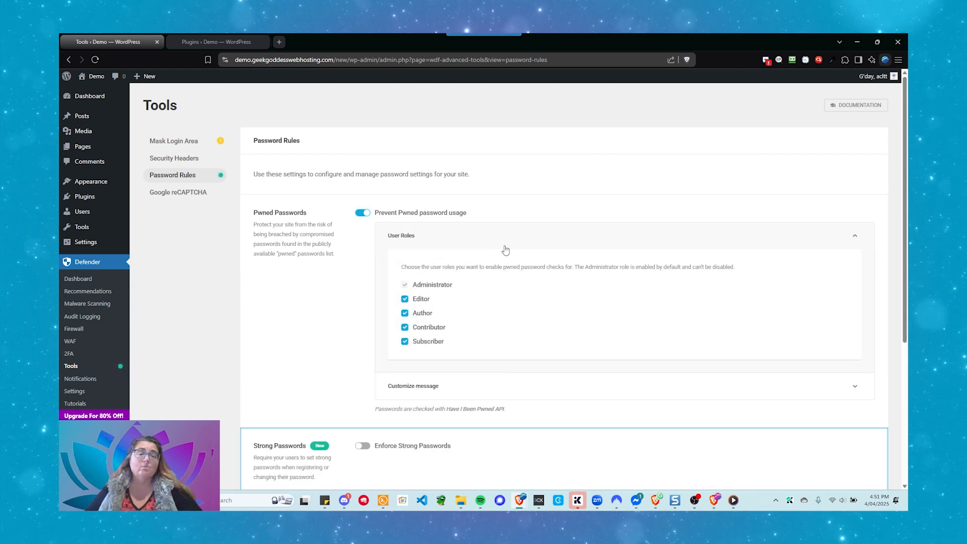
left_click(481, 243)
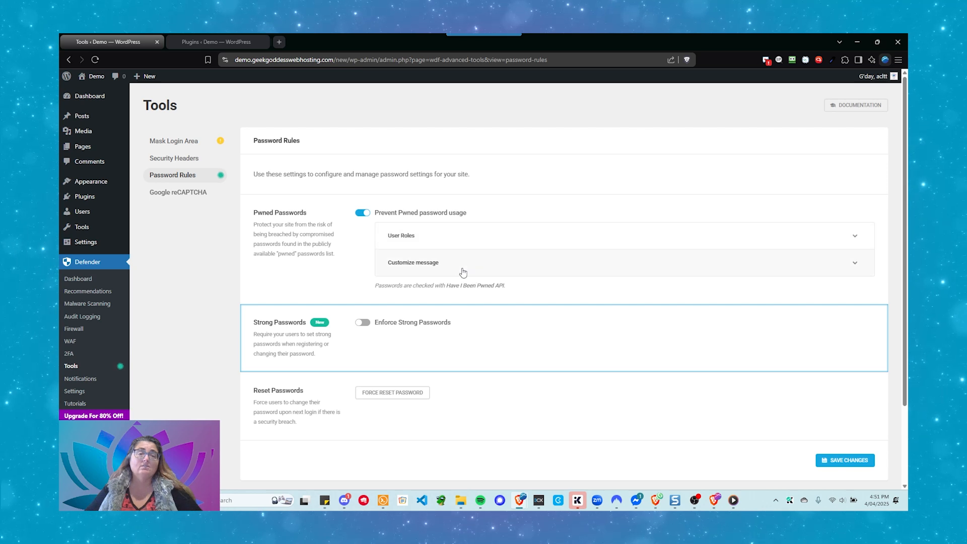
left_click(462, 271)
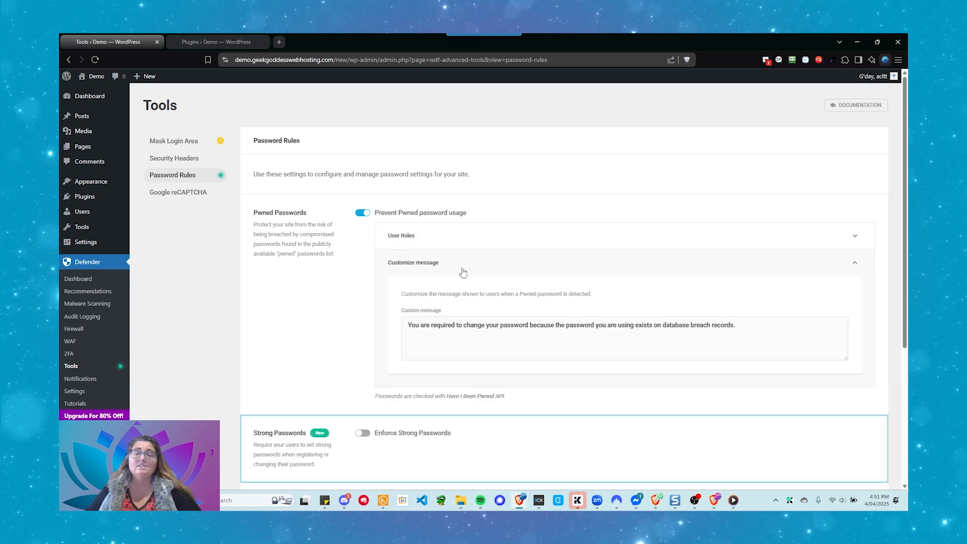
left_click(463, 273)
scroll(447, 238, "down", 2)
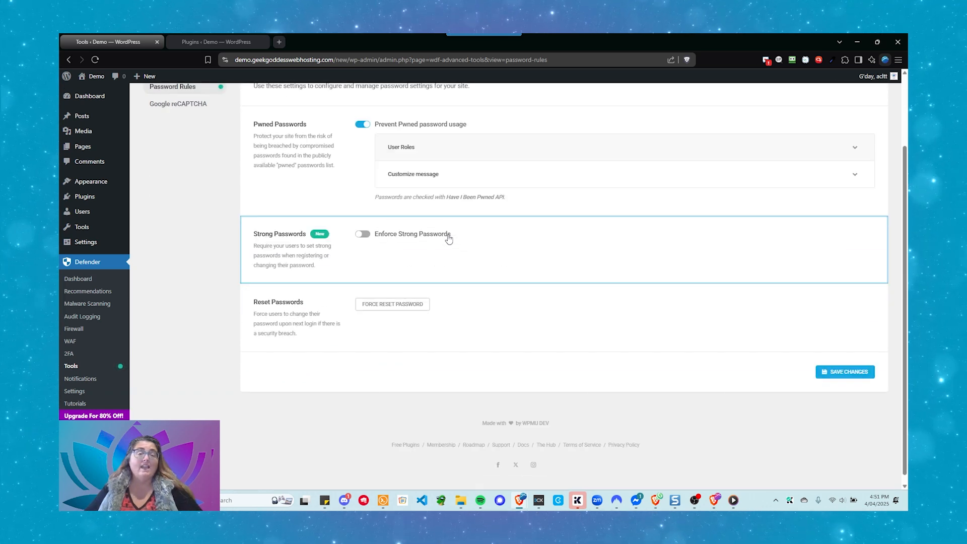
scroll(448, 238, "up", 1)
left_click(362, 168)
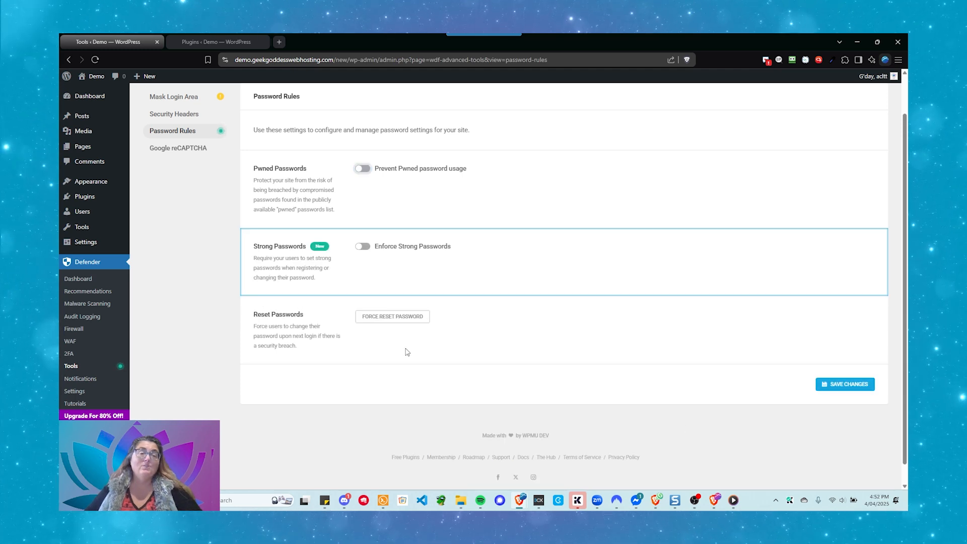
Examine the Force Reset Password options for all users and selected roles, and close the dialog without resetting passwords.
left_click(392, 316)
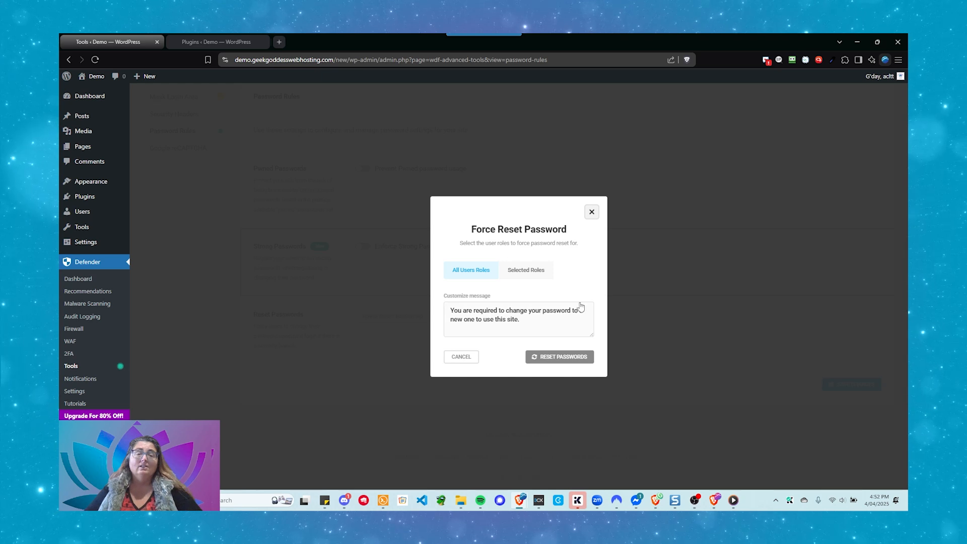
left_click(461, 357)
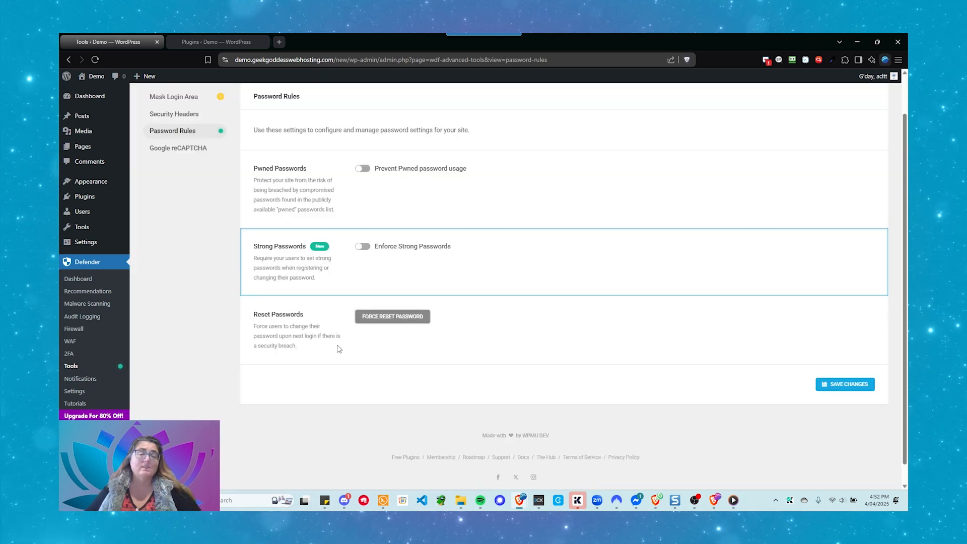
left_click(394, 318)
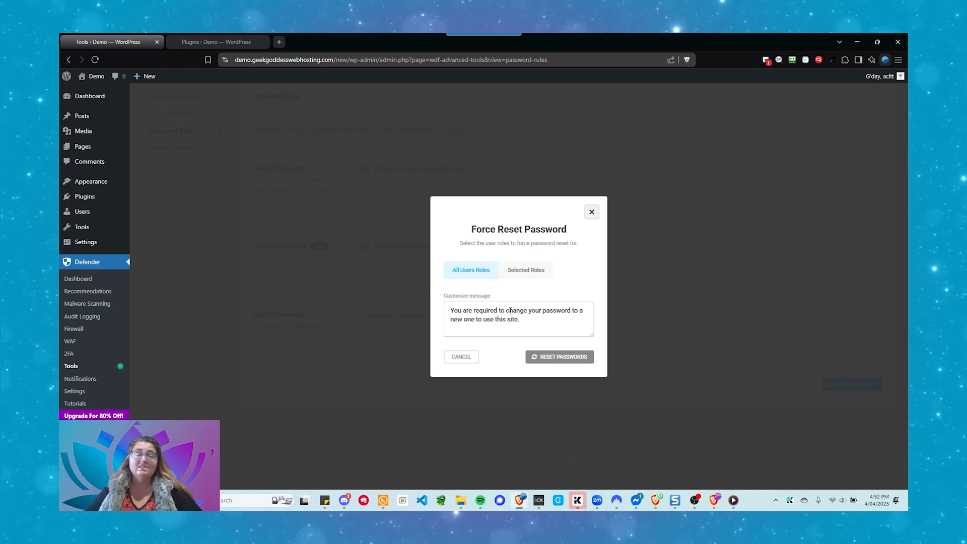
left_click(532, 270)
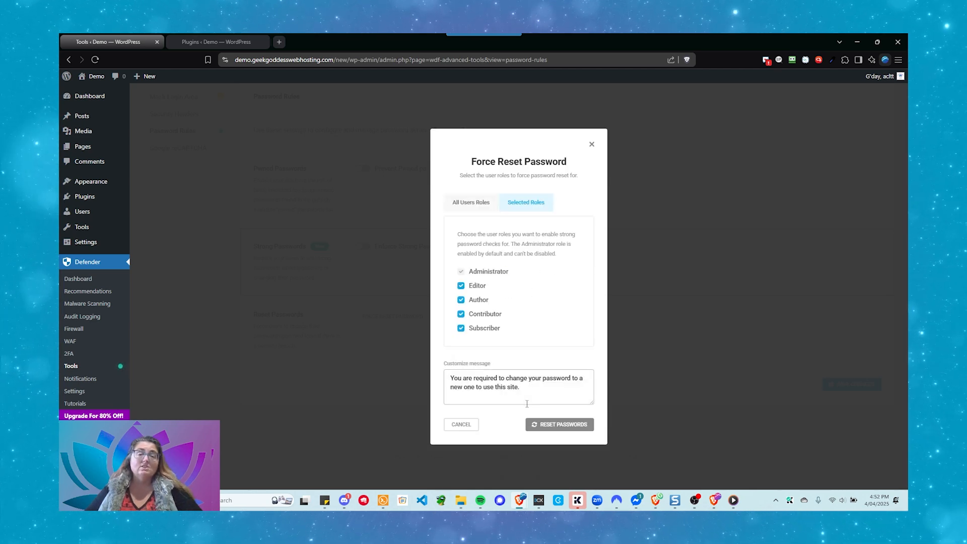
left_click(592, 144)
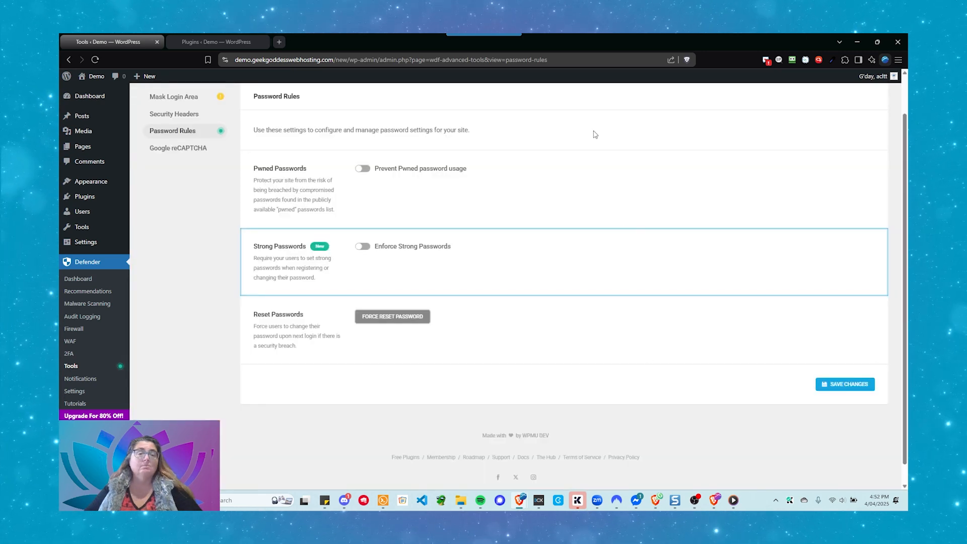
scroll(551, 229, "up", 2)
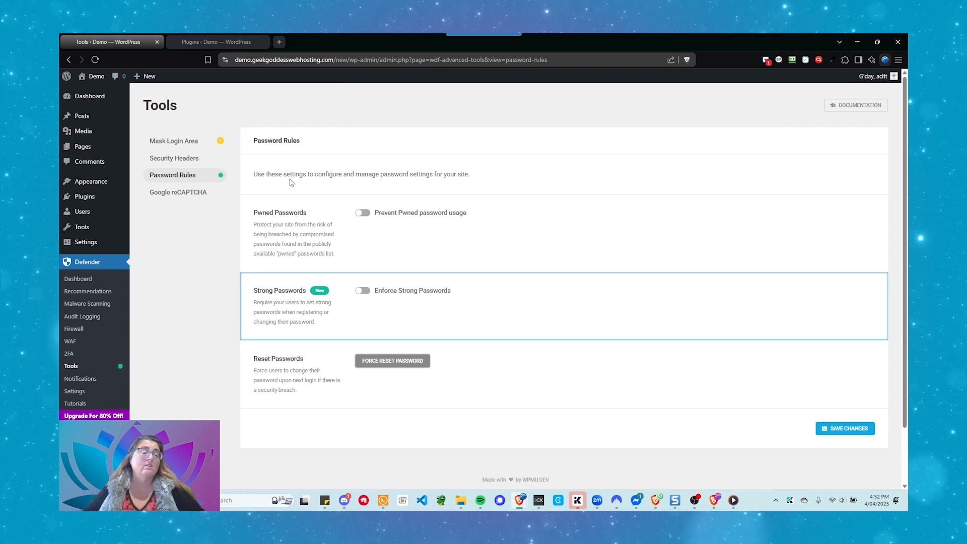
Open Defender's Notifications page and examine the available email notifications and the Pro reporting options.
left_click(106, 382)
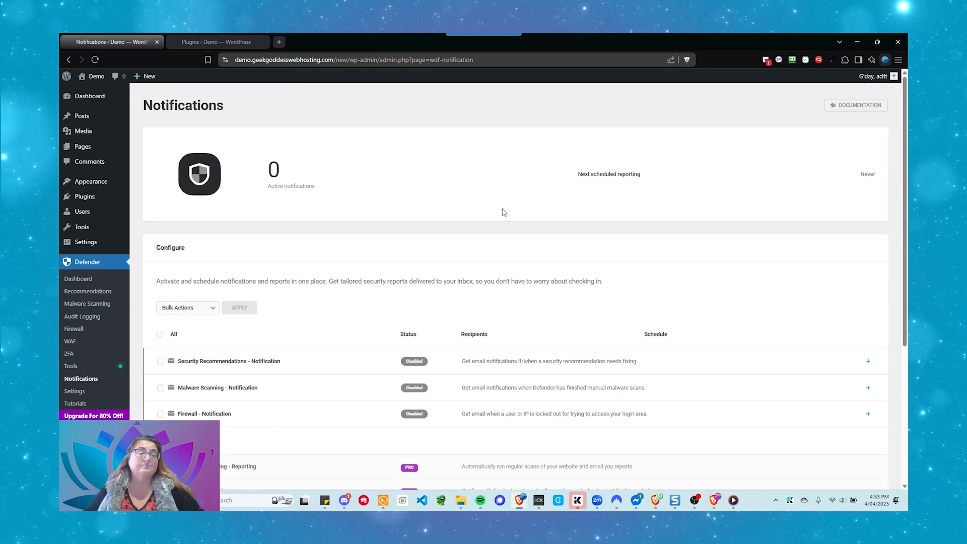
scroll(503, 222, "down", 3)
scroll(549, 310, "up", 1)
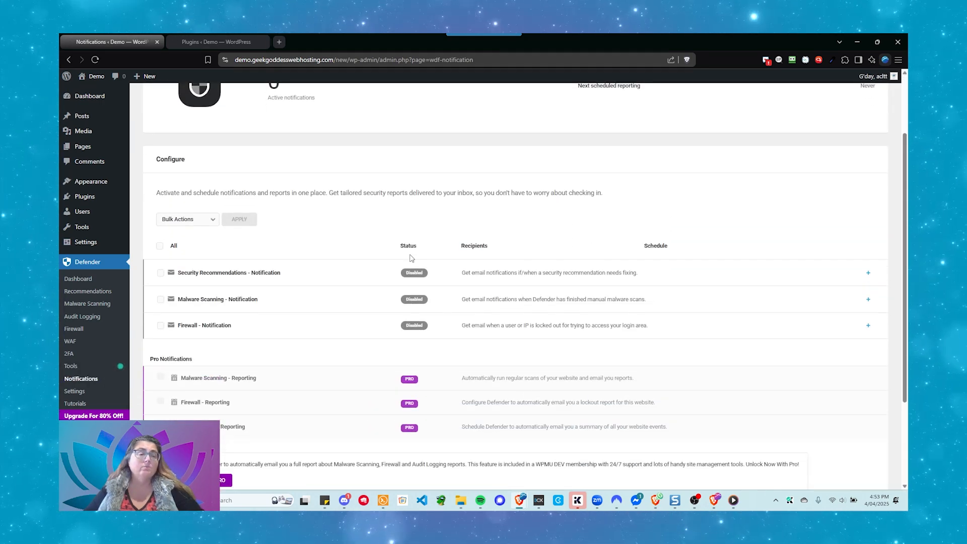
scroll(360, 345, "down", 2)
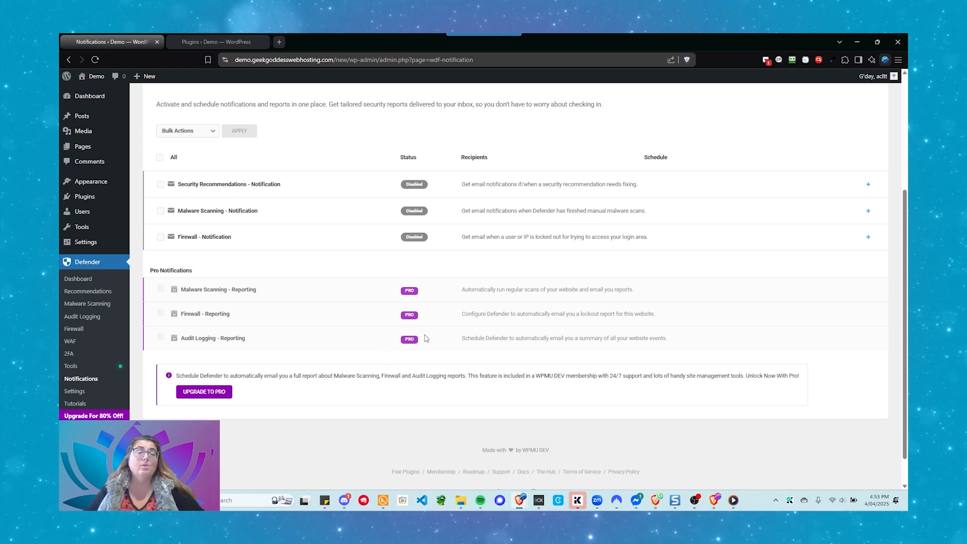
scroll(316, 257, "up", 1)
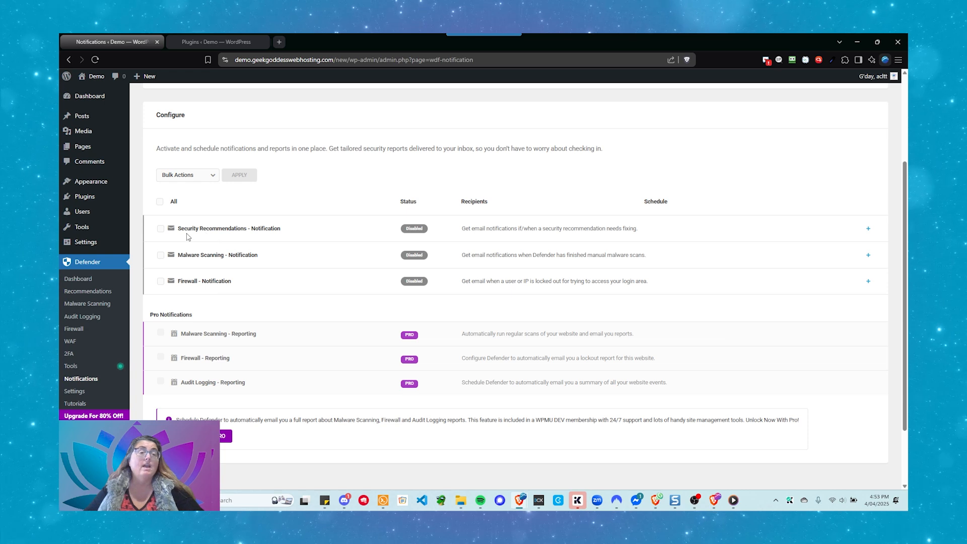
scroll(188, 237, "up", 1)
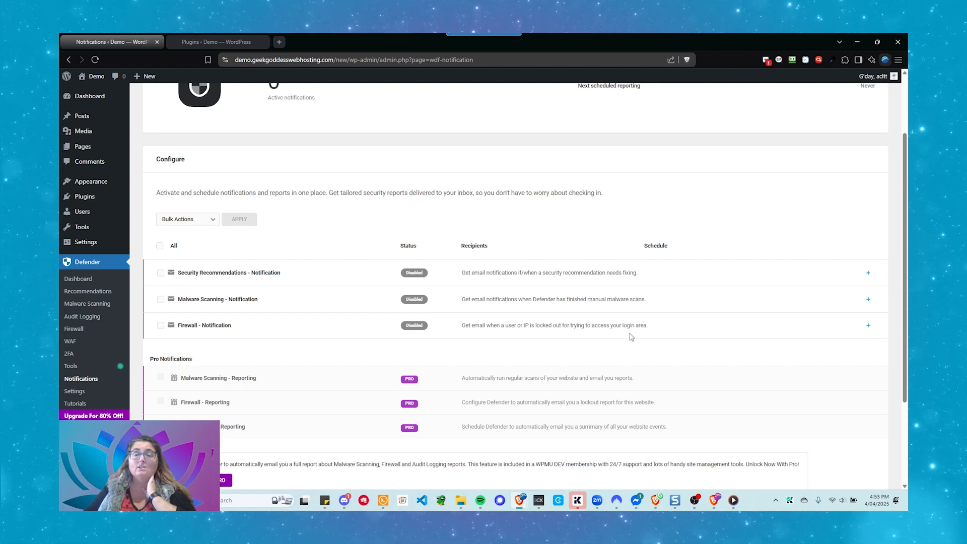
scroll(631, 337, "down", 2)
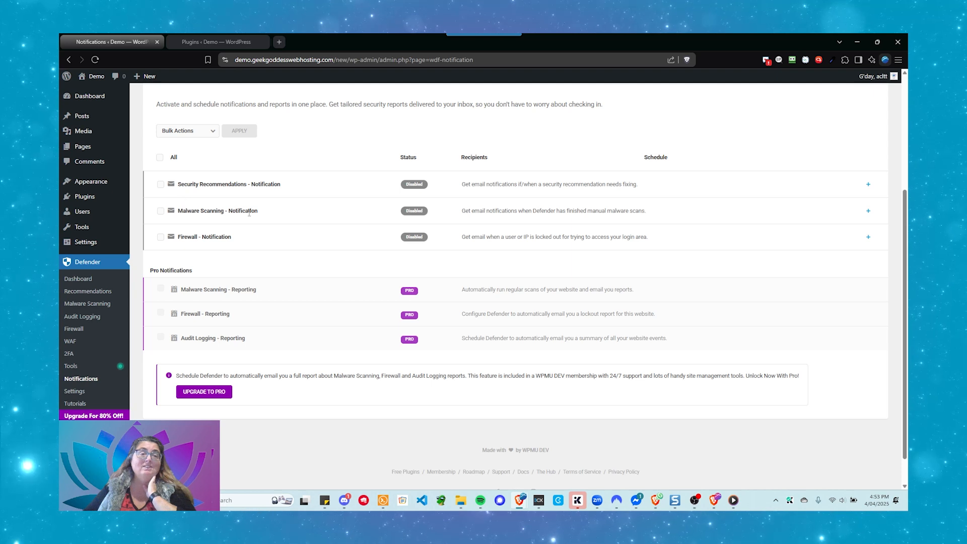
scroll(309, 274, "up", 1)
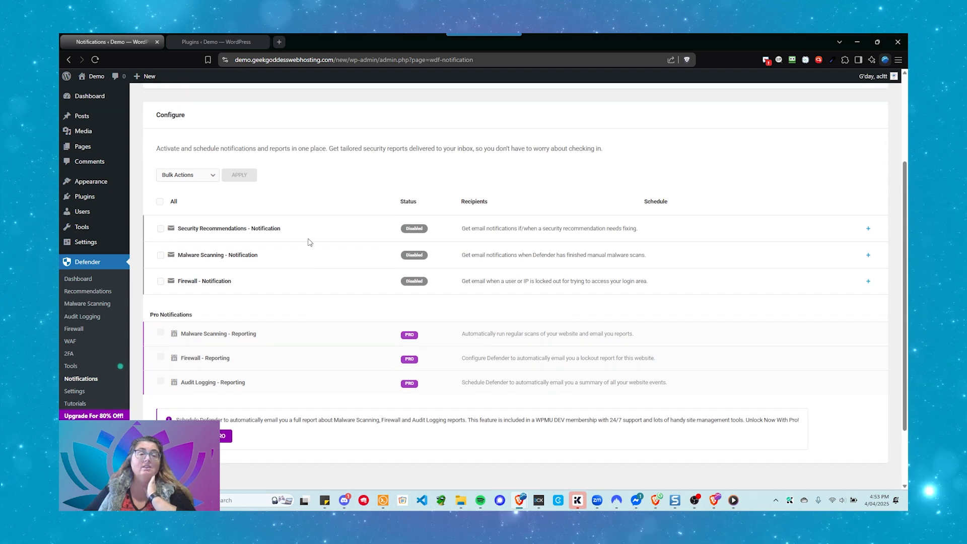
Select the Security Recommendations and Malware Scanning notifications and apply the bulk Enable action to configure them together.
left_click(160, 229)
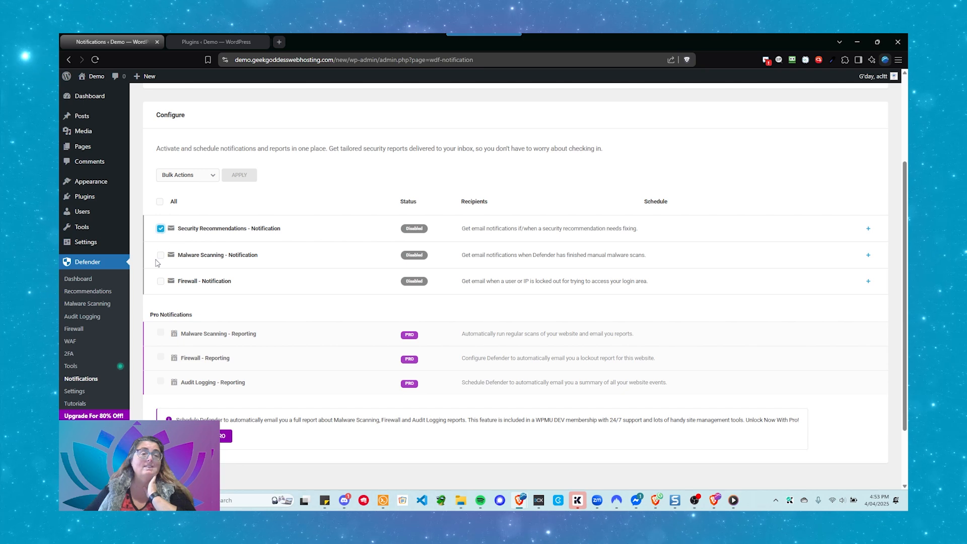
left_click(161, 255)
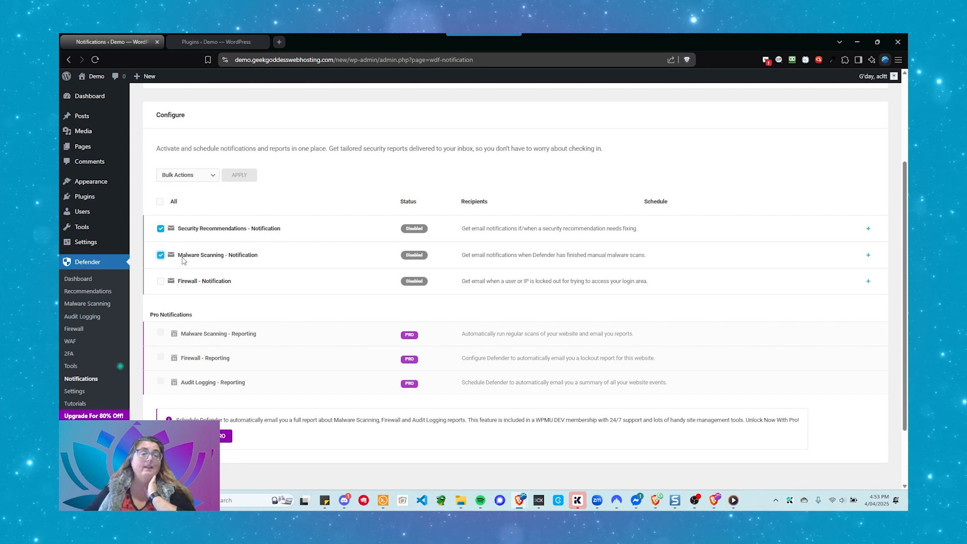
left_click(191, 174)
left_click(177, 210)
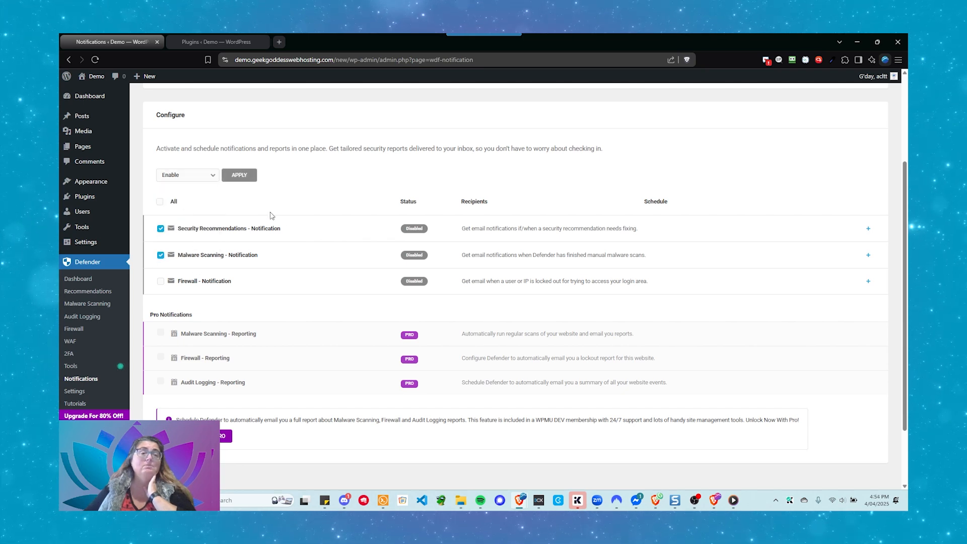
left_click(244, 182)
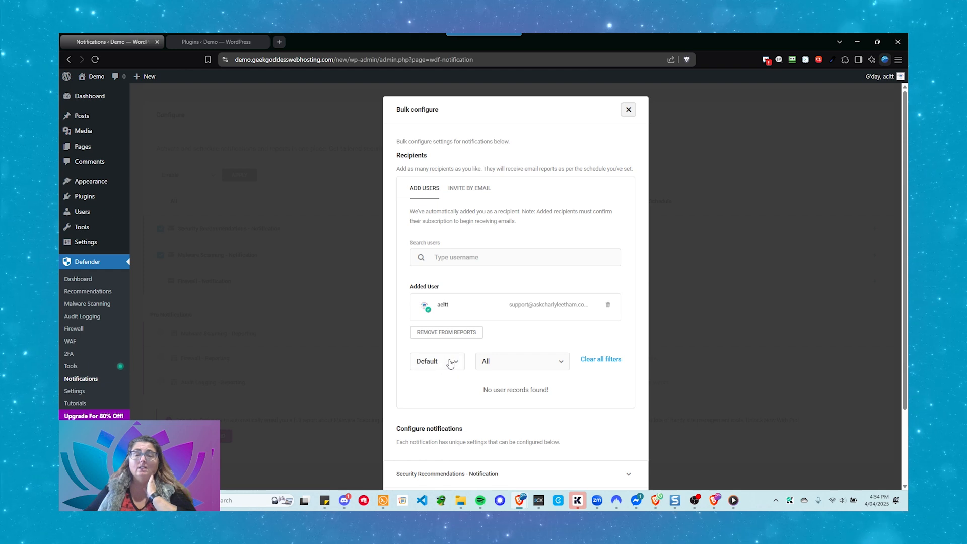
Review the notification recipients and set the Security Recommendations reminder frequency to Daily.
scroll(459, 361, "down", 2)
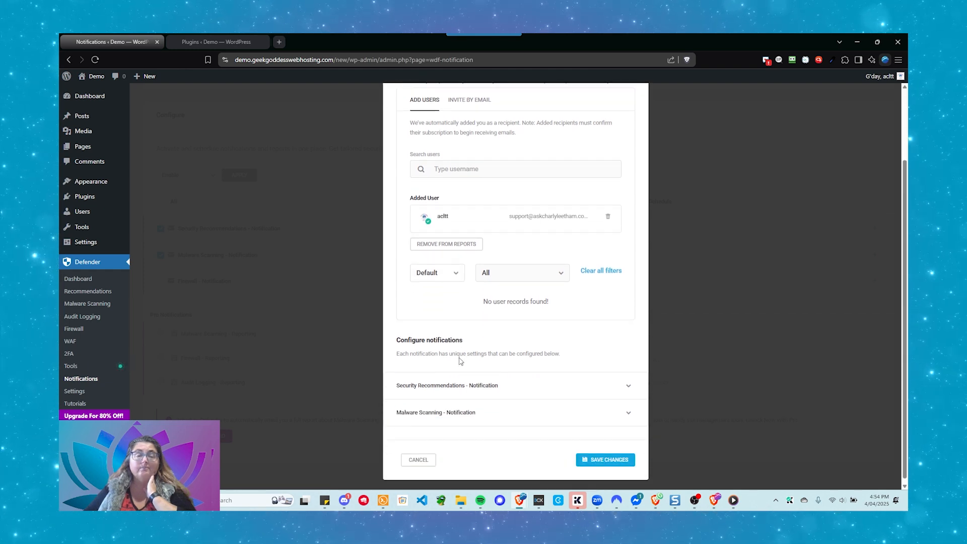
scroll(502, 353, "up", 2)
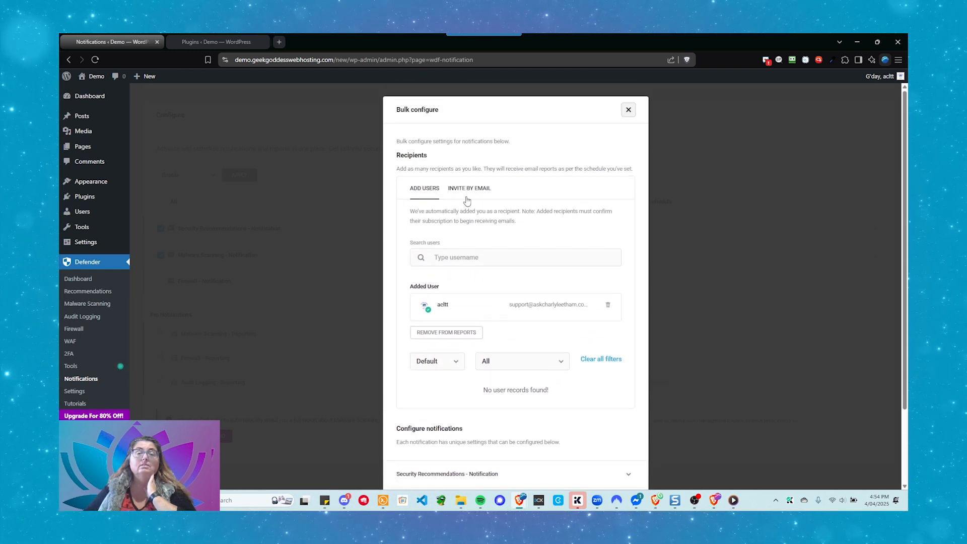
scroll(467, 204, "down", 2)
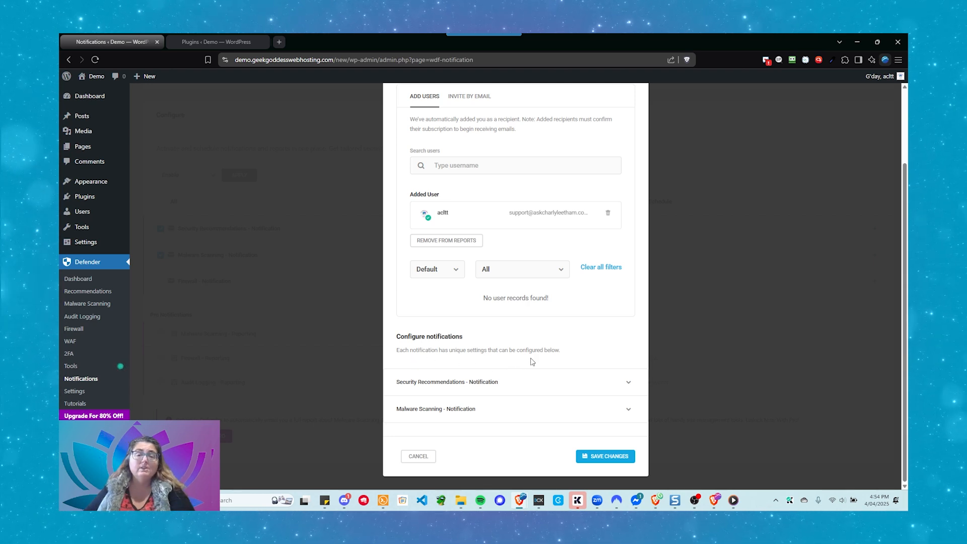
left_click(564, 381)
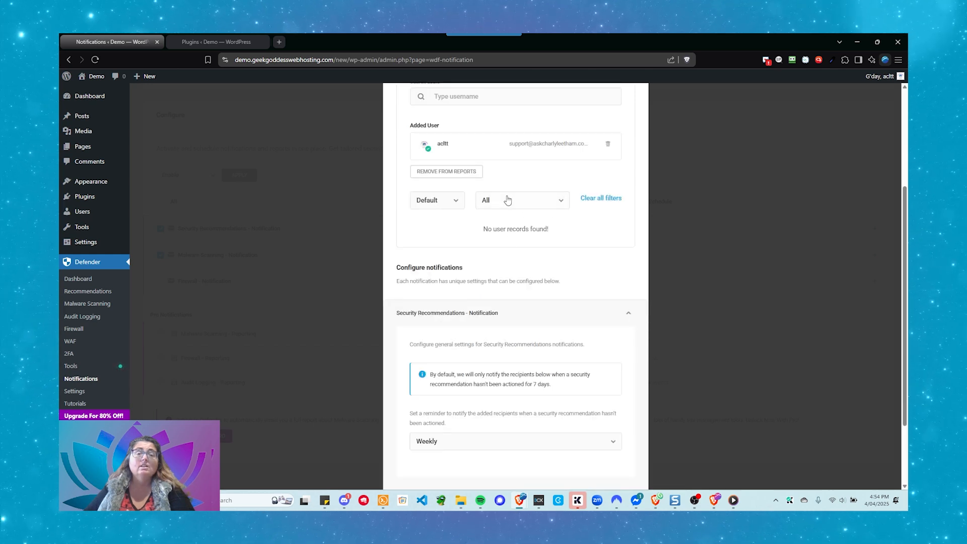
scroll(507, 200, "down", 2)
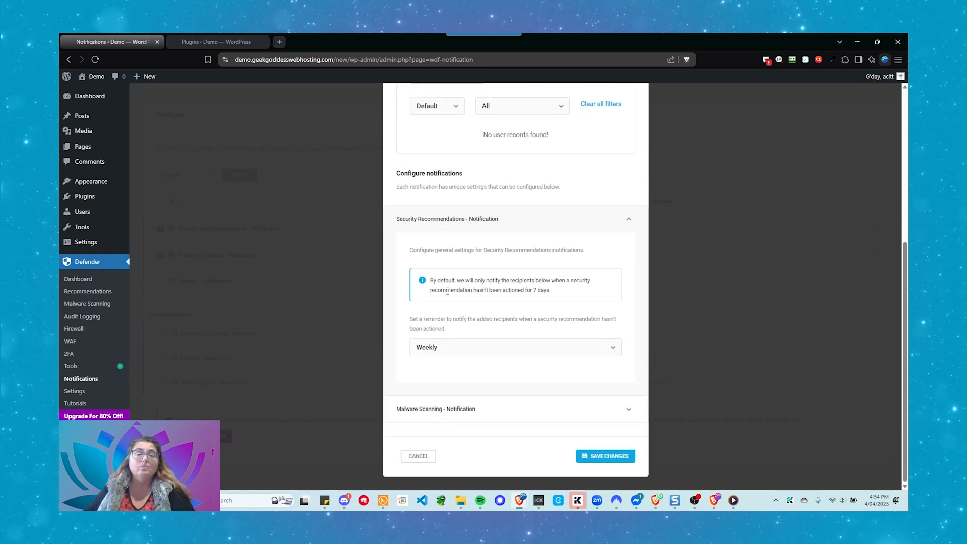
left_click(440, 353)
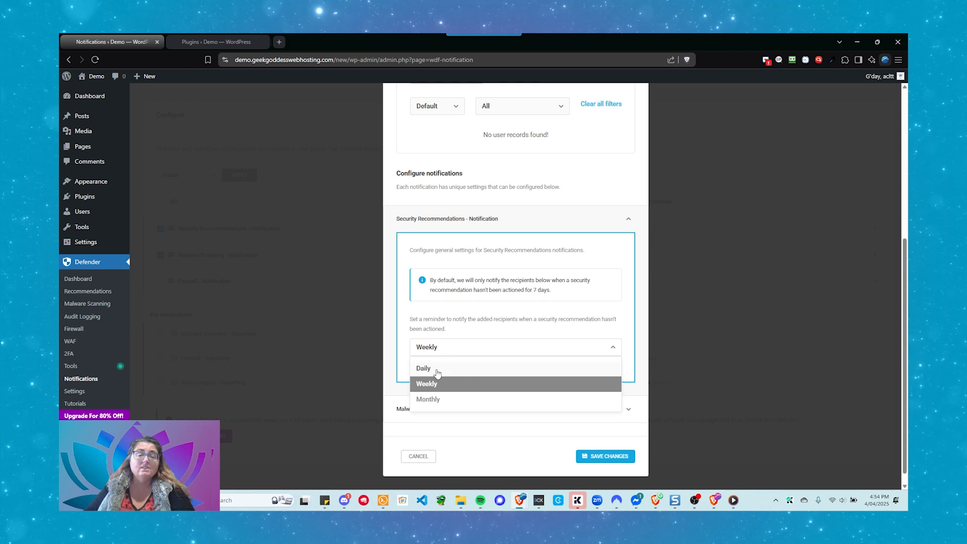
left_click(434, 402)
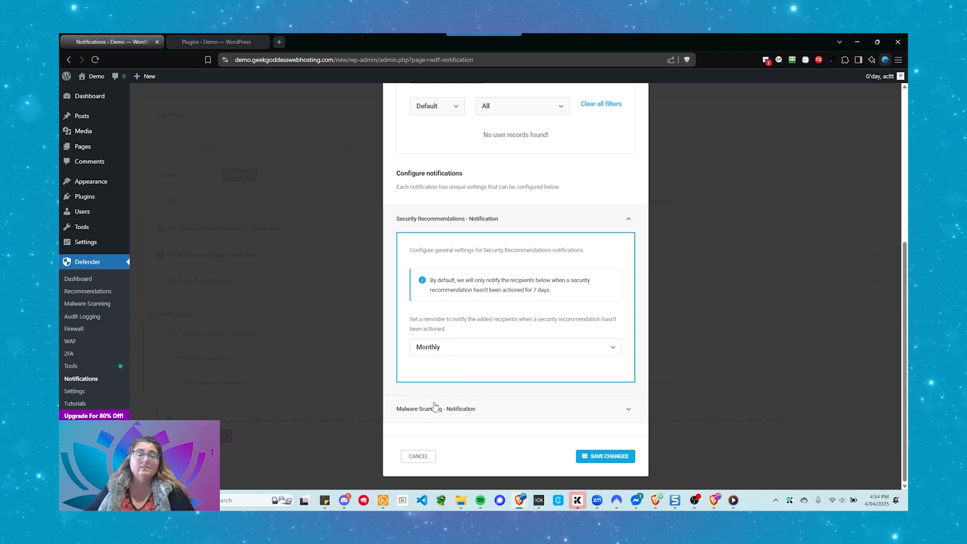
left_click(432, 357)
left_click(425, 369)
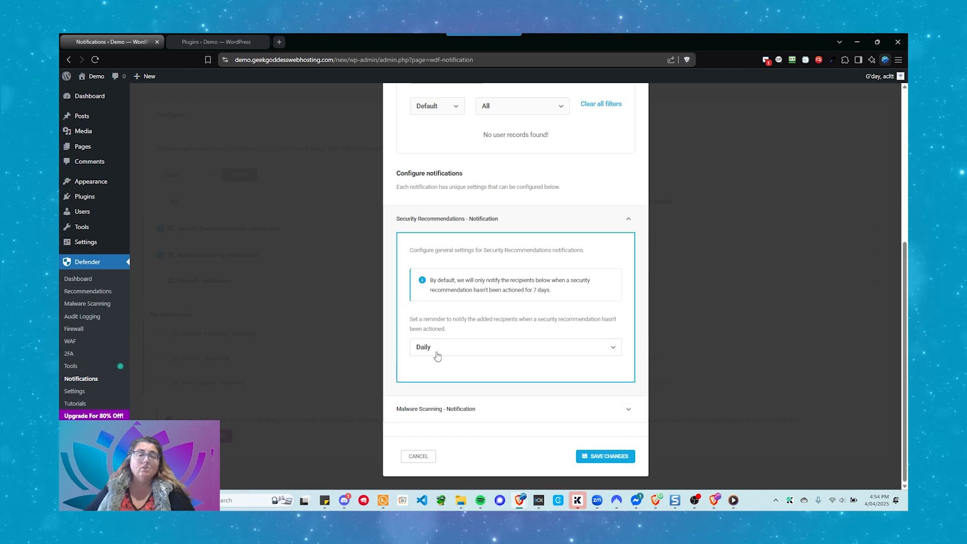
Set the Security Recommendations notification reminder frequency to Weekly.
left_click(436, 348)
left_click(429, 384)
left_click(479, 368)
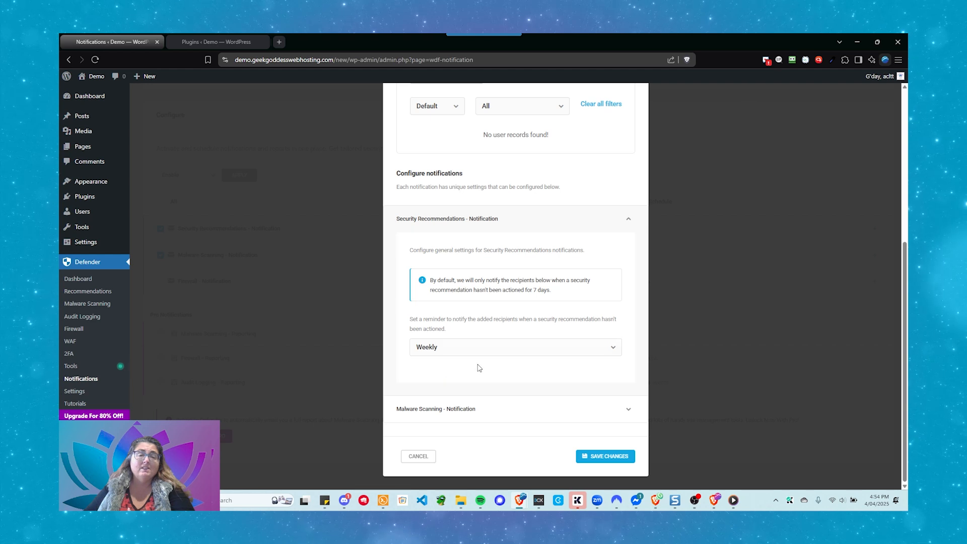
Enable sending Malware Scanning notifications when Defender couldn't scan the files.
left_click(485, 409)
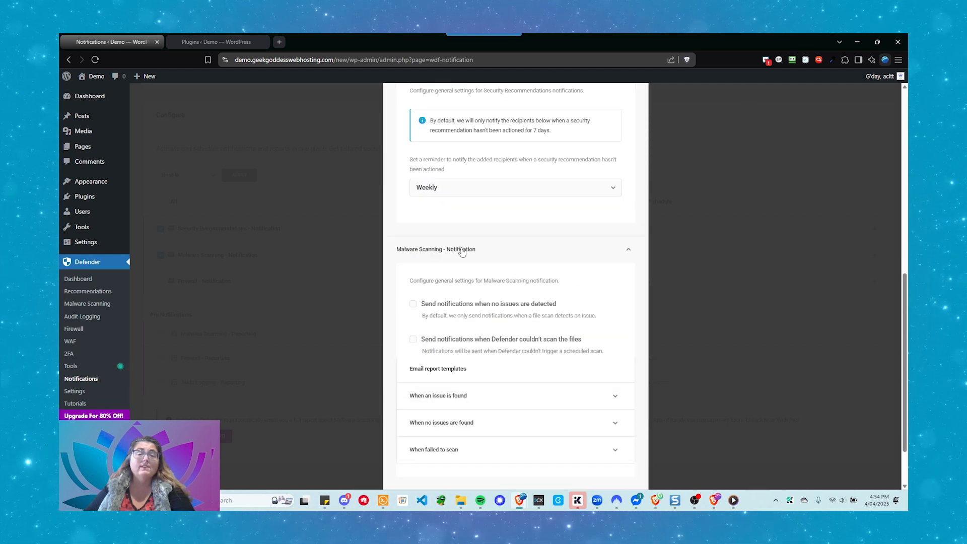
scroll(473, 252, "down", 2)
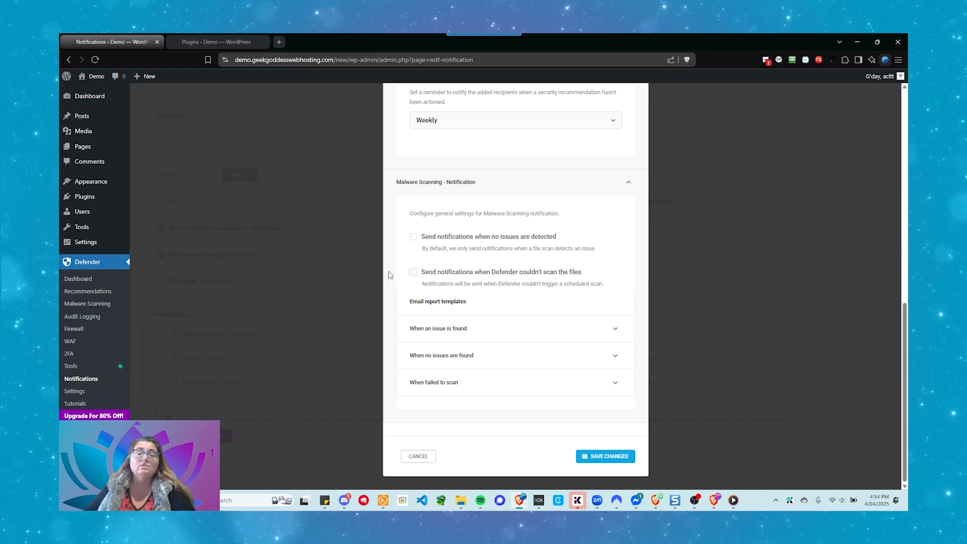
left_click(413, 272)
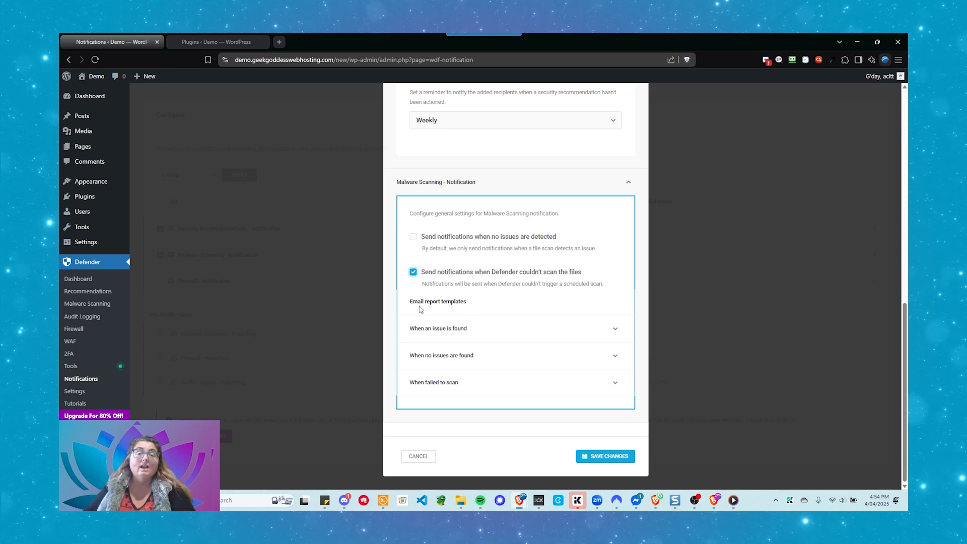
Review the "When an issue is found" email report template and save the notification settings.
left_click(485, 331)
scroll(486, 296, "down", 3)
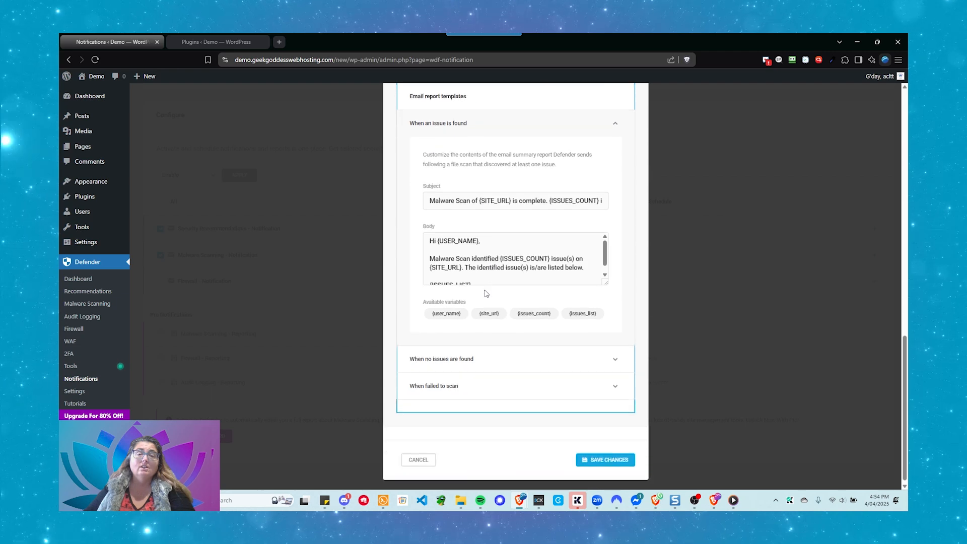
scroll(486, 291, "up", 3)
left_click(474, 249)
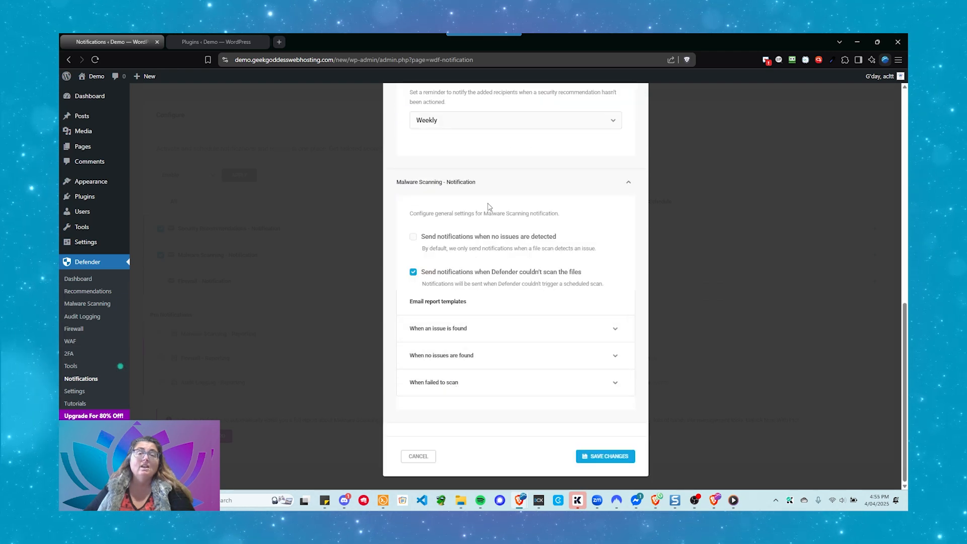
scroll(480, 210, "up", 3)
scroll(478, 211, "down", 3)
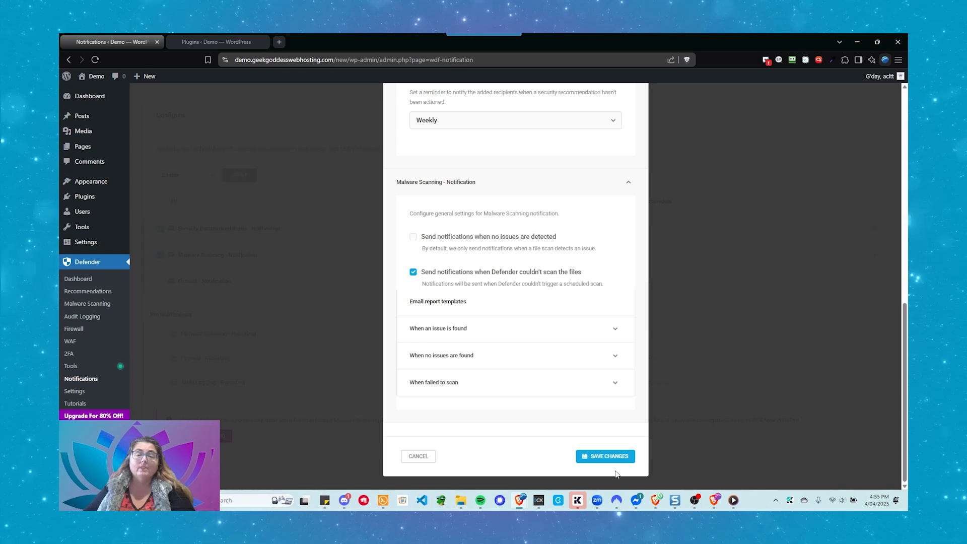
left_click(607, 456)
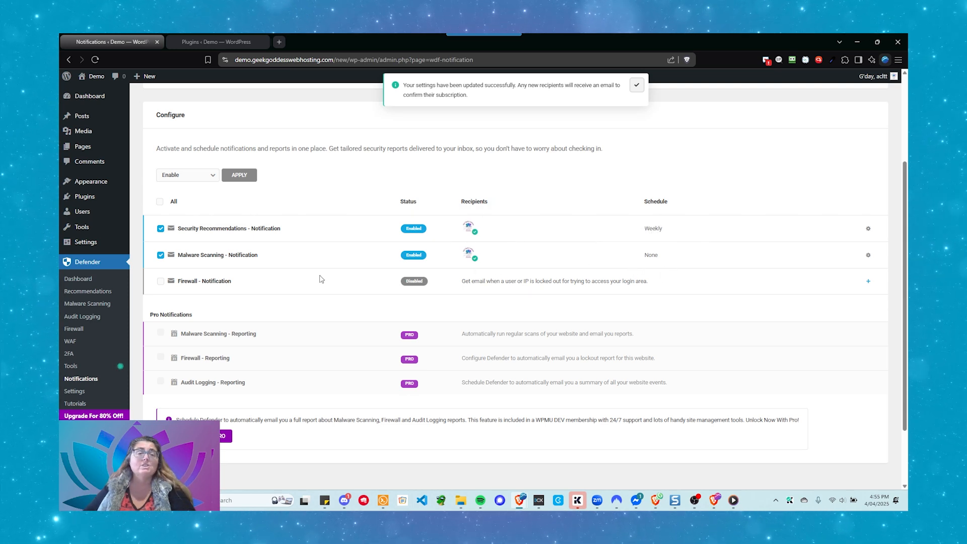
Deselect the Malware Scanning and Security Recommendations notifications and review the notifications list with its Pro reports.
left_click(160, 255)
left_click(160, 229)
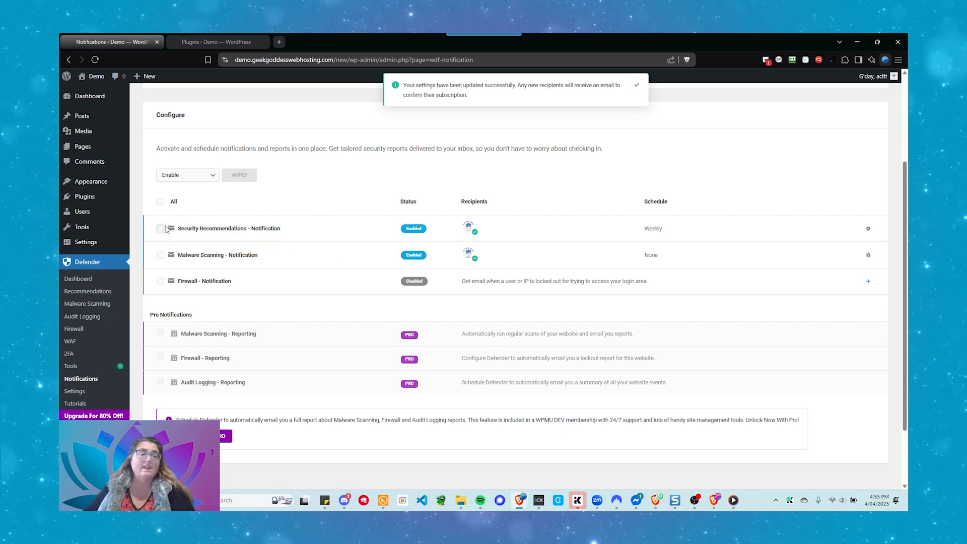
scroll(268, 237, "down", 2)
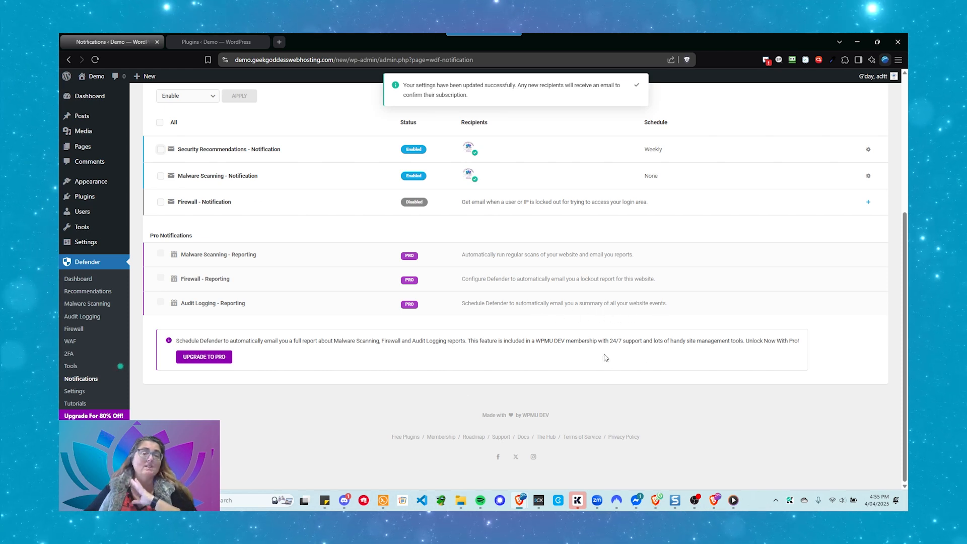
scroll(603, 356, "up", 1)
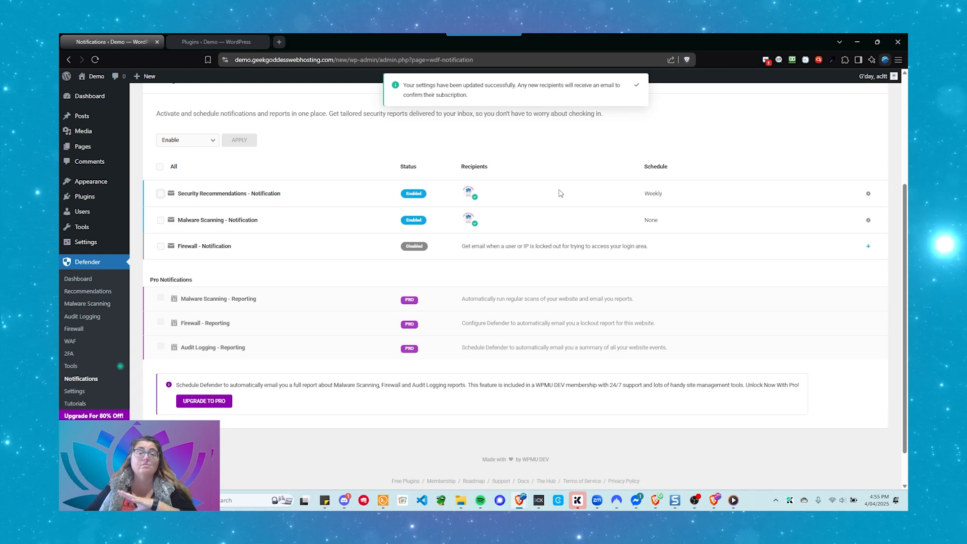
Disable usage tracking in Defender's general settings and view the preset configs.
left_click(78, 392)
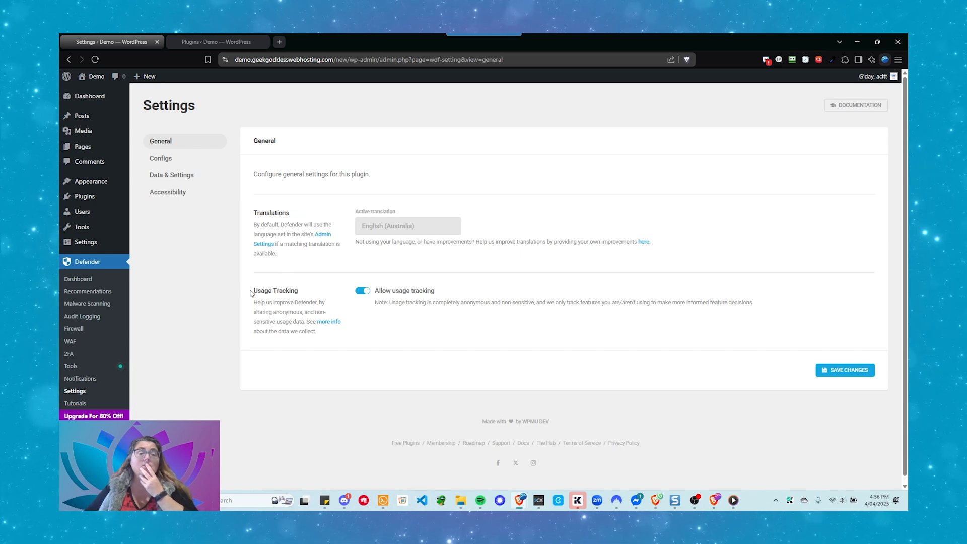
left_click(378, 290)
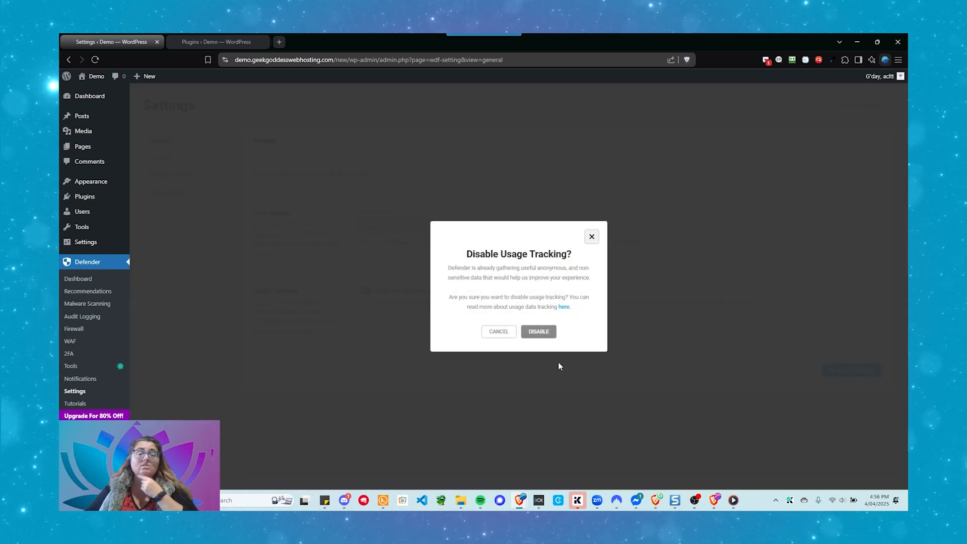
left_click(550, 331)
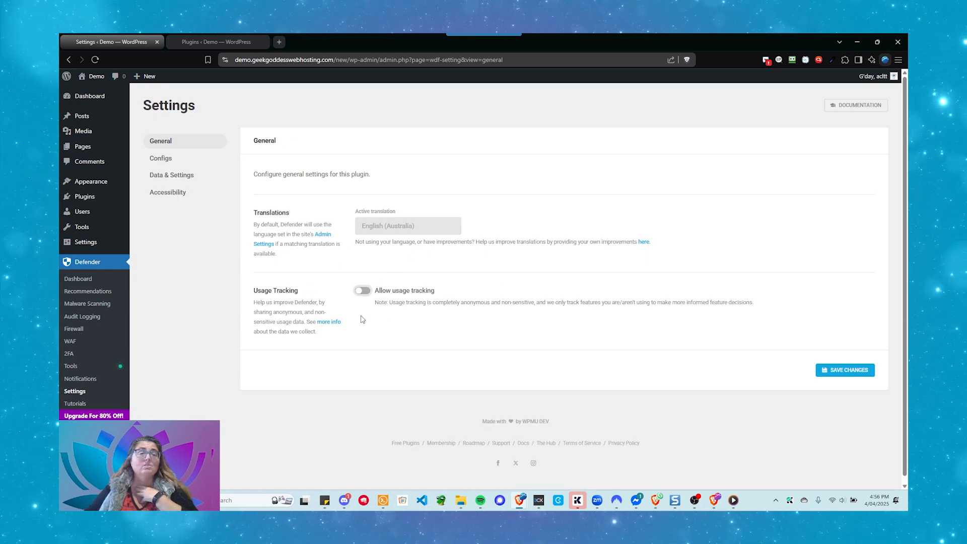
left_click(160, 158)
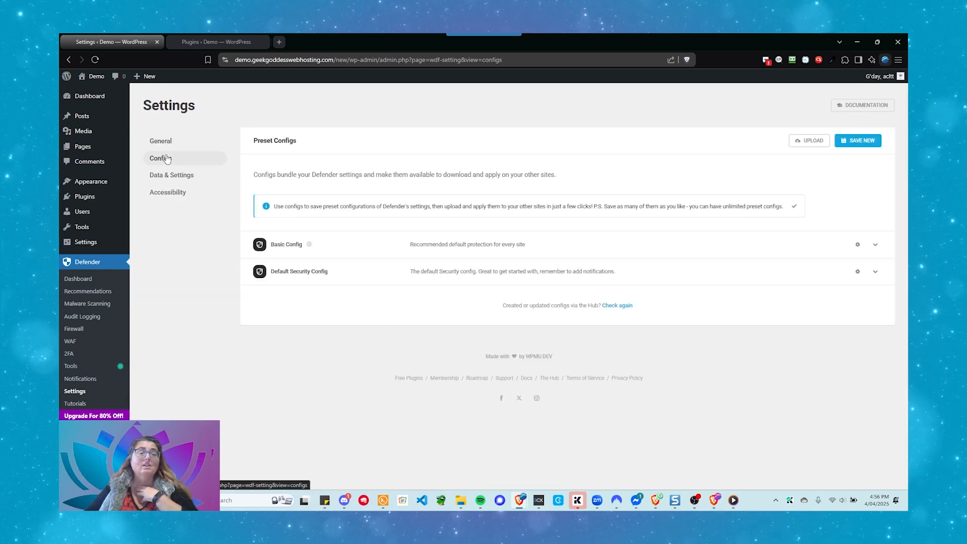
left_click(176, 183)
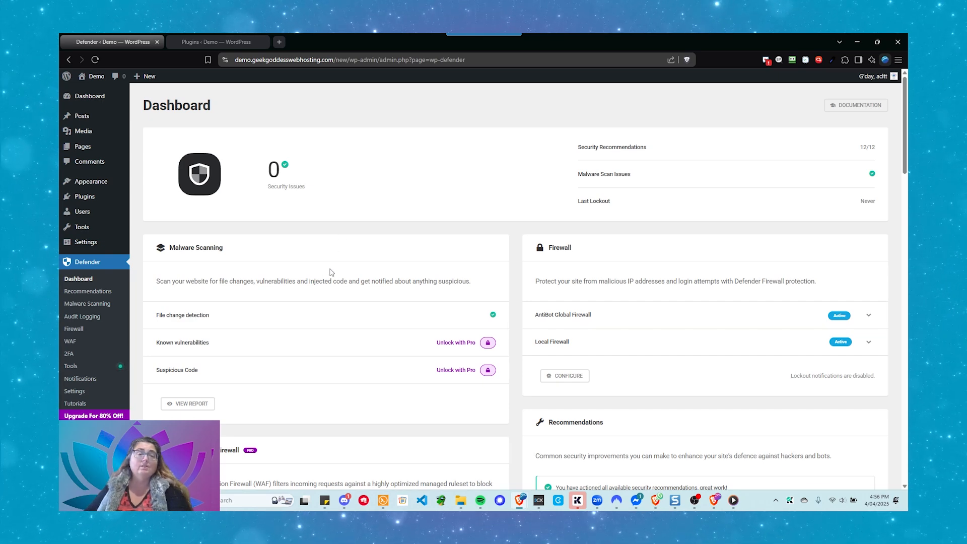
Examine the free Defender dashboard, including its malware scanning, blocklist monitor, tools and two-factor authentication sections.
scroll(332, 272, "down", 2)
scroll(333, 277, "up", 2)
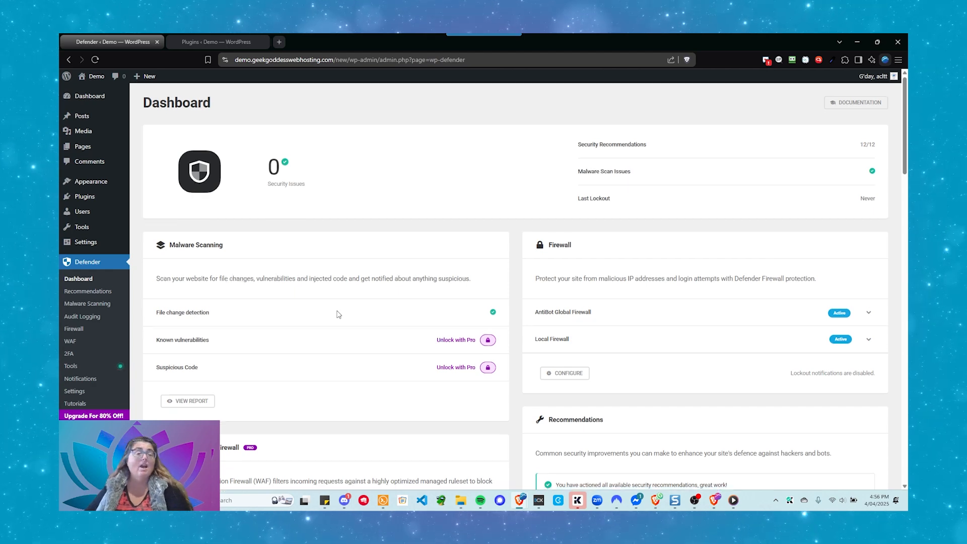
scroll(338, 314, "down", 8)
scroll(337, 311, "down", 3)
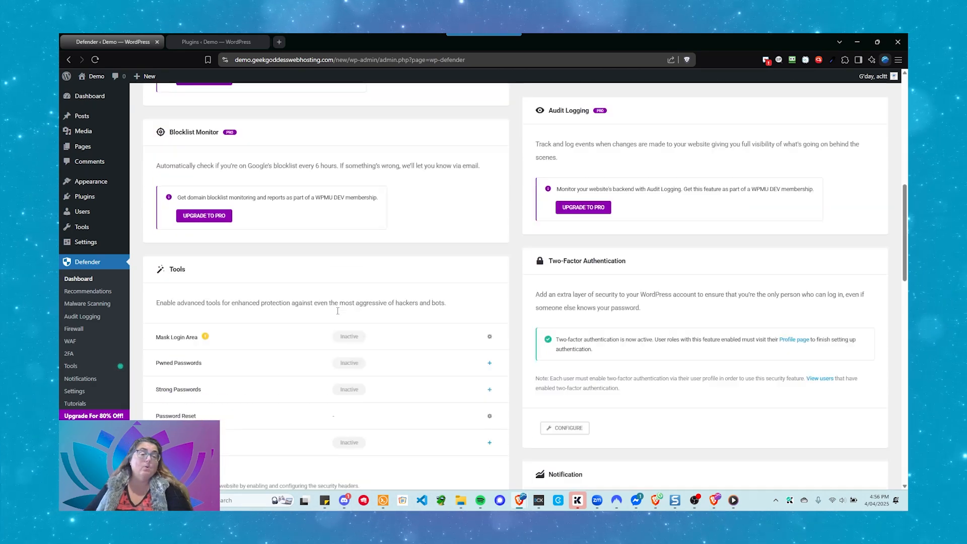
scroll(338, 315, "up", 10)
scroll(338, 315, "up", 1)
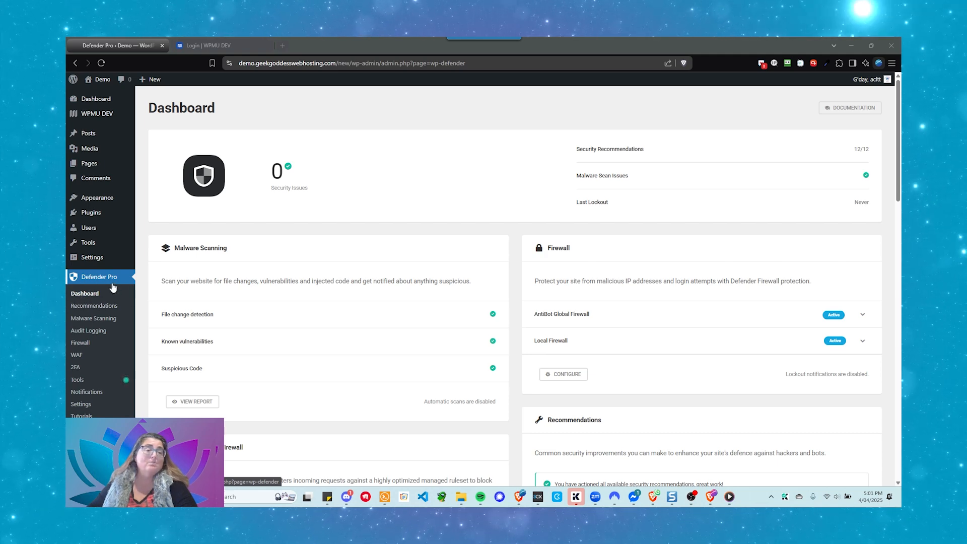
Look through the Defender Pro dashboard's scanning, firewall, blocklist monitor, audit logging and tools sections.
scroll(528, 233, "down", 3)
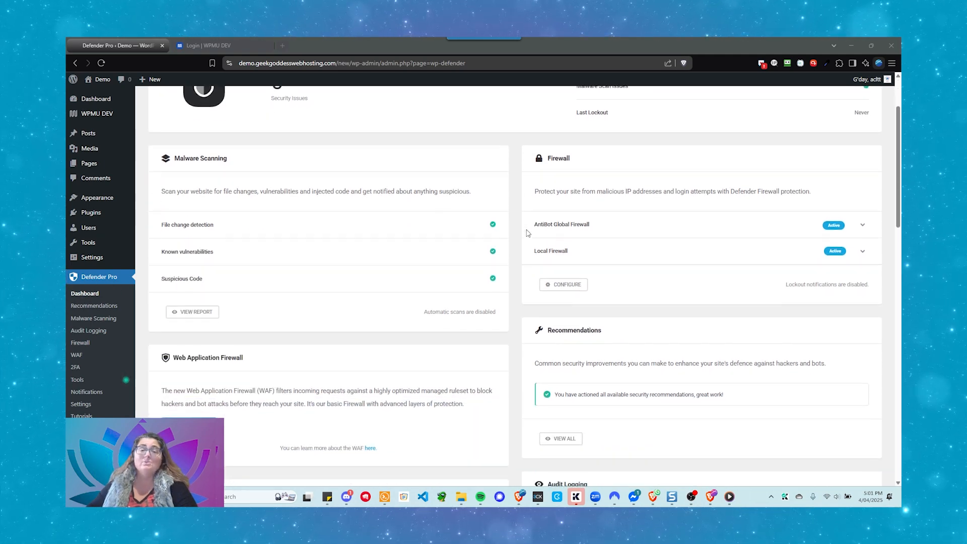
scroll(527, 233, "down", 9)
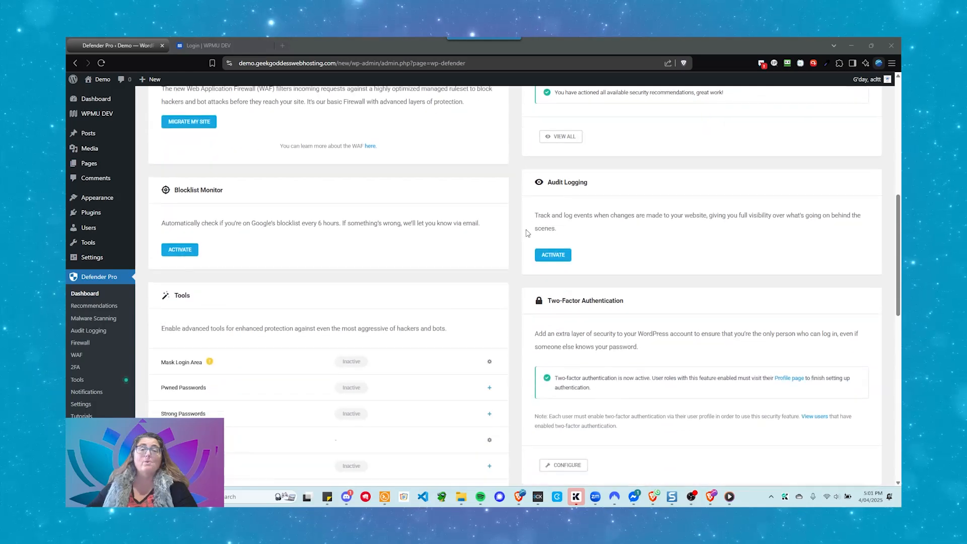
scroll(527, 233, "down", 4)
scroll(527, 235, "up", 9)
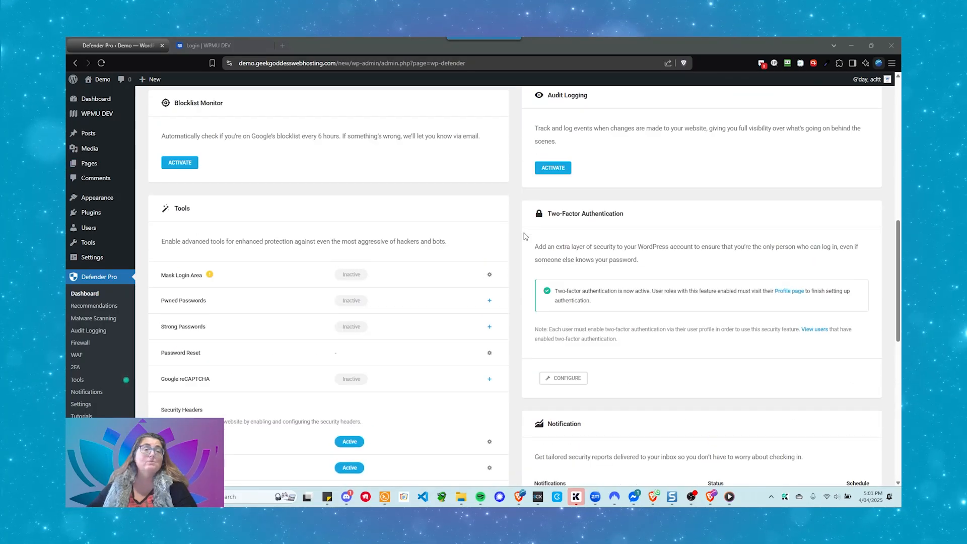
scroll(526, 236, "up", 7)
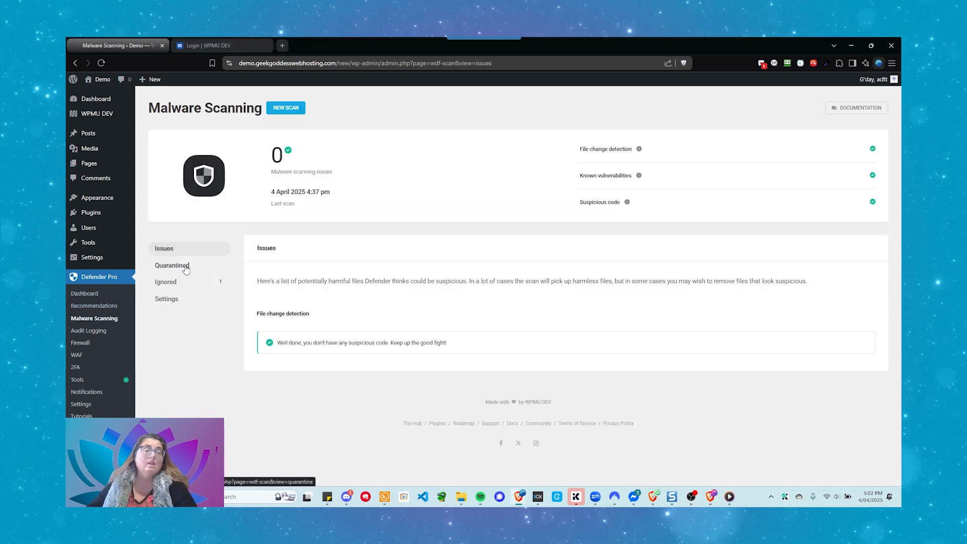
Open Malware Scanning's Quarantined list and examine the Known vulnerabilities and Suspicious code checks.
left_click(171, 267)
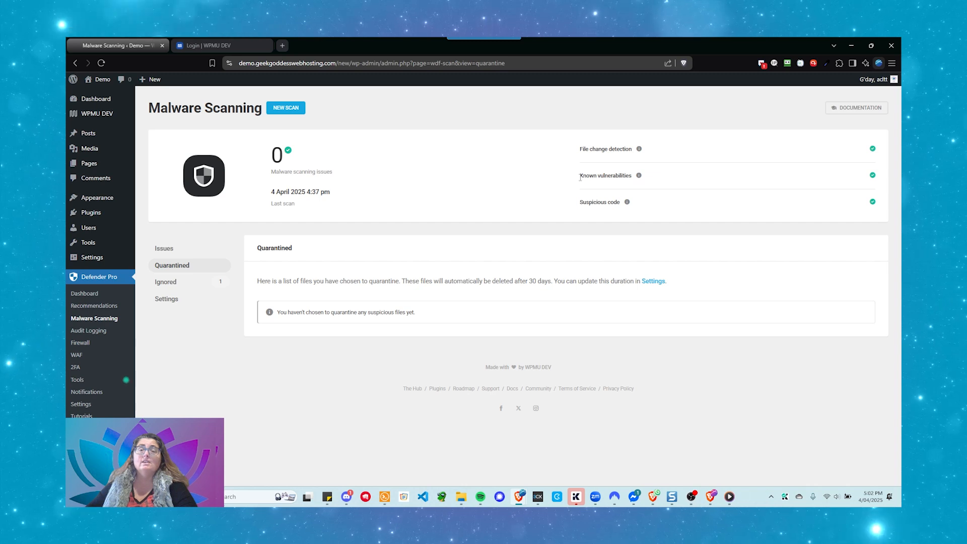
left_click_drag(583, 176, 633, 176)
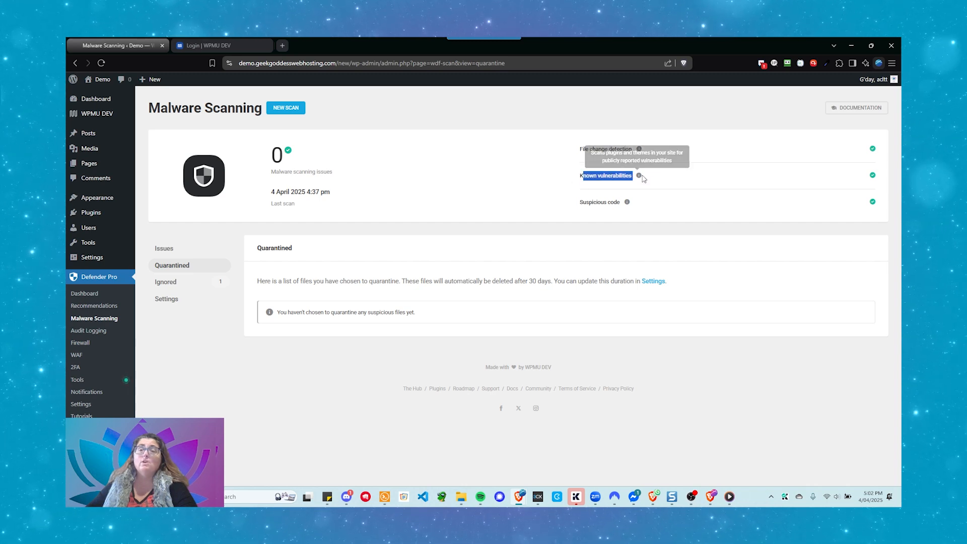
left_click_drag(580, 201, 623, 203)
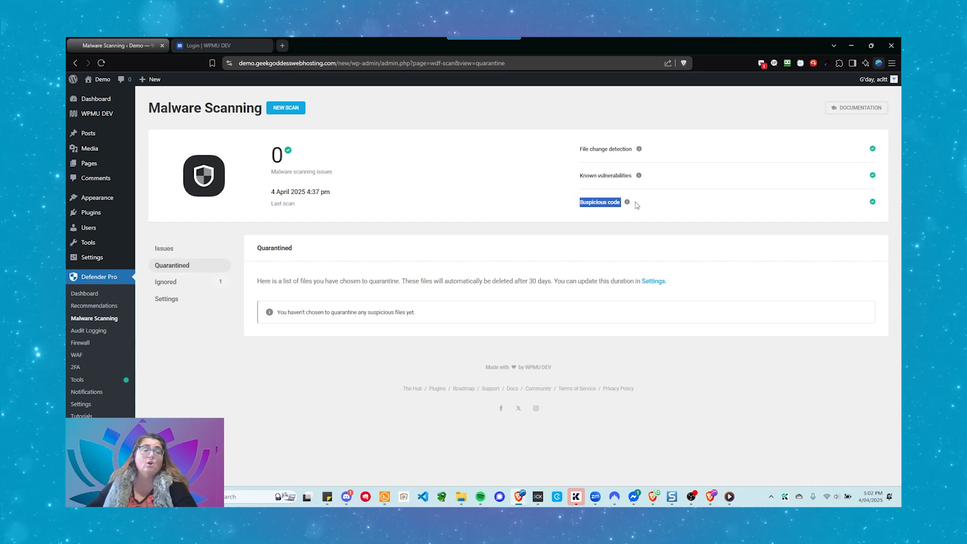
left_click(637, 205)
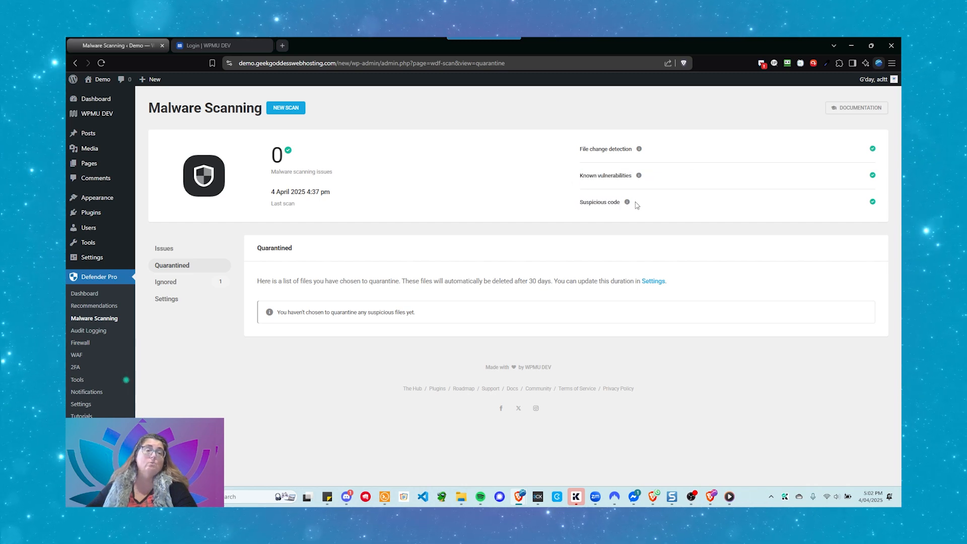
Return to the Defender Pro dashboard and examine the Malware Scanning and Web Application Firewall sections.
left_click(89, 297)
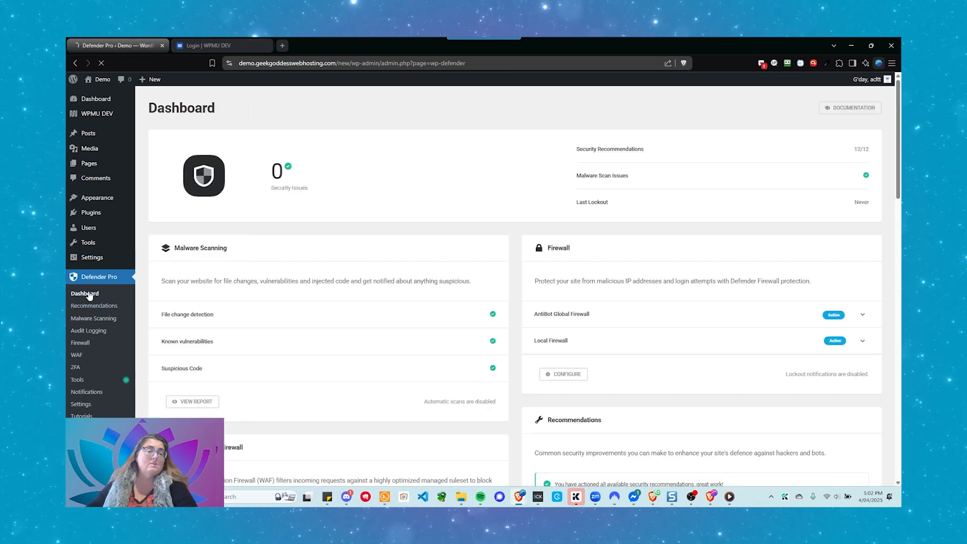
scroll(504, 197, "down", 1)
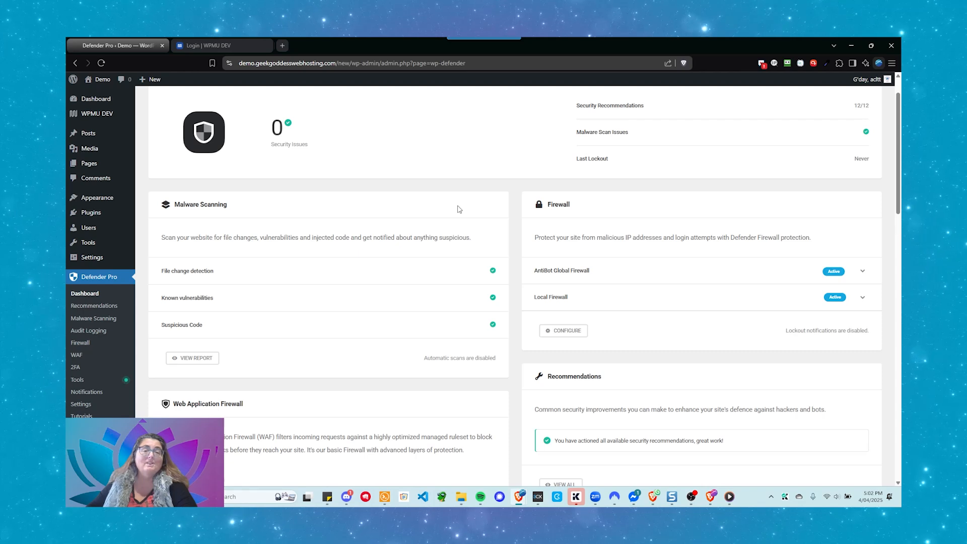
scroll(460, 209, "down", 1)
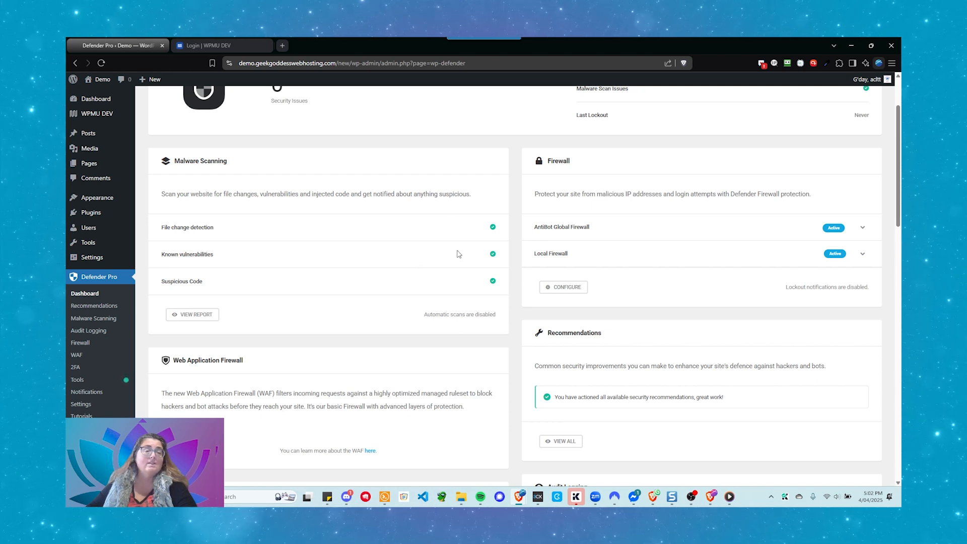
scroll(459, 253, "up", 2)
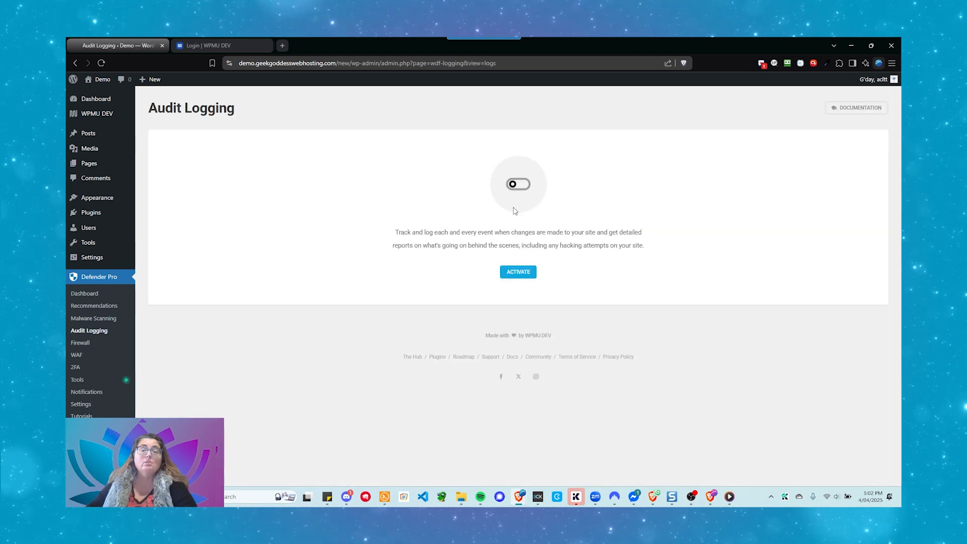
Activate Audit Logging and review the event log storage duration options in its settings, keeping 6 months.
left_click(519, 276)
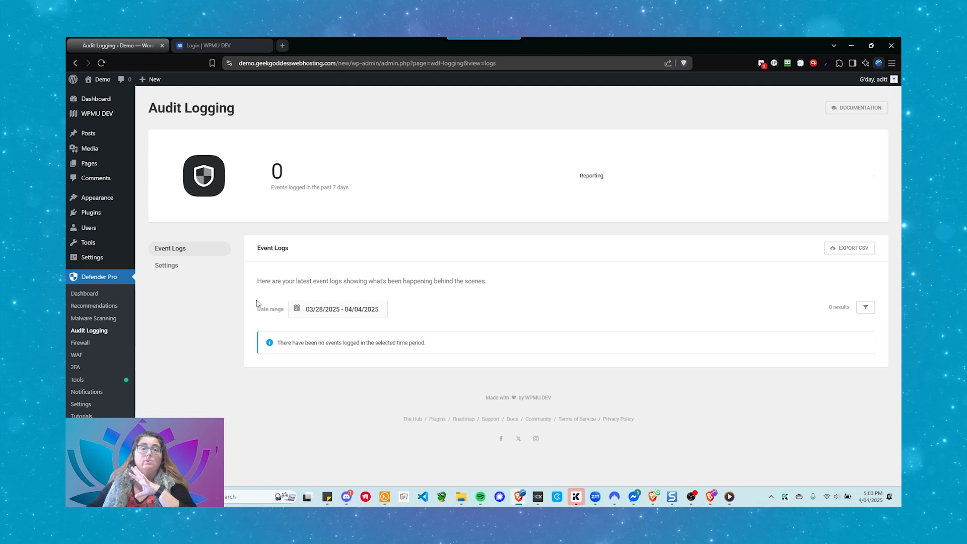
left_click(171, 267)
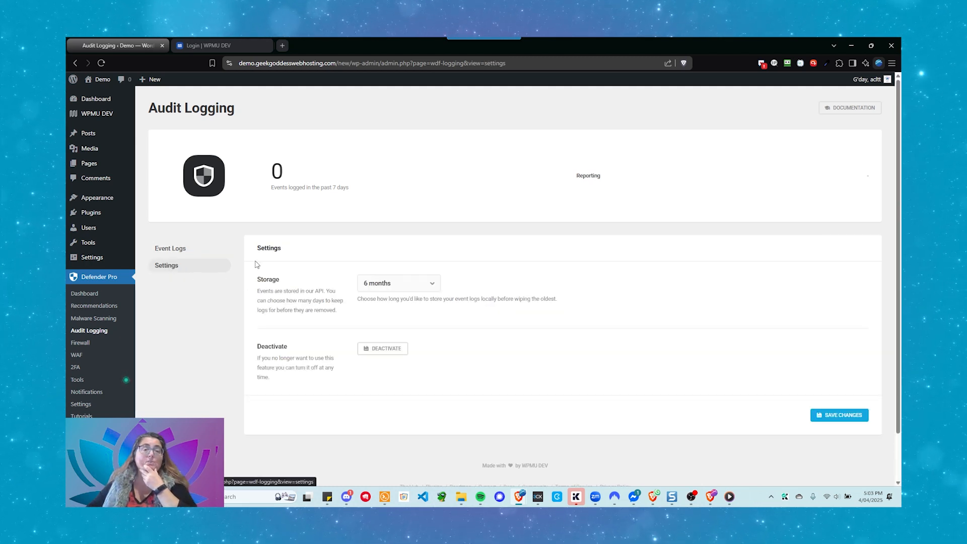
left_click(413, 286)
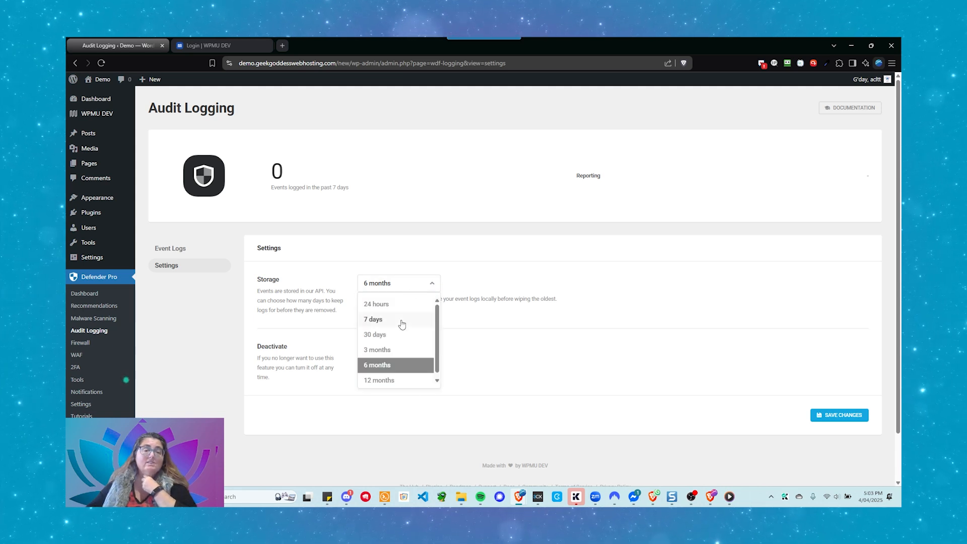
left_click(406, 283)
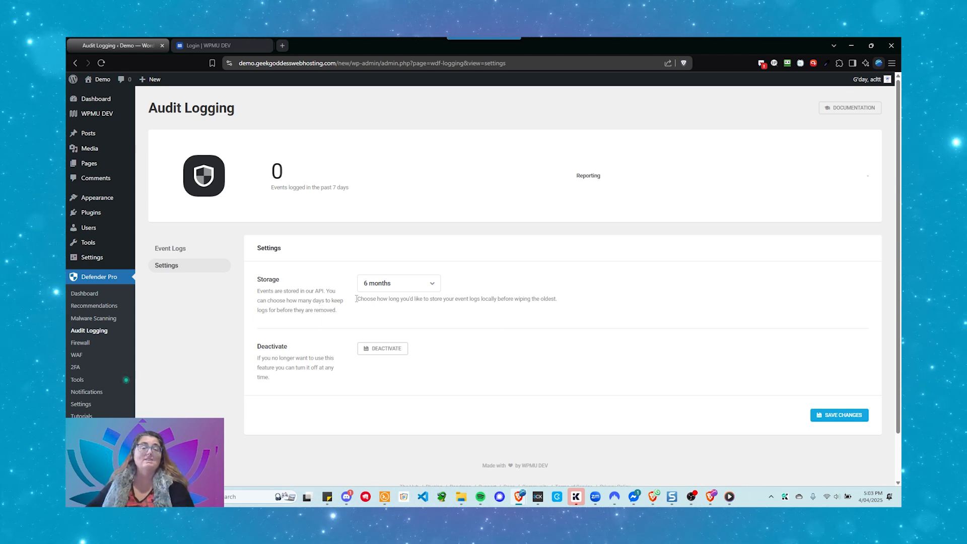
Show the audit event logs, and install and activate the Gutenberg plugin from the Plugins page in a separate tab.
left_click(171, 250)
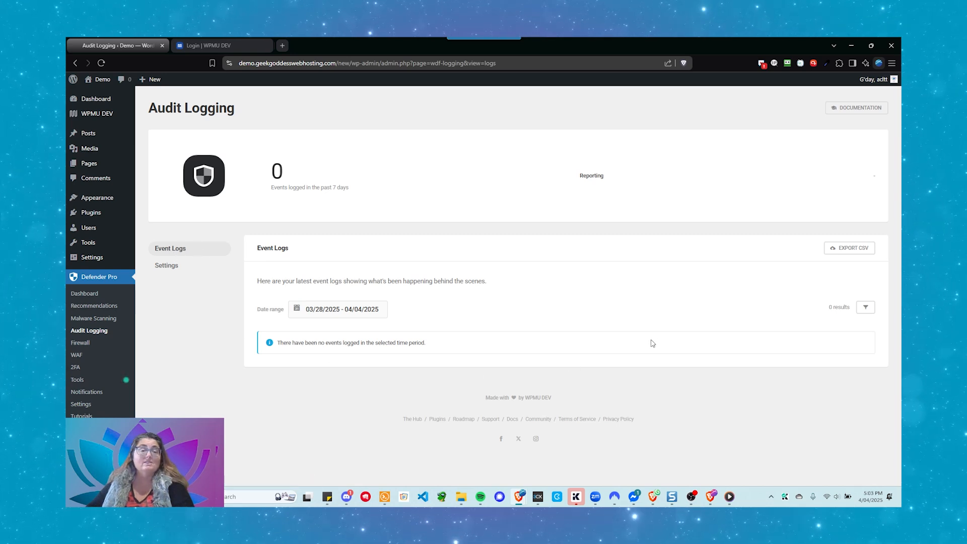
right_click(91, 215)
left_click(123, 217)
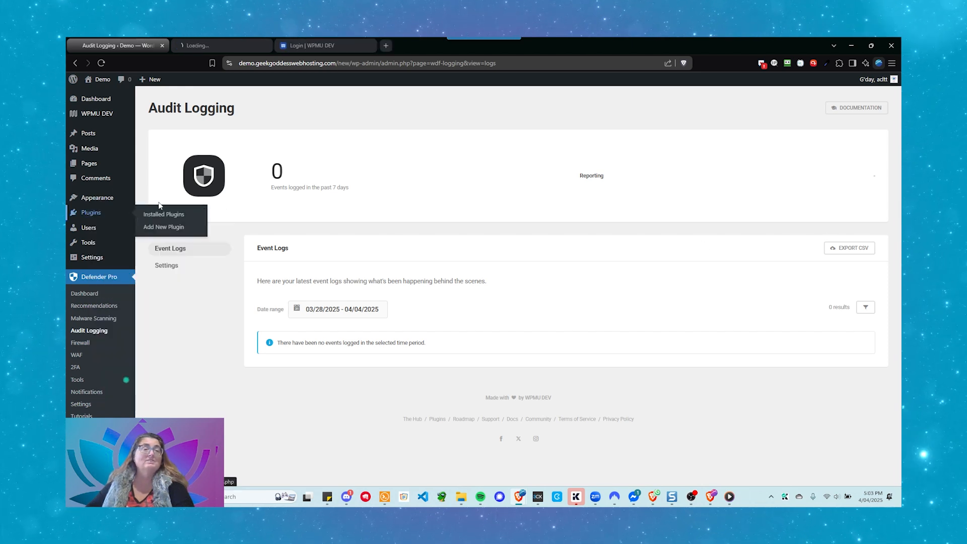
left_click(216, 45)
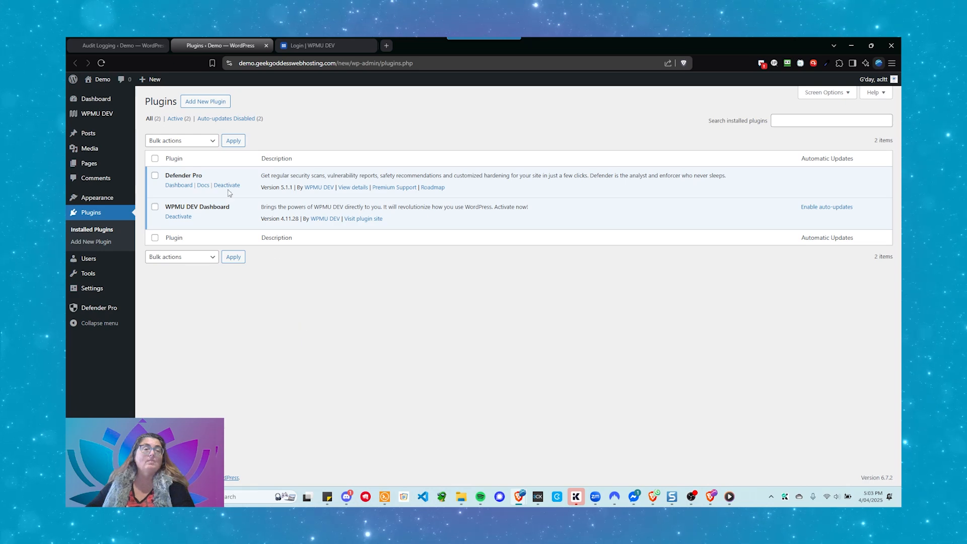
left_click(197, 108)
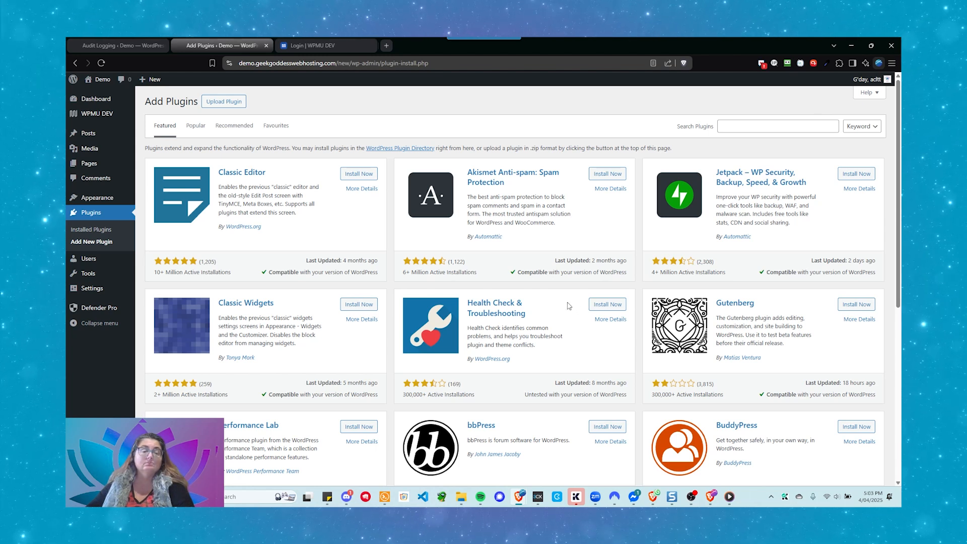
left_click(857, 305)
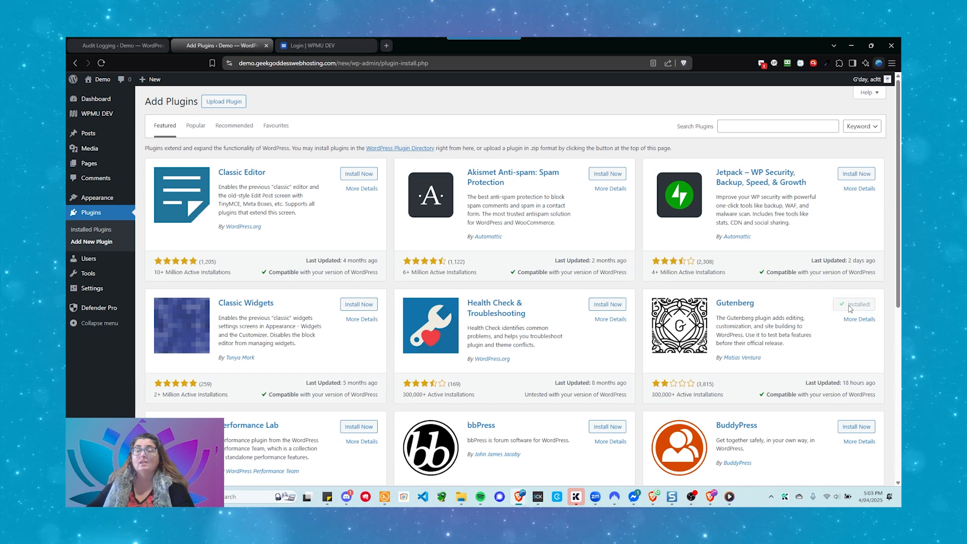
left_click(850, 306)
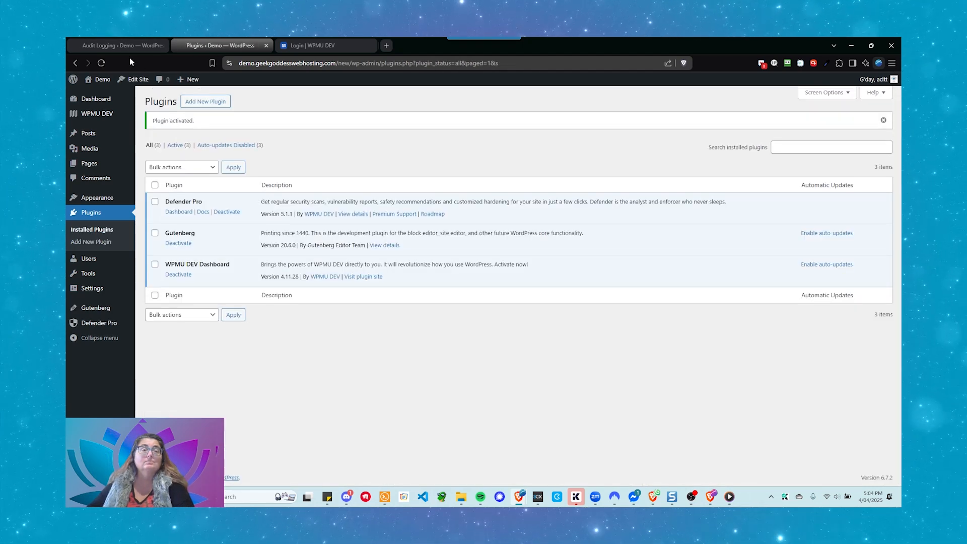
Return to Audit Logging, reload the event logs and examine the entries for the Gutenberg plugin.
left_click(116, 45)
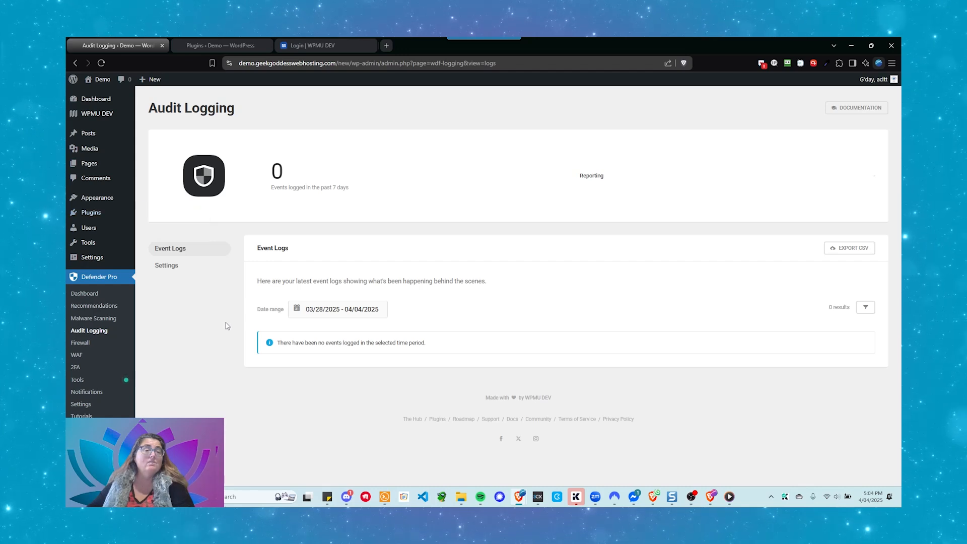
key("F5")
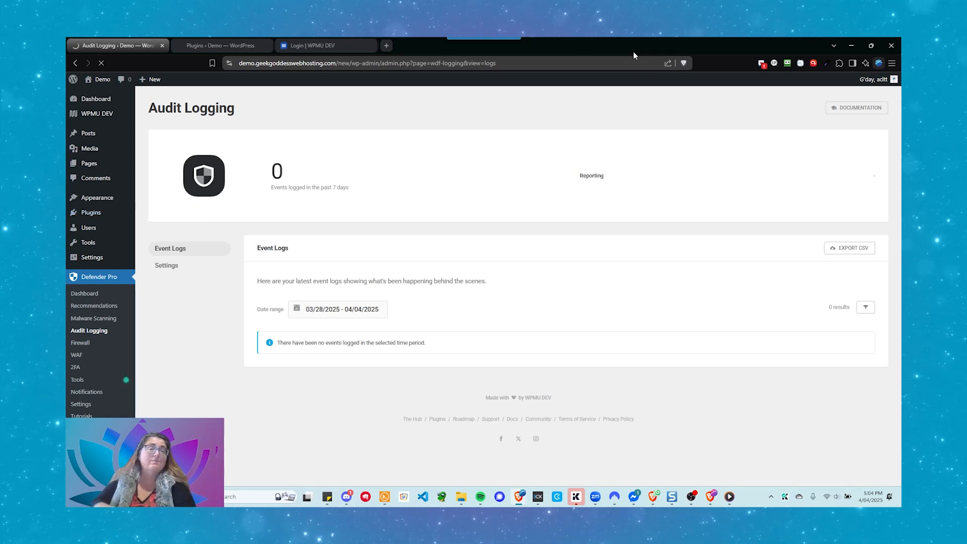
scroll(423, 318, "down", 2)
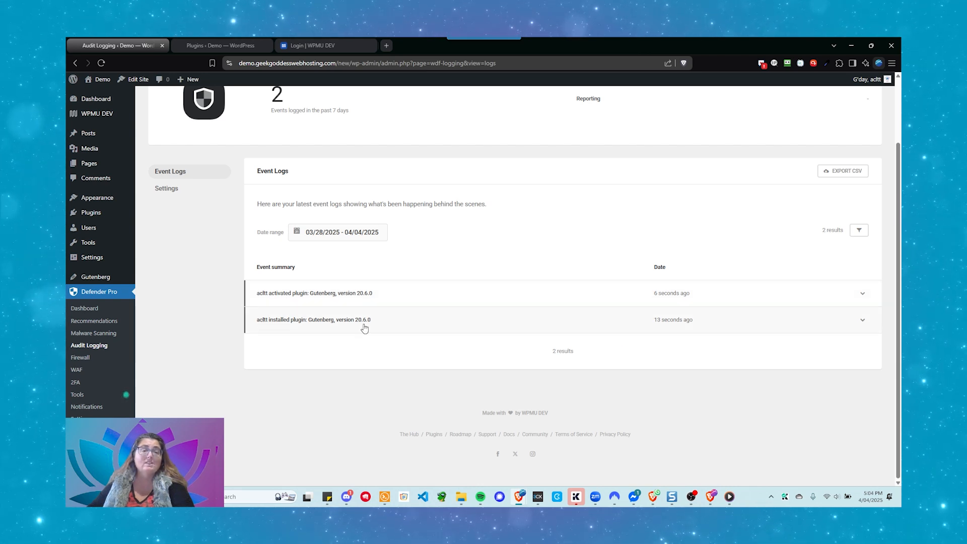
scroll(484, 300, "up", 2)
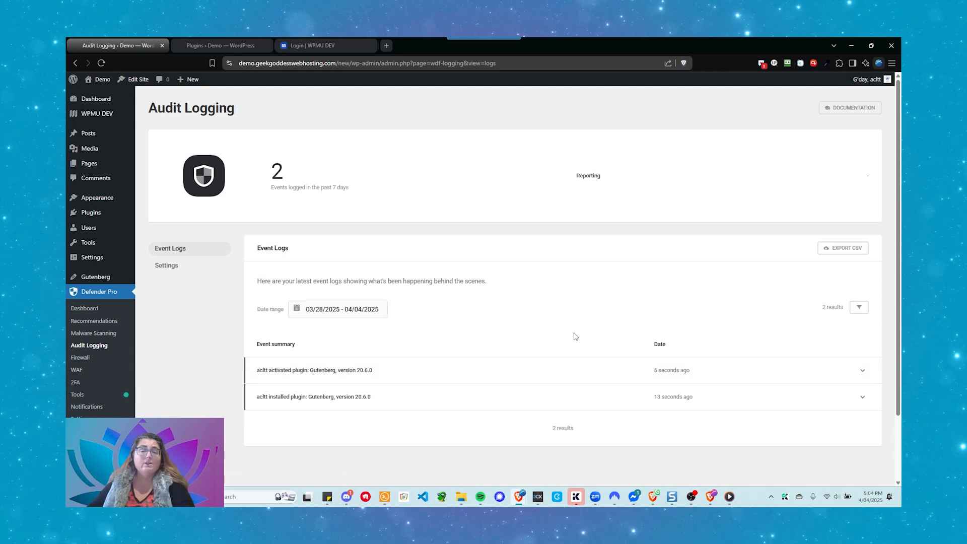
Open the event log filters and examine the date range calendar, username and IP address options.
left_click(858, 309)
scroll(546, 320, "down", 2)
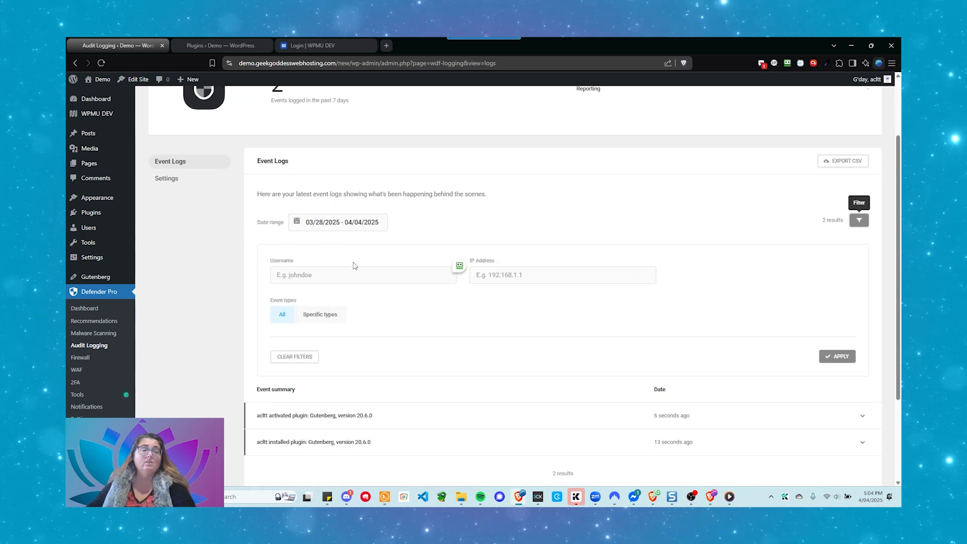
left_click(332, 223)
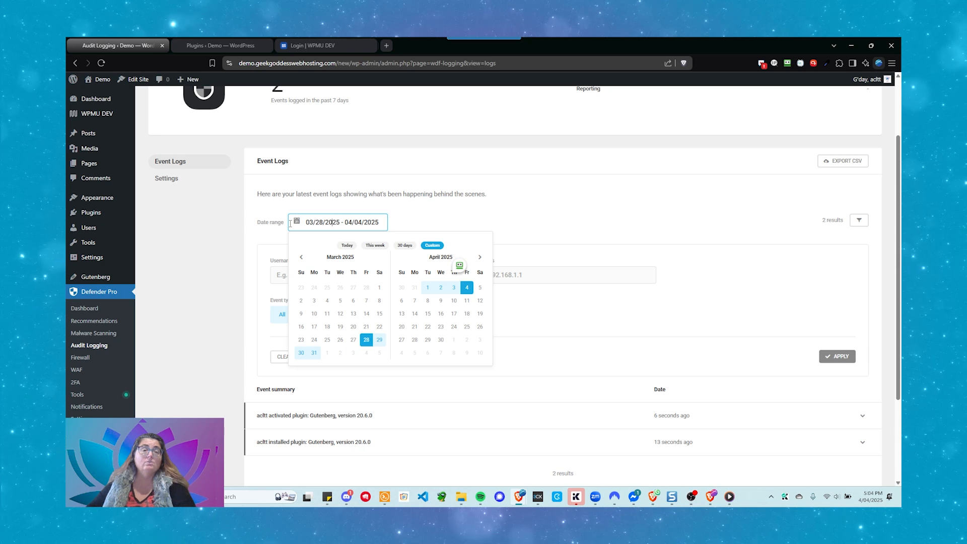
left_click(424, 224)
left_click(326, 273)
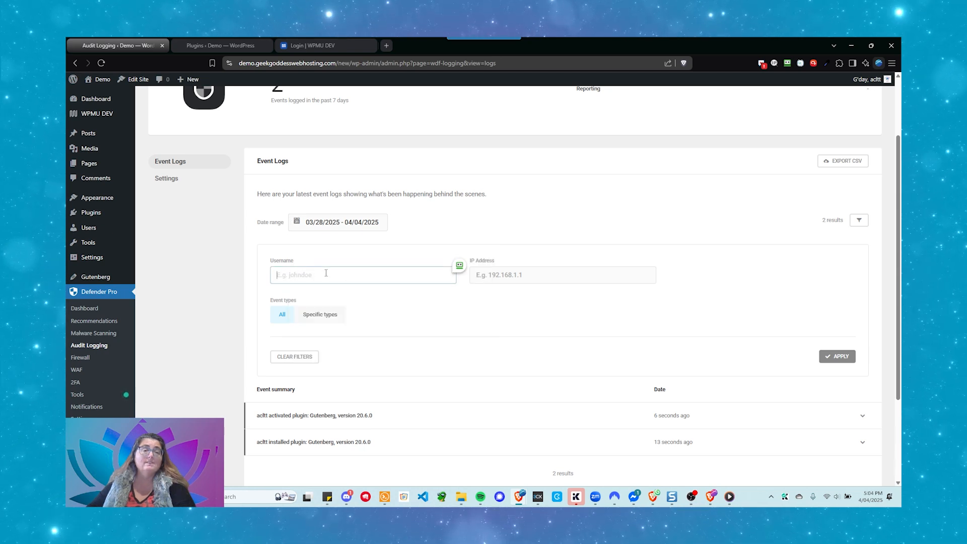
key("Tab")
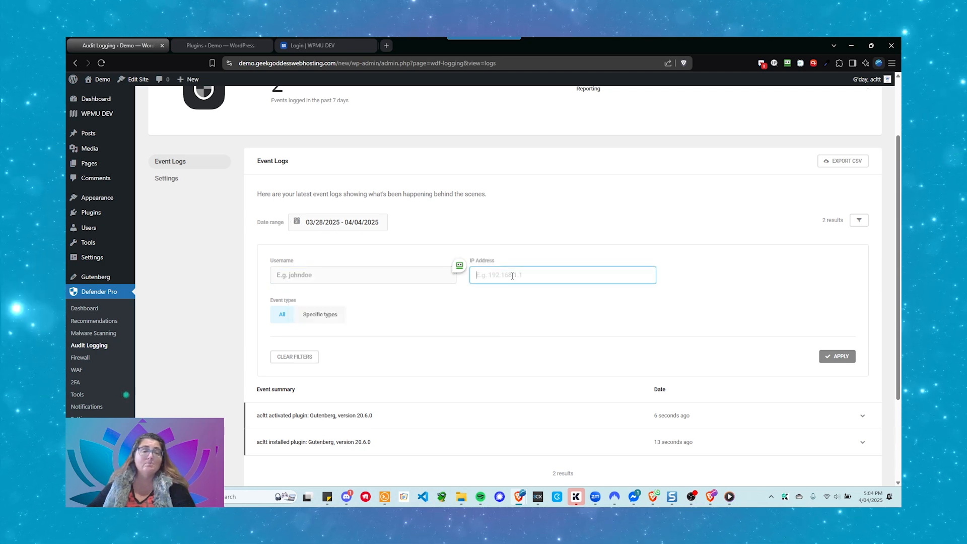
Show the filter's specific event types, review them alongside the logged events, and close the filter options.
scroll(302, 322, "down", 2)
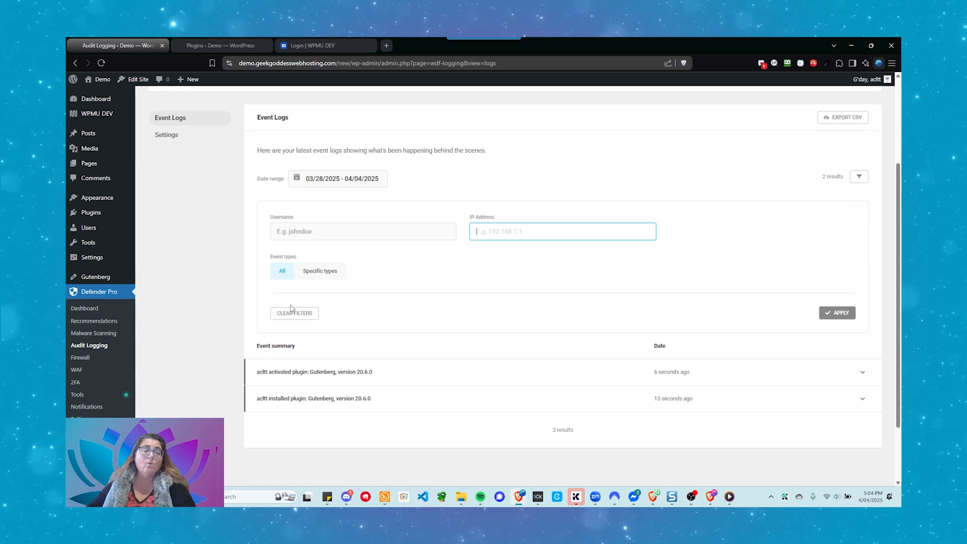
left_click(334, 276)
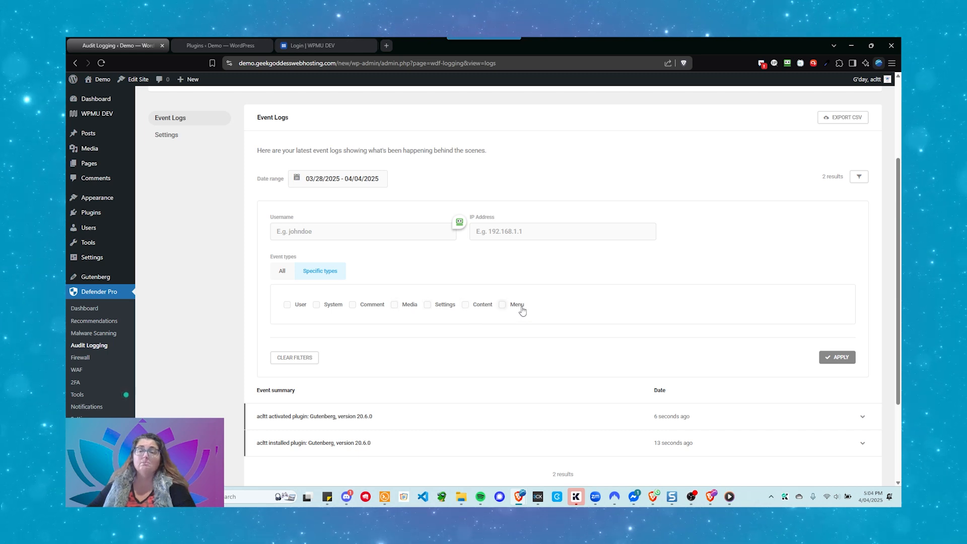
scroll(523, 310, "up", 2)
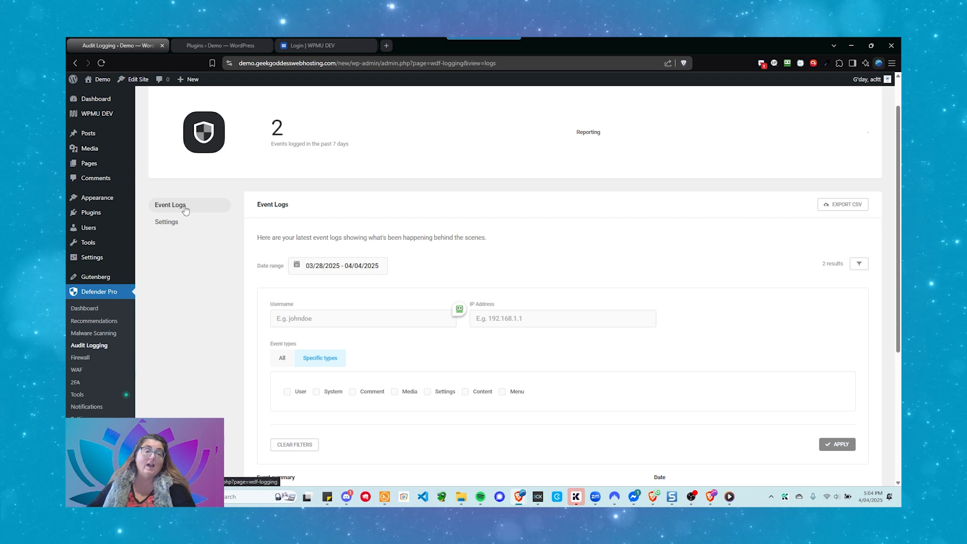
scroll(573, 286, "down", 1)
scroll(580, 289, "down", 4)
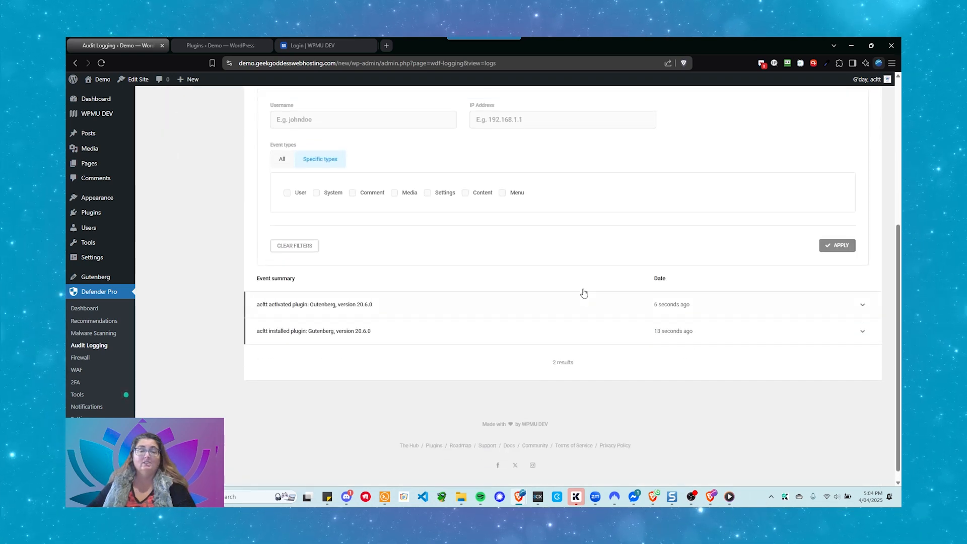
scroll(583, 291, "up", 6)
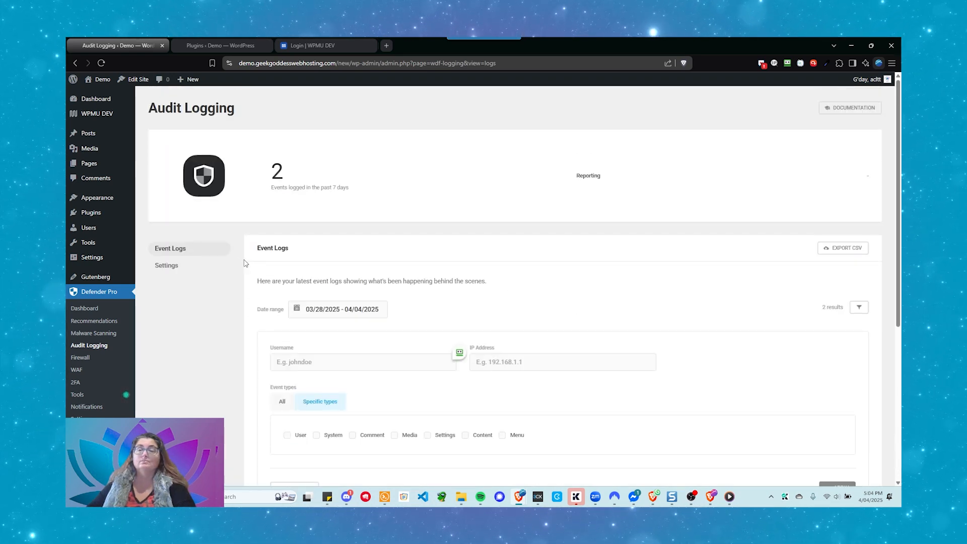
left_click(859, 307)
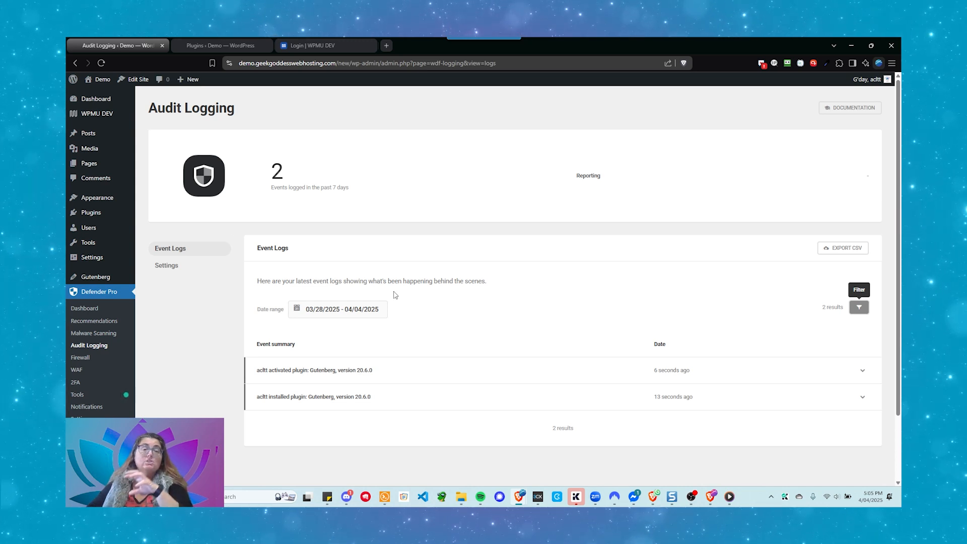
Open the Firewall and examine the AntiBot overview and the Local Blocklist's IP address, active lockout and location settings.
left_click(87, 361)
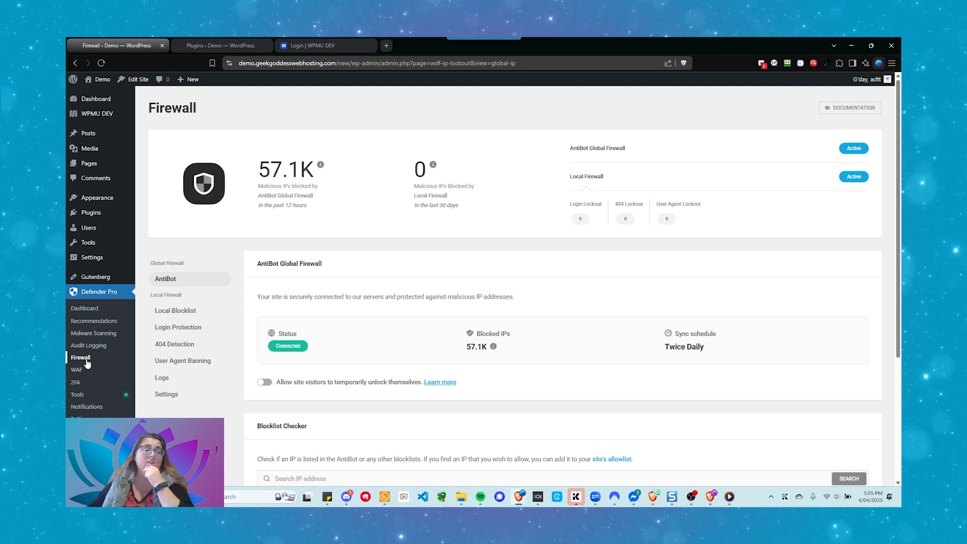
scroll(328, 288, "down", 1)
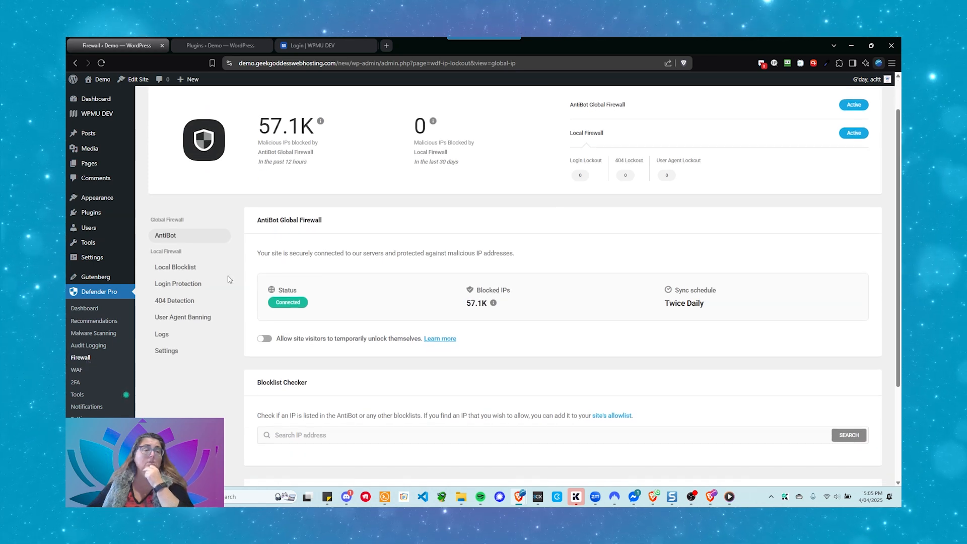
left_click(184, 287)
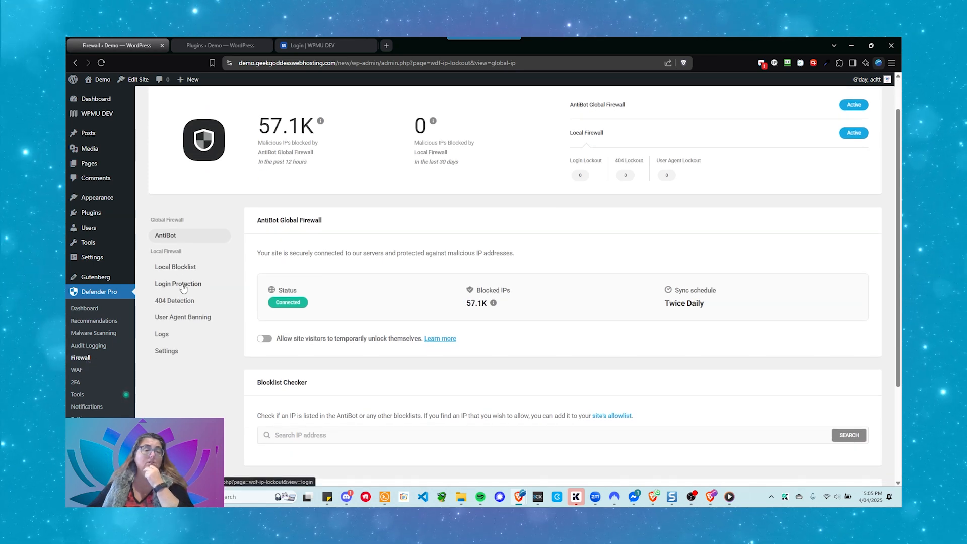
left_click(185, 271)
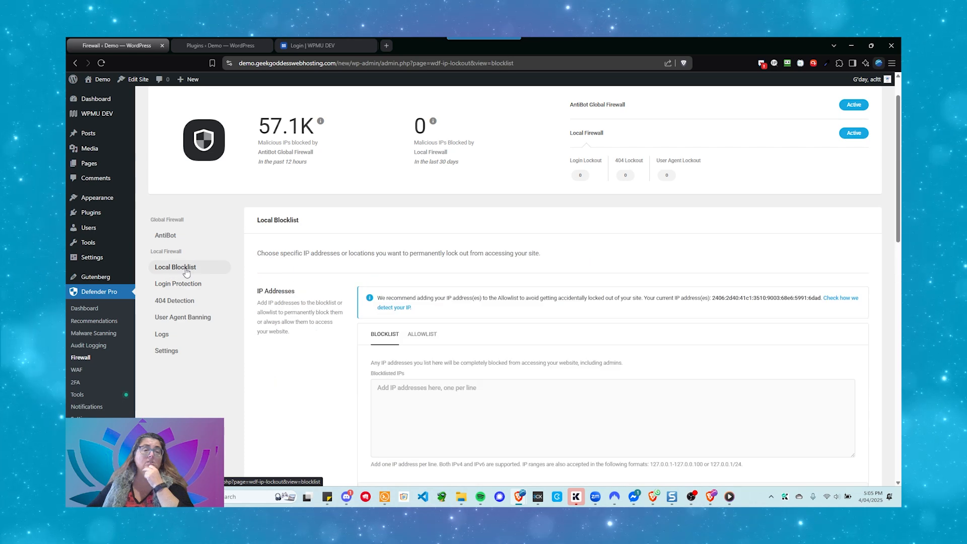
scroll(356, 279, "down", 6)
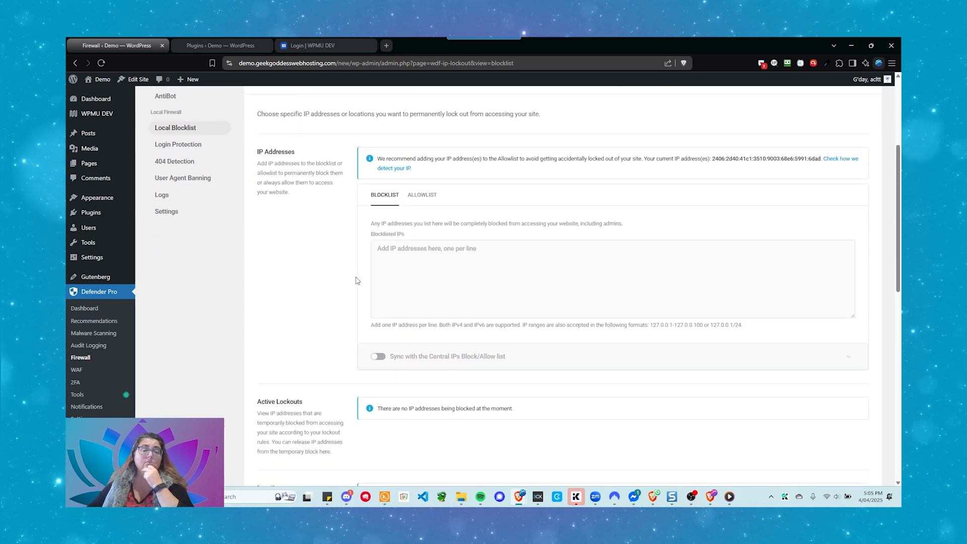
scroll(356, 280, "down", 1)
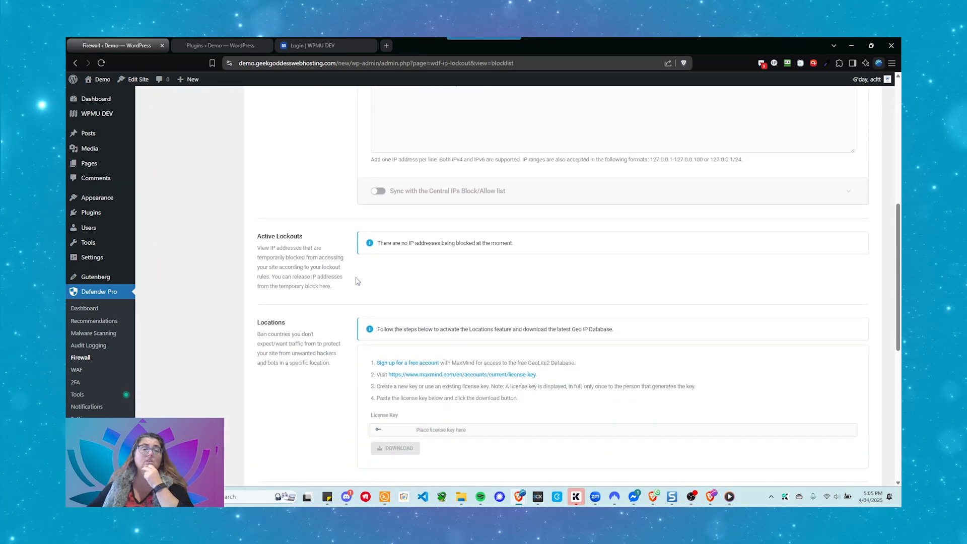
scroll(356, 280, "up", 6)
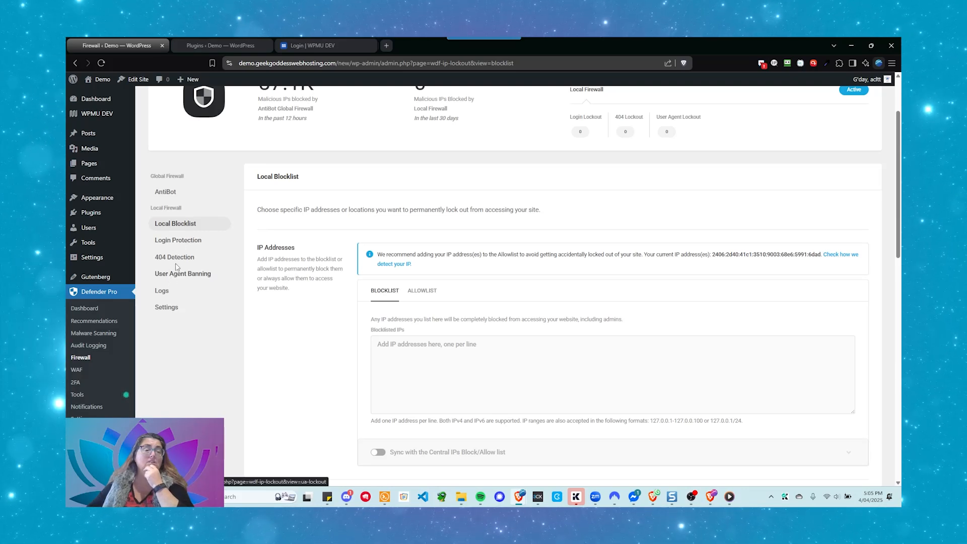
Examine the firewall's 404 Detection settings for threshold, ban duration, message, file blocklist and logged-in user exclusions.
left_click(176, 257)
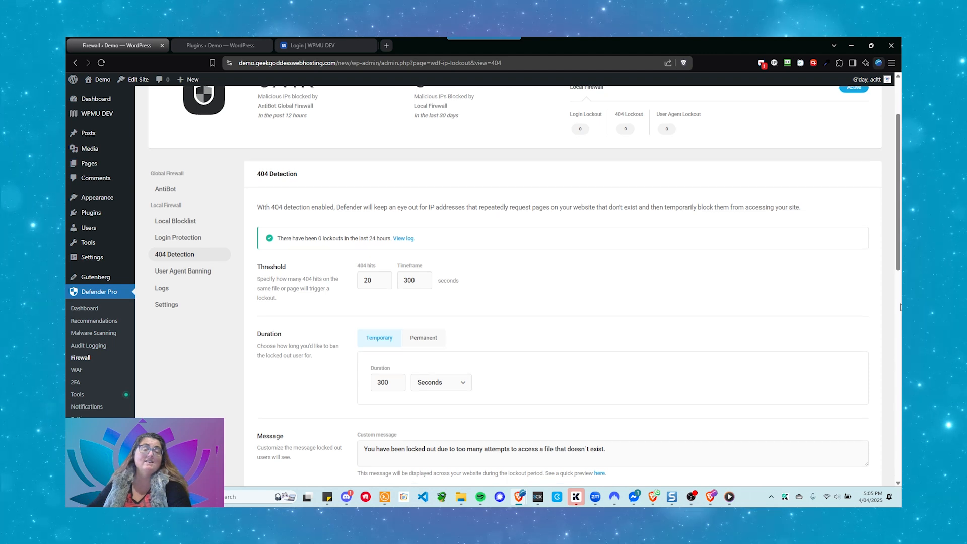
scroll(302, 307, "down", 1)
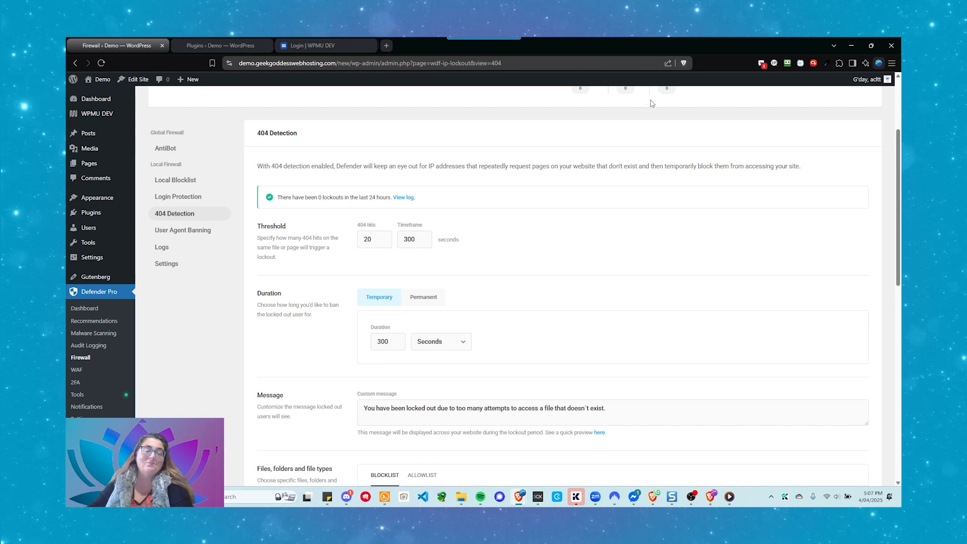
scroll(651, 107, "down", 1)
scroll(467, 237, "down", 5)
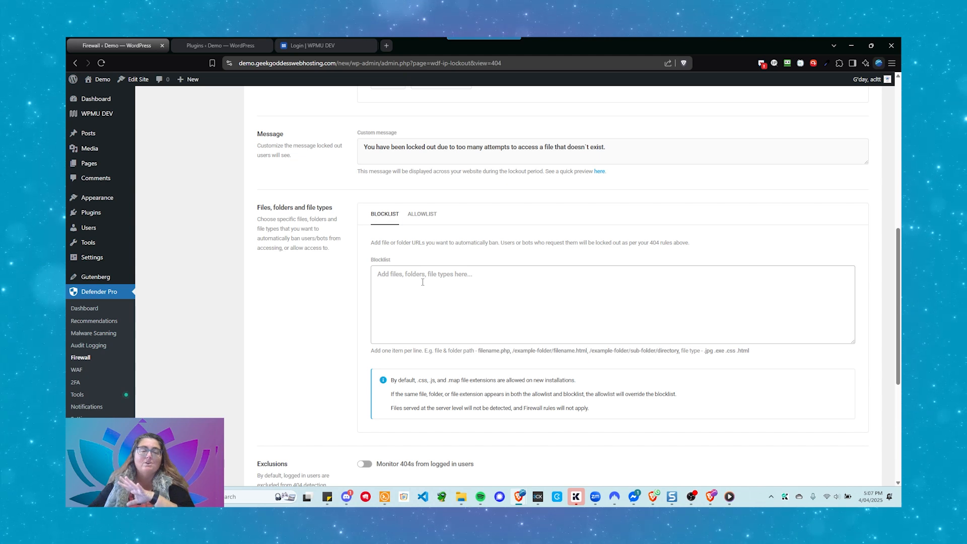
scroll(423, 281, "down", 4)
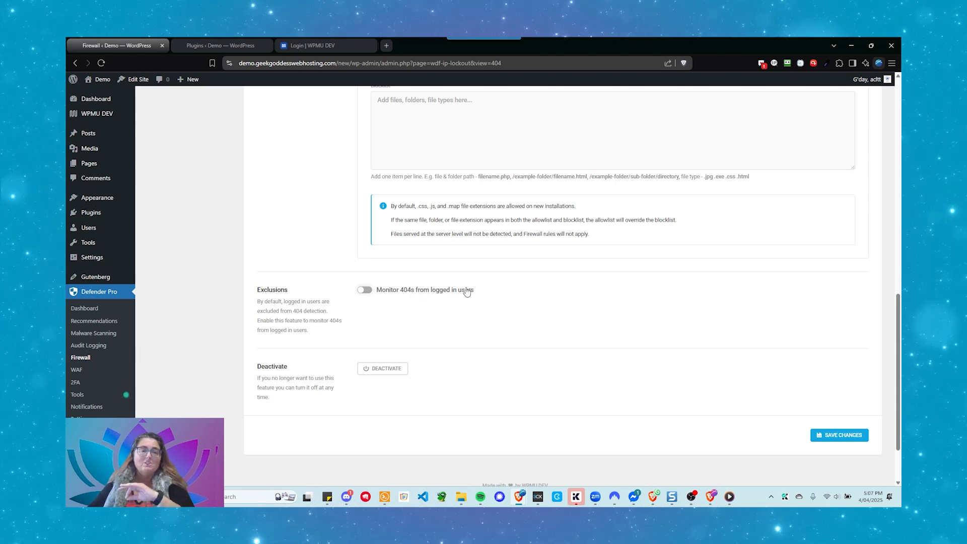
scroll(485, 309, "up", 15)
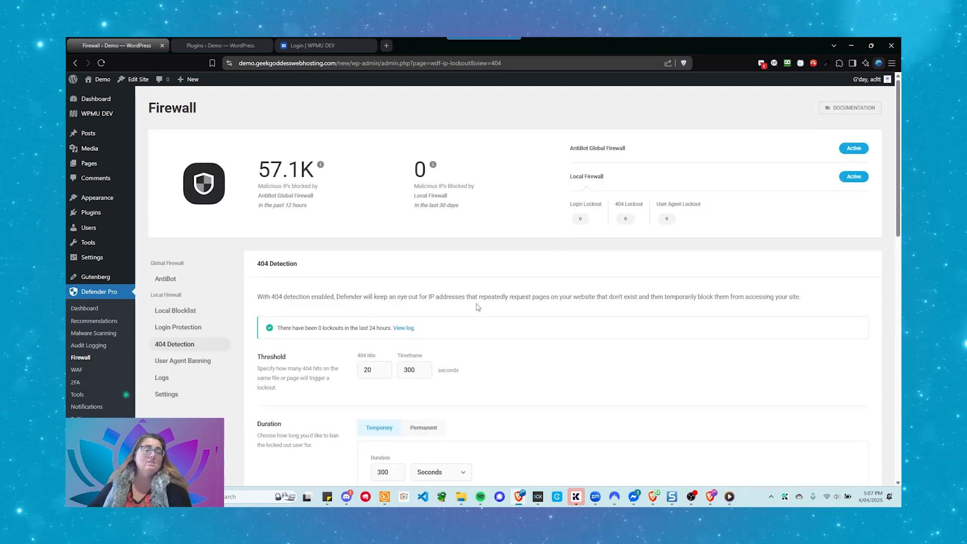
Open the firewall's User Agent Banning settings and examine the bots listed in the user agent blocklist.
scroll(478, 307, "down", 2)
left_click(189, 275)
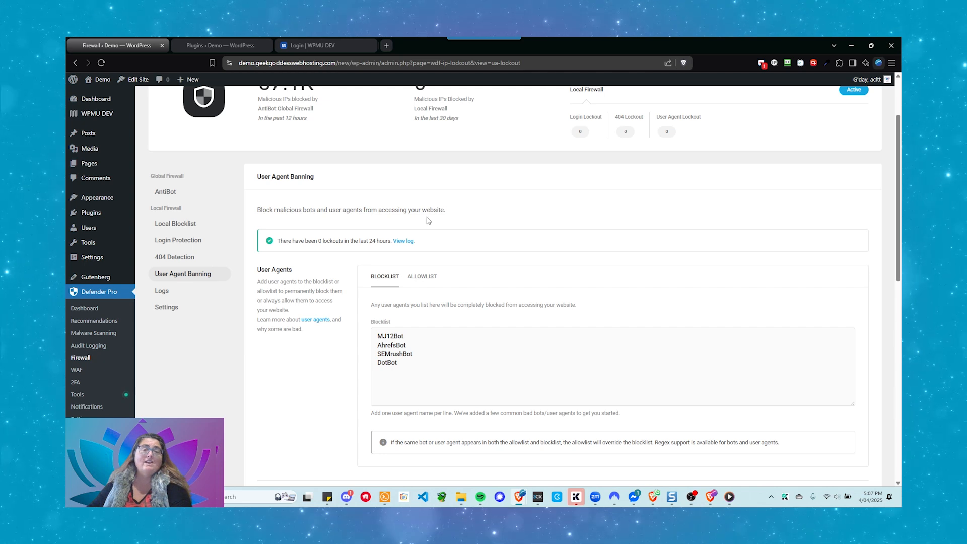
scroll(432, 221, "down", 1)
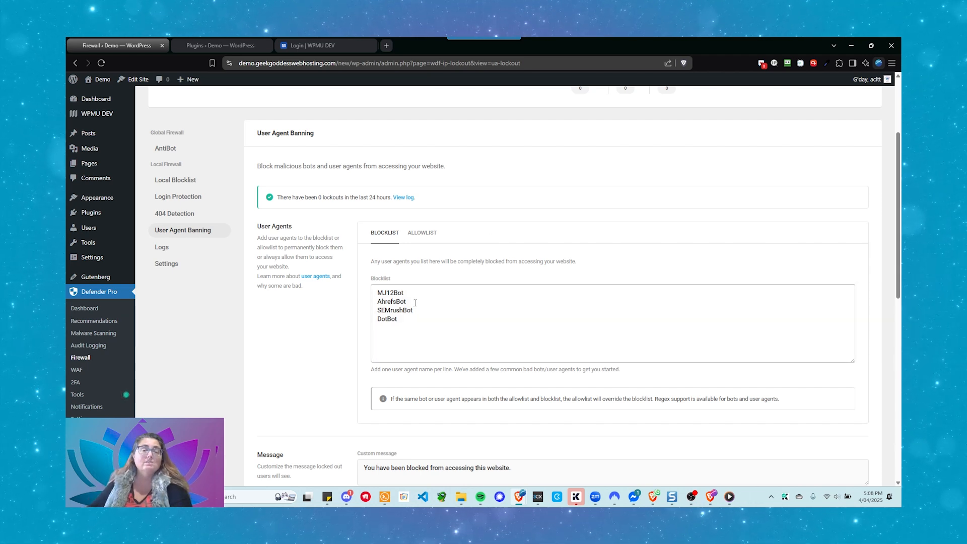
left_click_drag(422, 313, 371, 315)
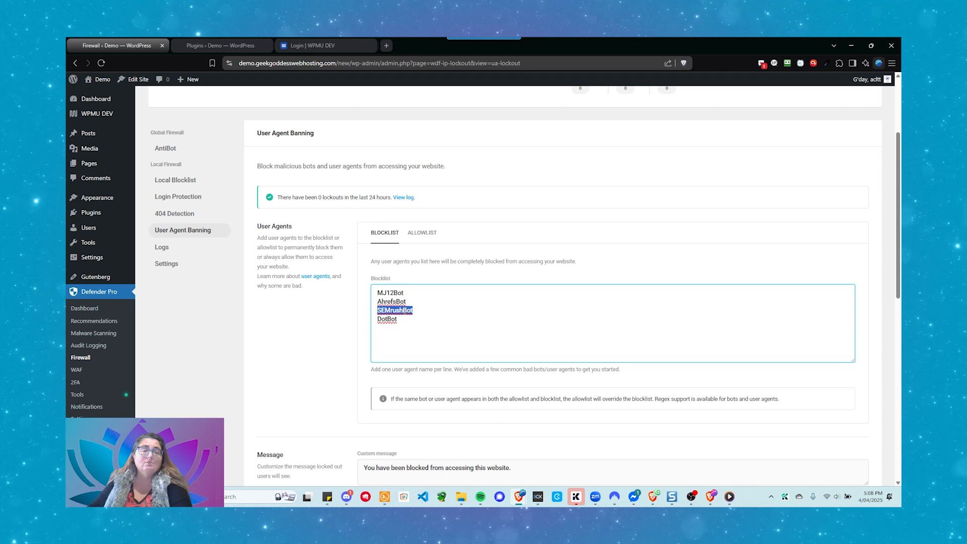
left_click(404, 317)
left_click_drag(403, 320, 378, 288)
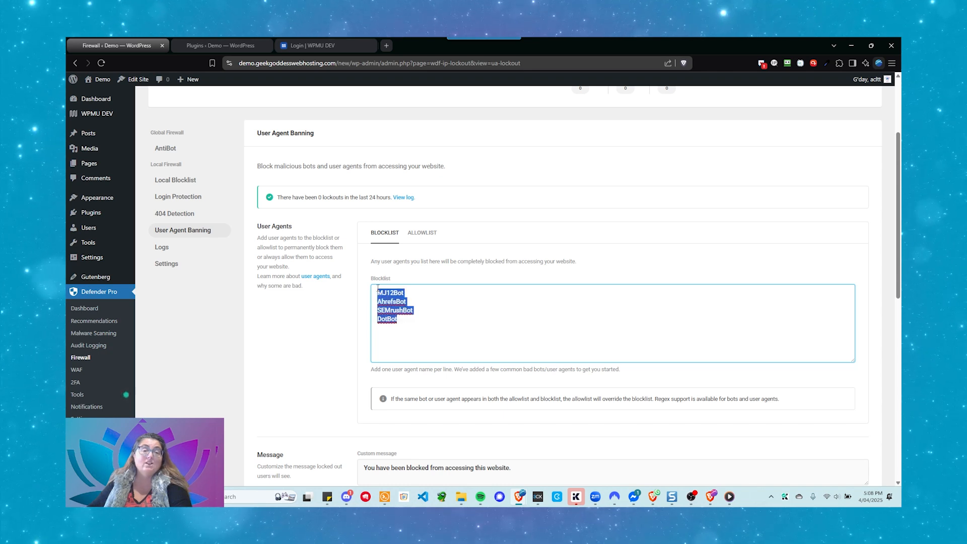
left_click(414, 300)
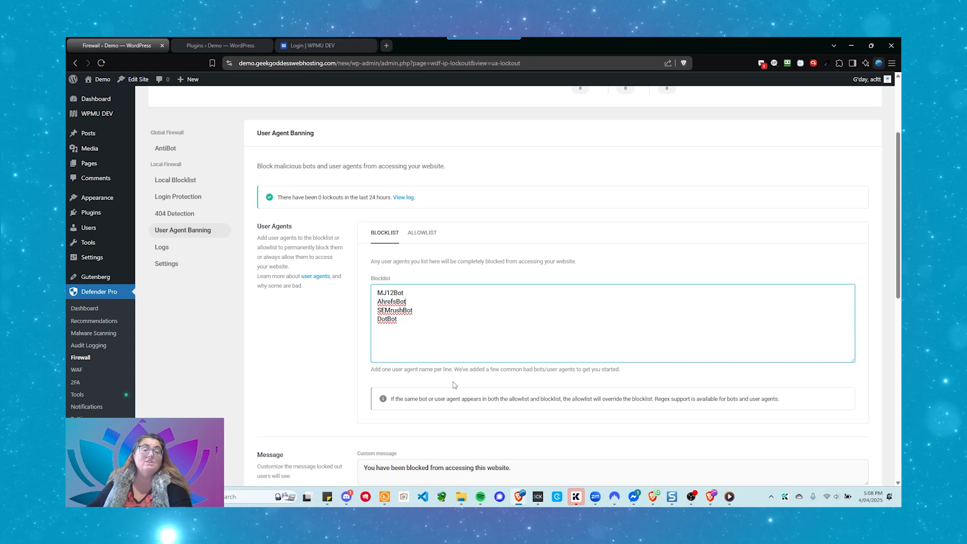
left_click(413, 331)
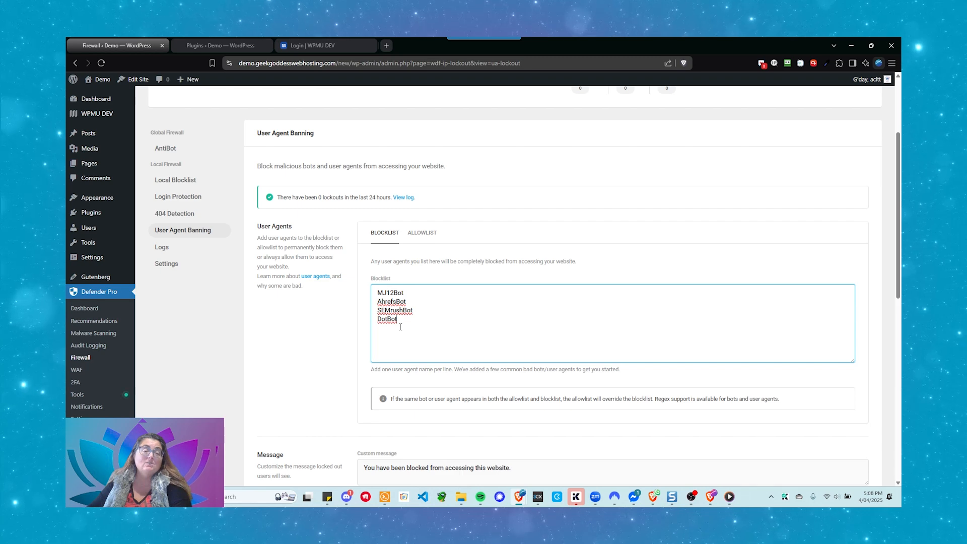
Review the User Agent Banning options for the custom message, empty headers, import, export and deactivation.
scroll(401, 323, "down", 6)
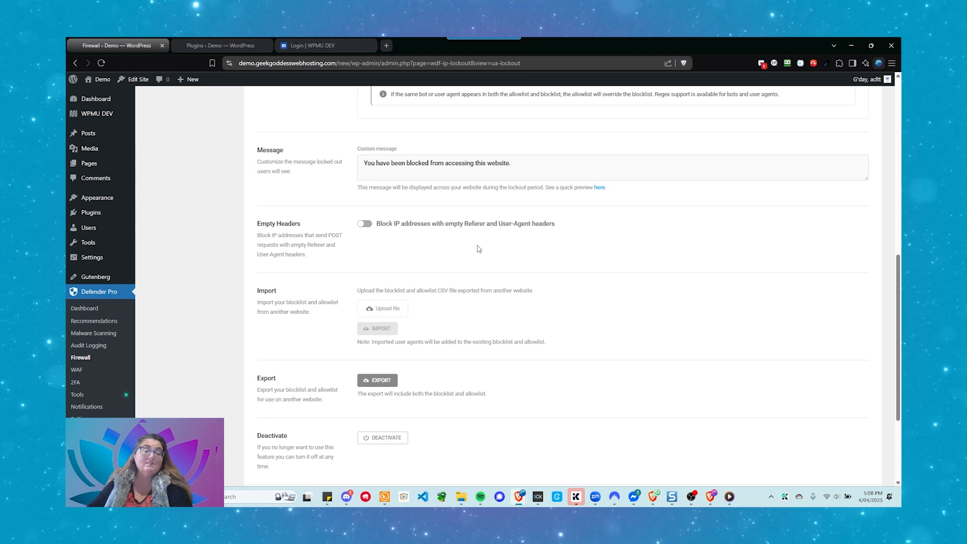
scroll(479, 250, "down", 3)
scroll(481, 256, "up", 9)
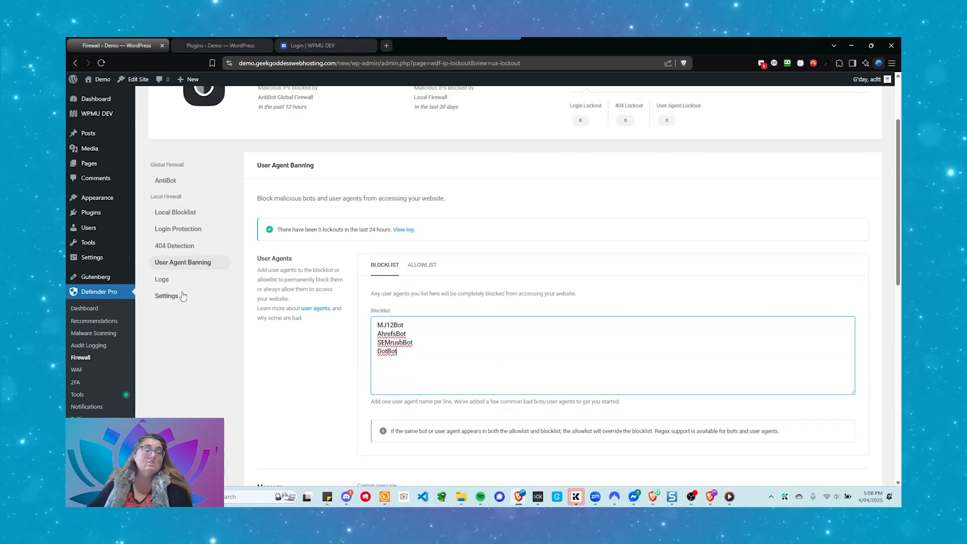
View the firewall's lockout logs and examine the Mask Login Area settings in Defender's Tools.
left_click(168, 282)
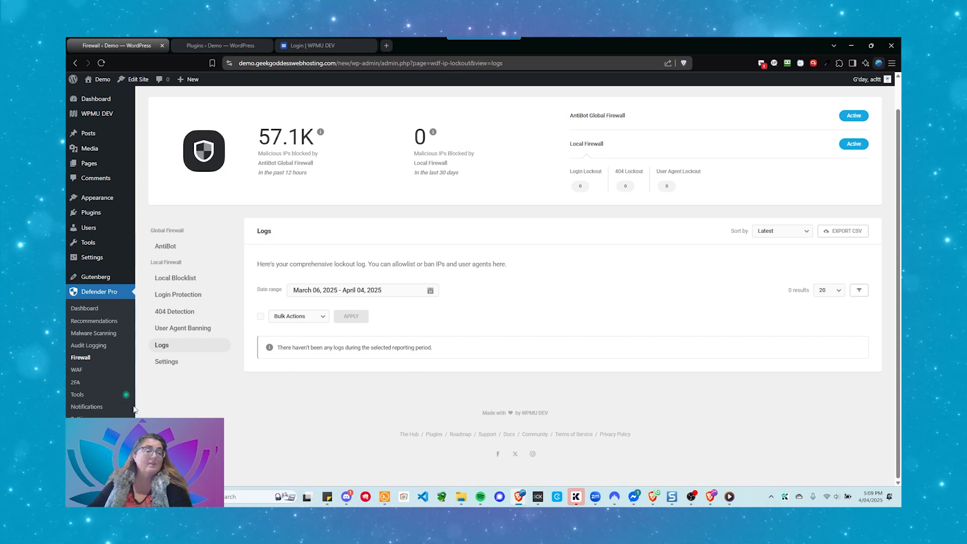
left_click(80, 397)
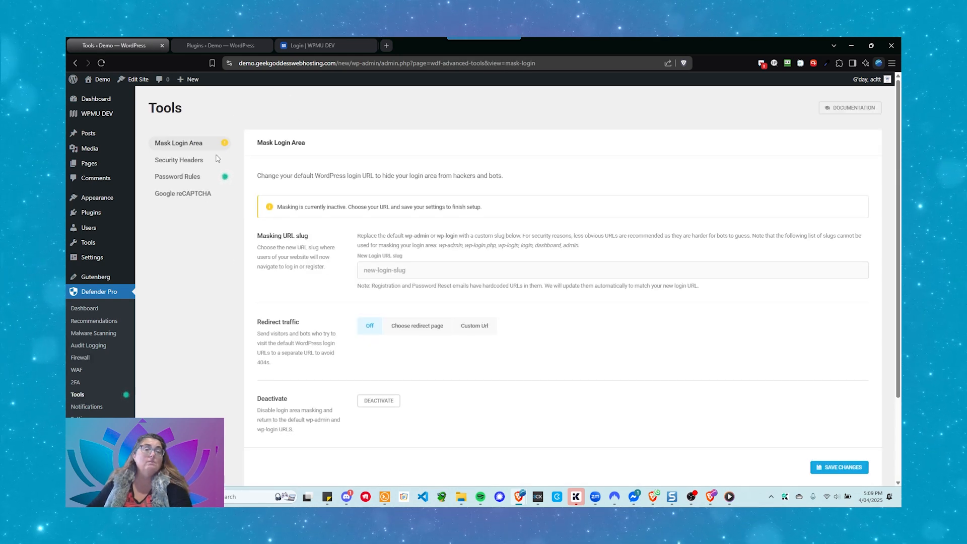
scroll(175, 330, "down", 2)
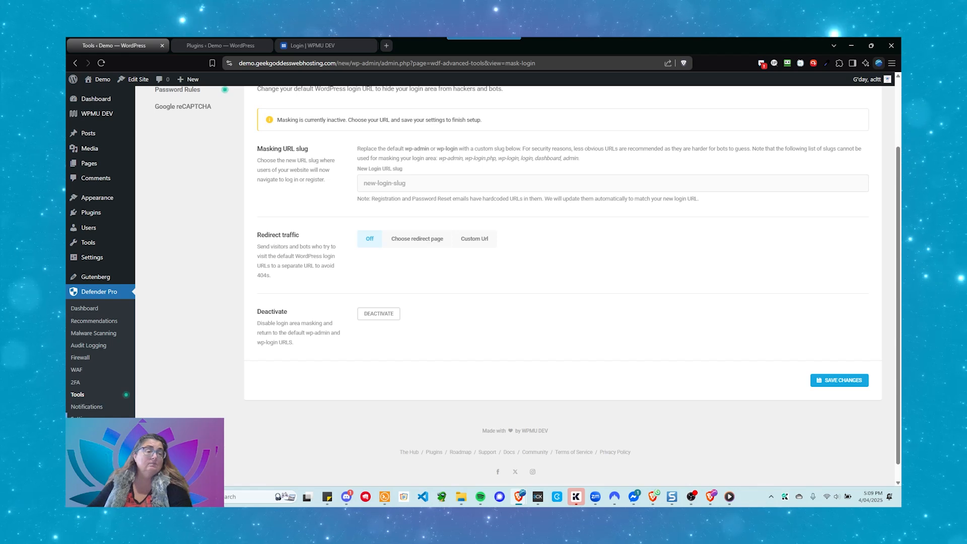
Open Defender's Notifications and activate the inactive Malware Scanning - Reporting feature.
left_click(87, 407)
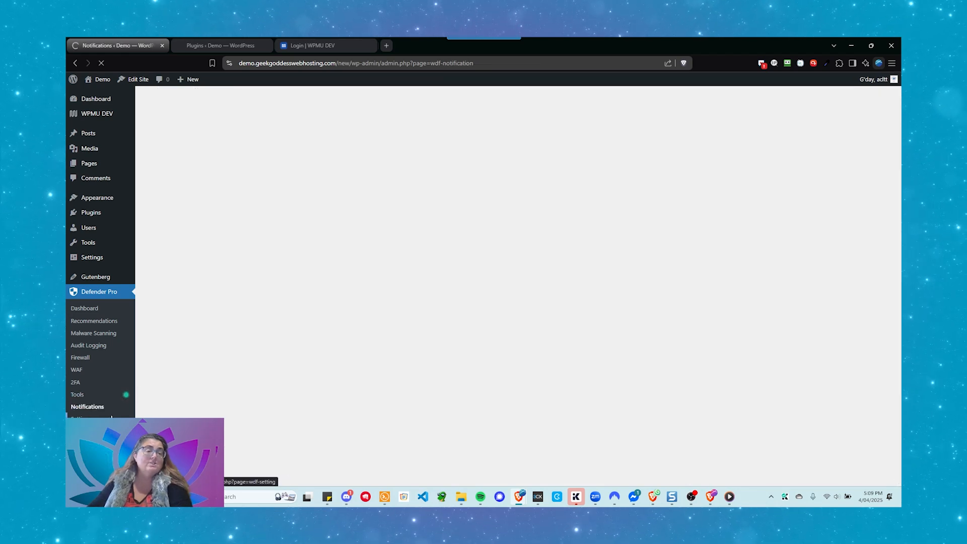
scroll(301, 269, "down", 3)
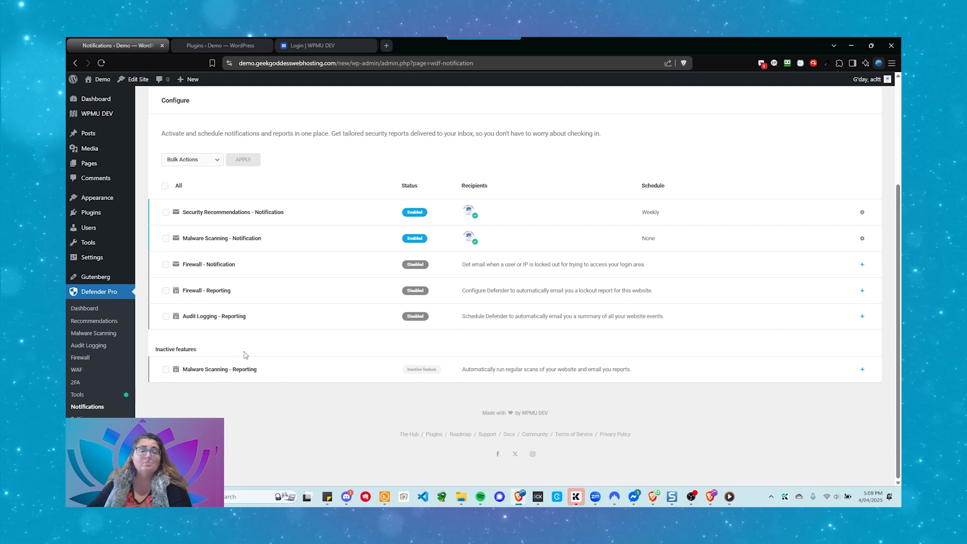
left_click(166, 370)
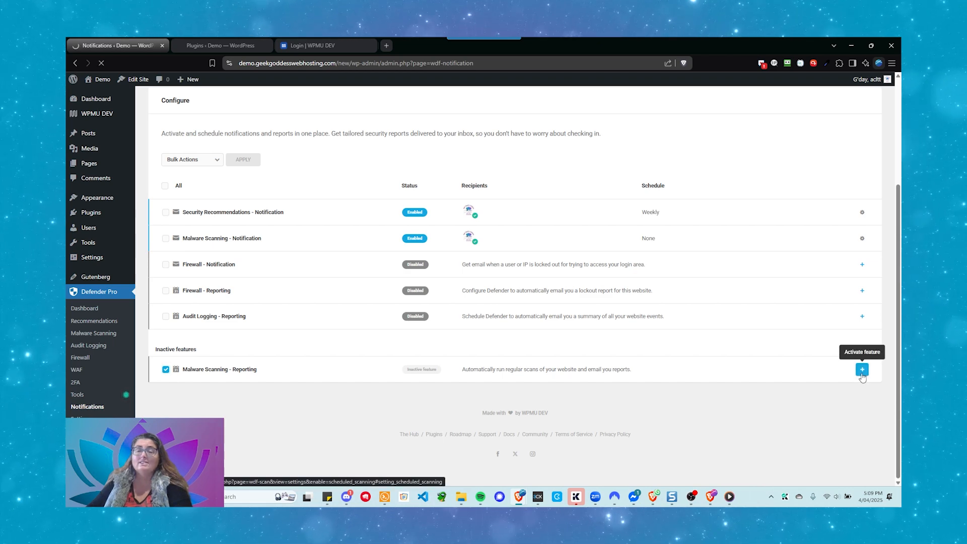
Examine the malware scan types: file change detection, known vulnerabilities and suspicious code.
scroll(539, 334, "up", 3)
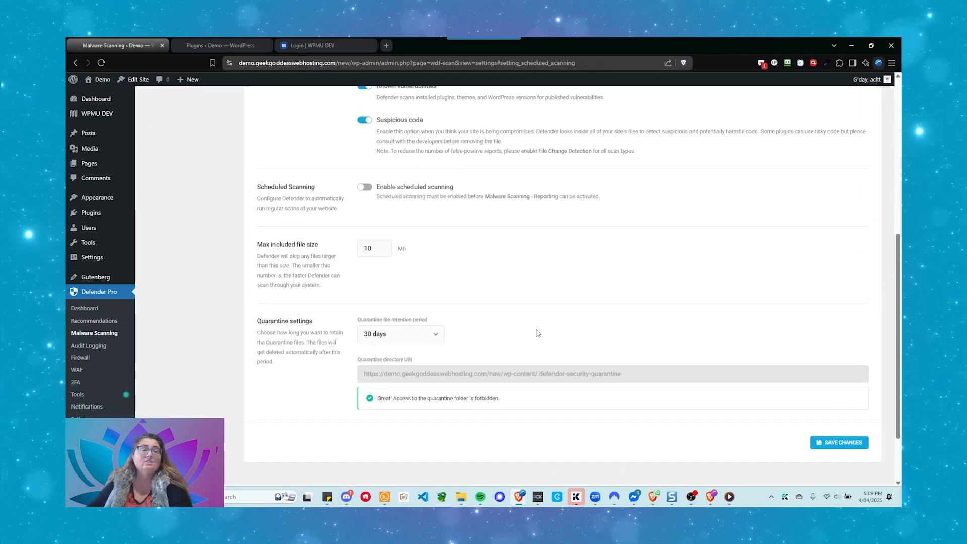
scroll(538, 334, "up", 3)
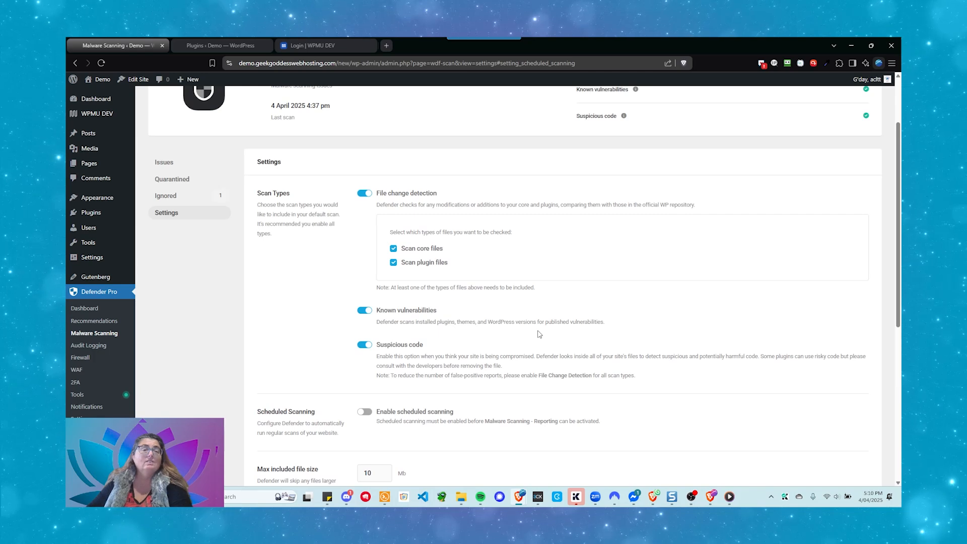
scroll(539, 334, "down", 1)
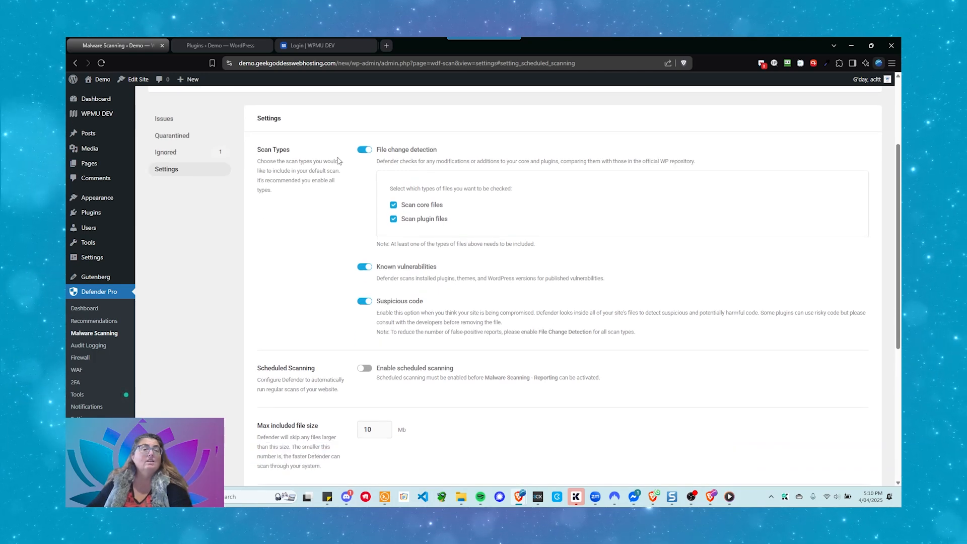
scroll(333, 167, "up", 1)
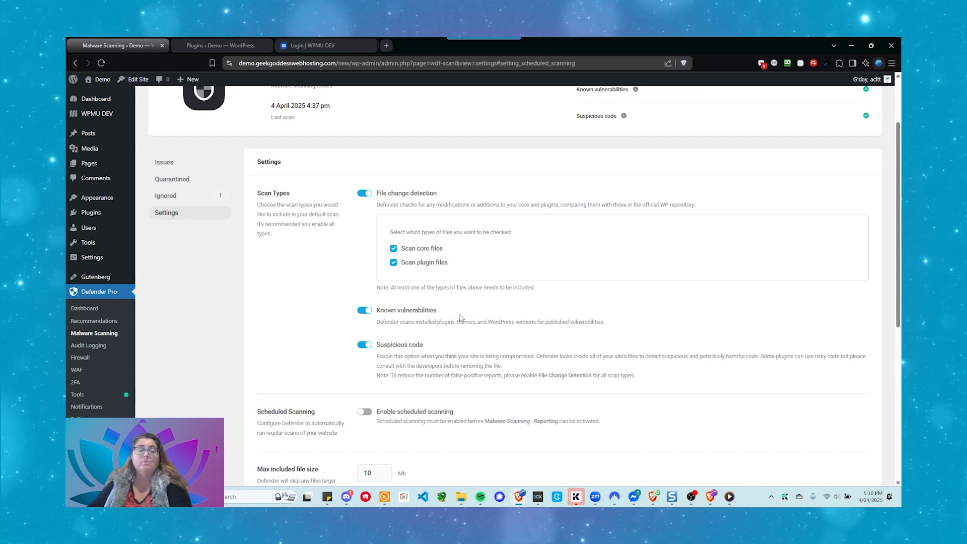
Enable scheduled malware scanning with a weekly frequency on Friday at 04:30 PM and save the settings.
scroll(460, 318, "down", 3)
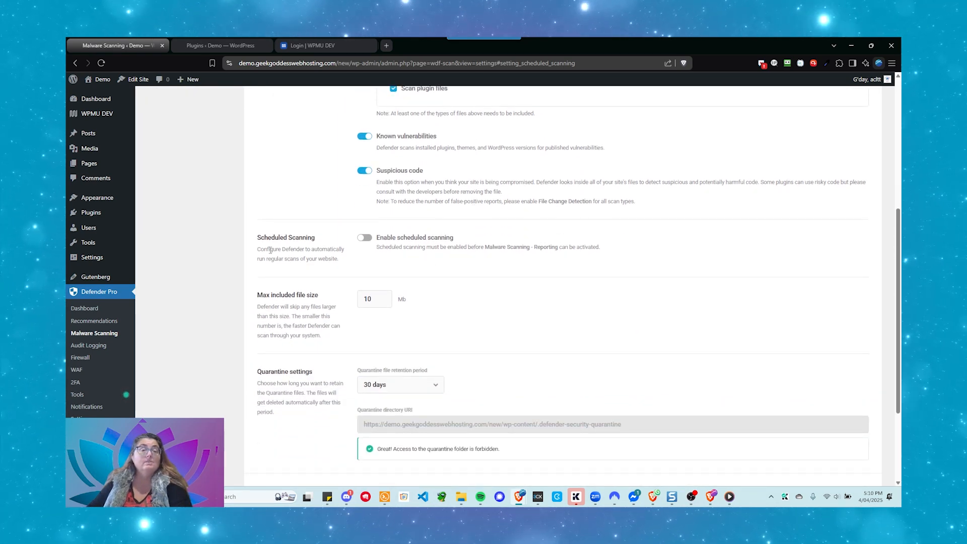
left_click(371, 240)
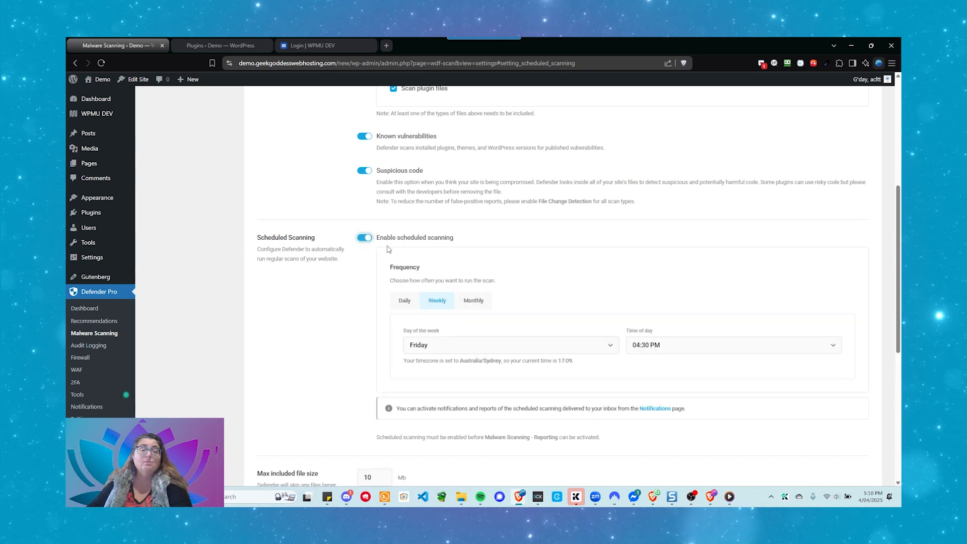
left_click(405, 301)
left_click(447, 301)
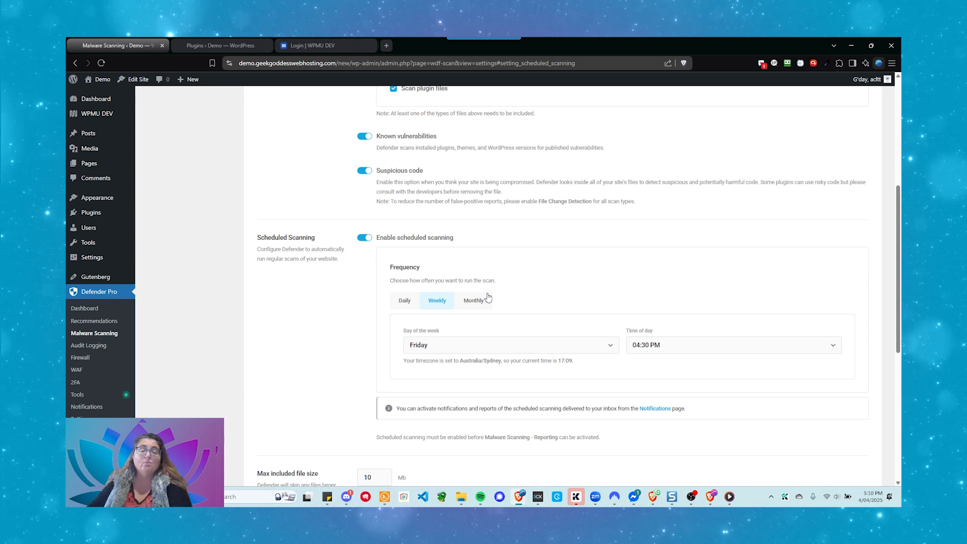
scroll(488, 300, "down", 3)
scroll(467, 287, "up", 2)
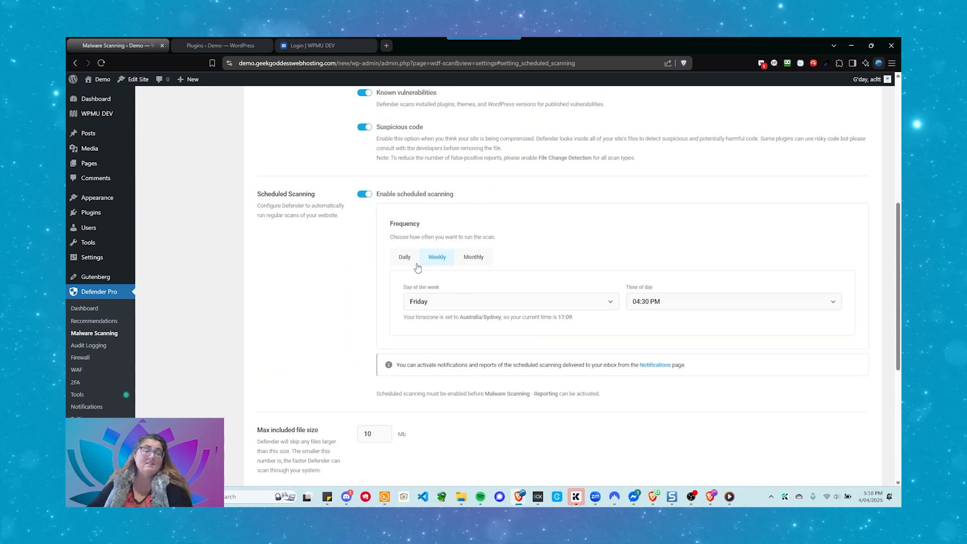
scroll(382, 258, "down", 2)
scroll(382, 258, "down", 3)
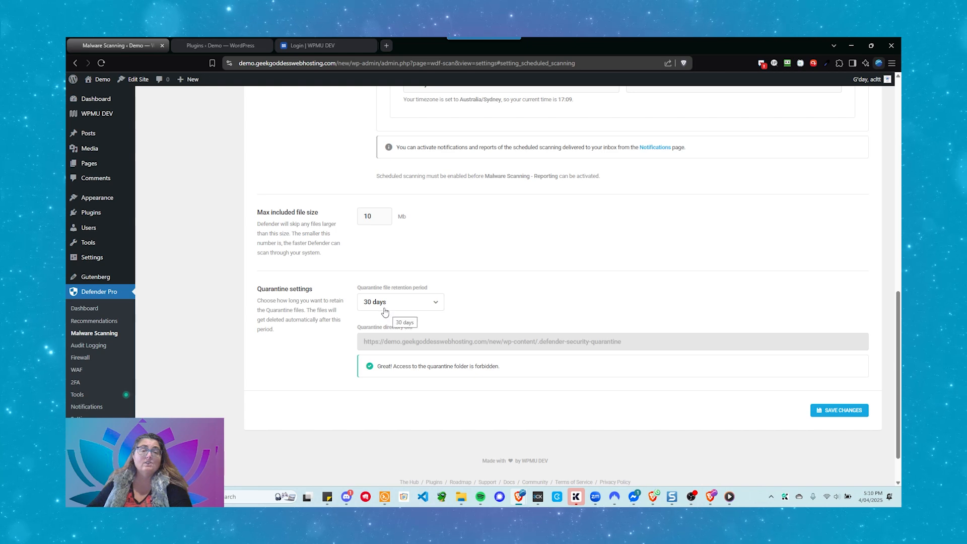
left_click(836, 411)
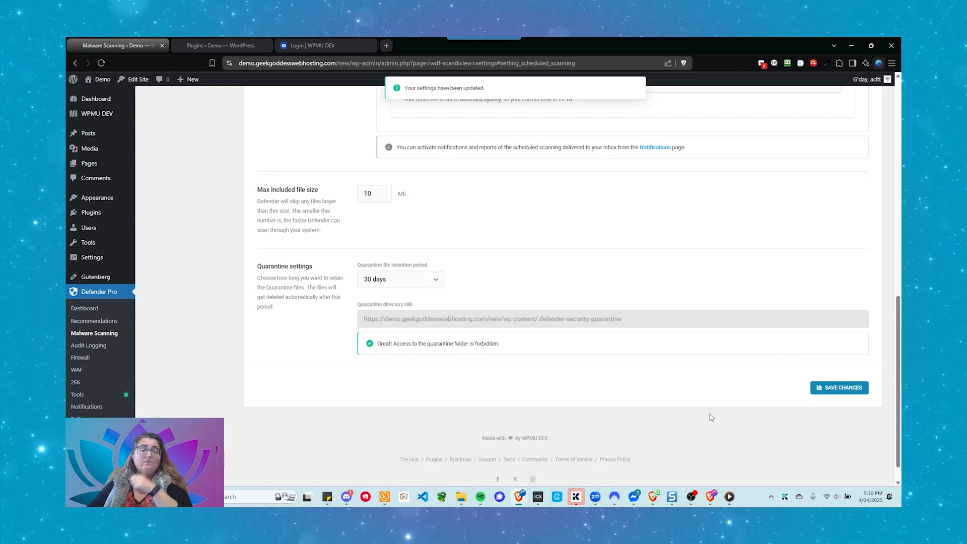
Return to Defender's Notifications and apply the Enable bulk action to Audit Logging - Reporting.
scroll(579, 377, "up", 10)
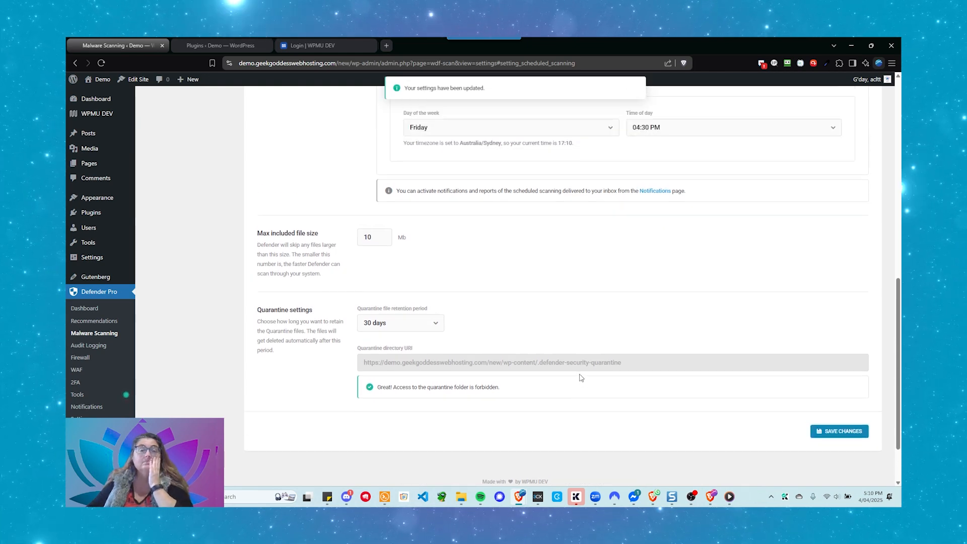
scroll(375, 331, "down", 3)
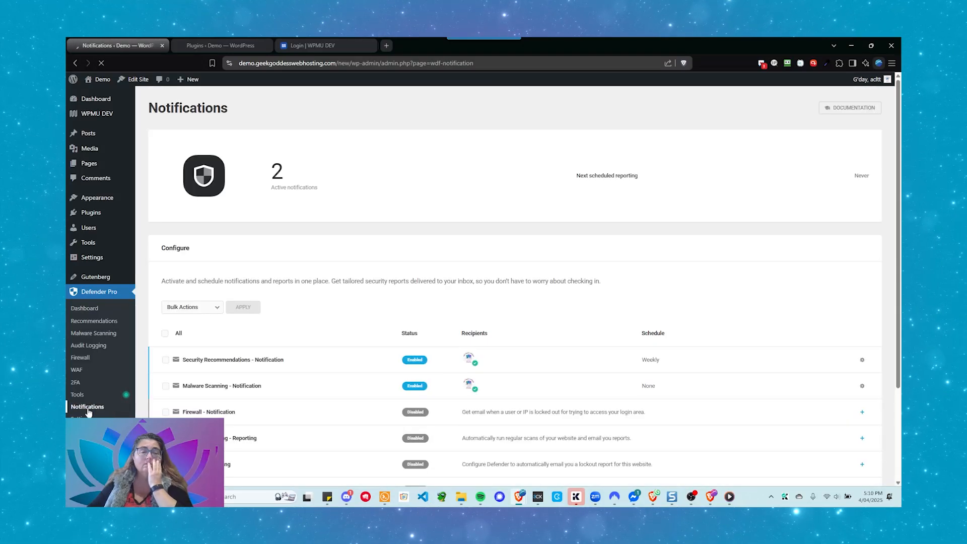
scroll(295, 385, "down", 3)
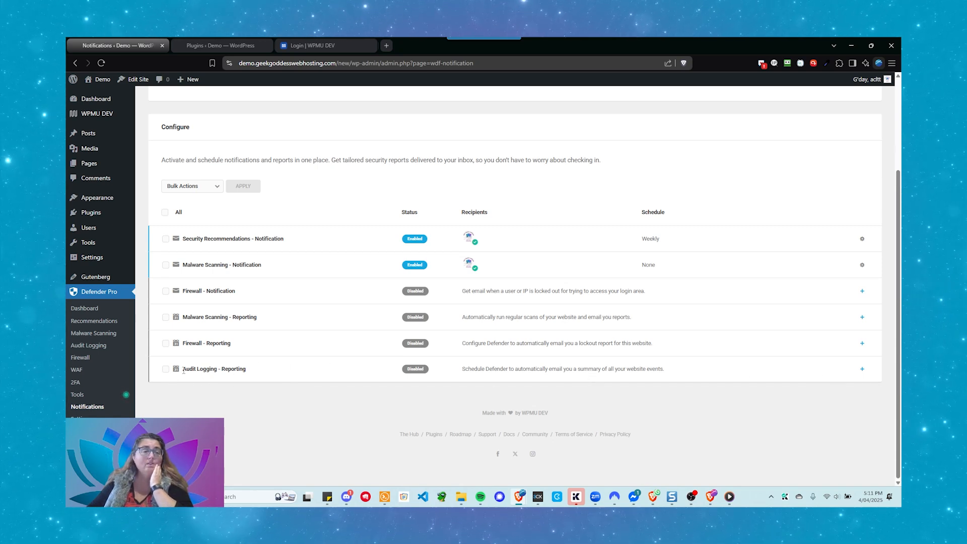
left_click(165, 370)
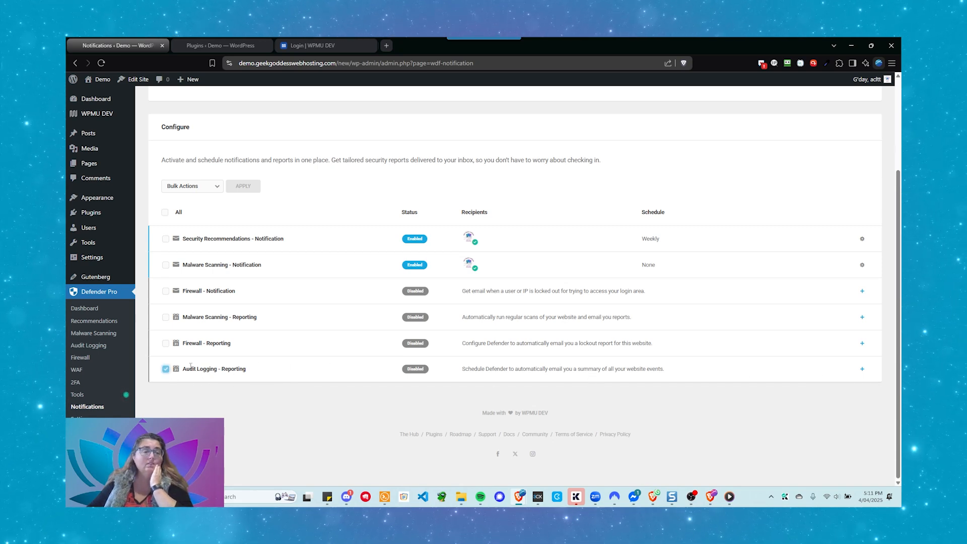
left_click(193, 189)
left_click(184, 220)
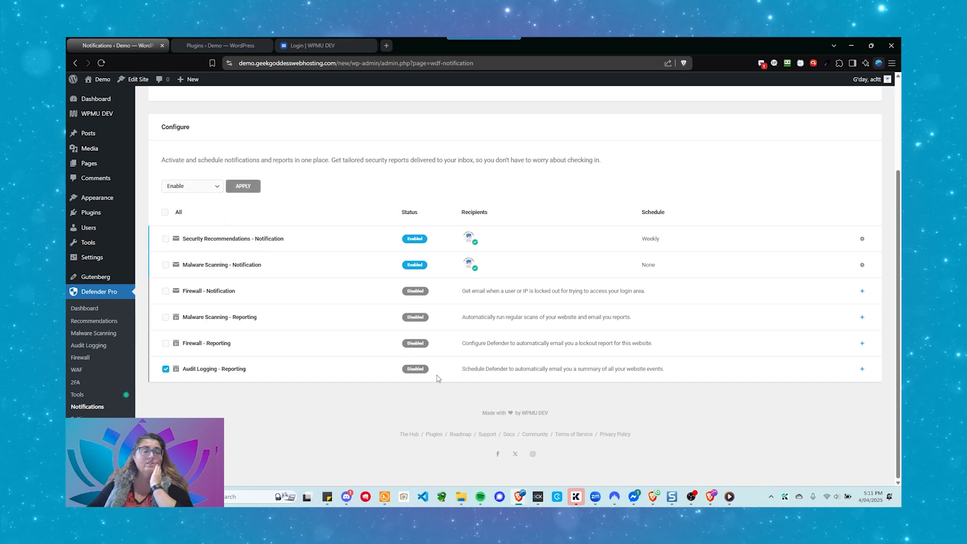
left_click(252, 190)
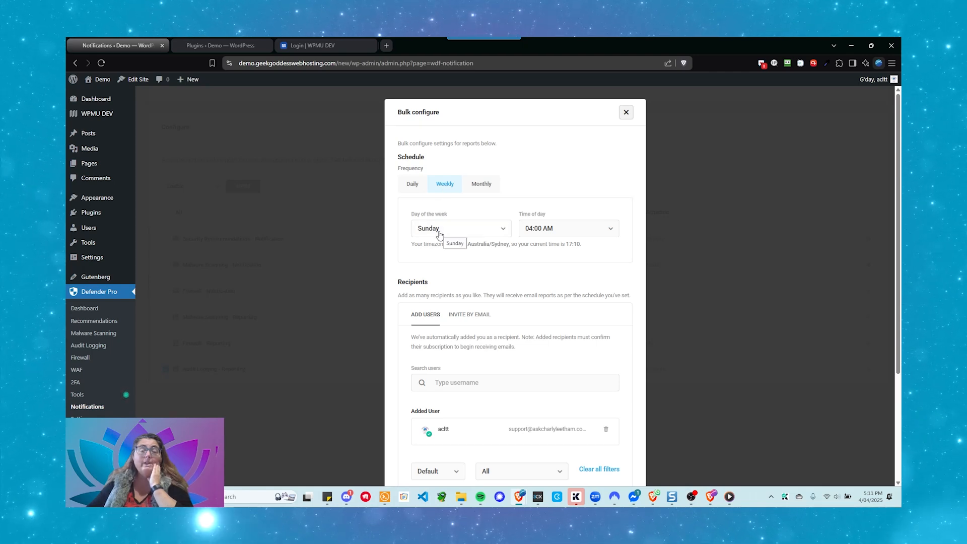
Save the audit report with its weekly Sunday 04:00 AM schedule and the already added recipient, and deselect the report.
scroll(440, 234, "down", 3)
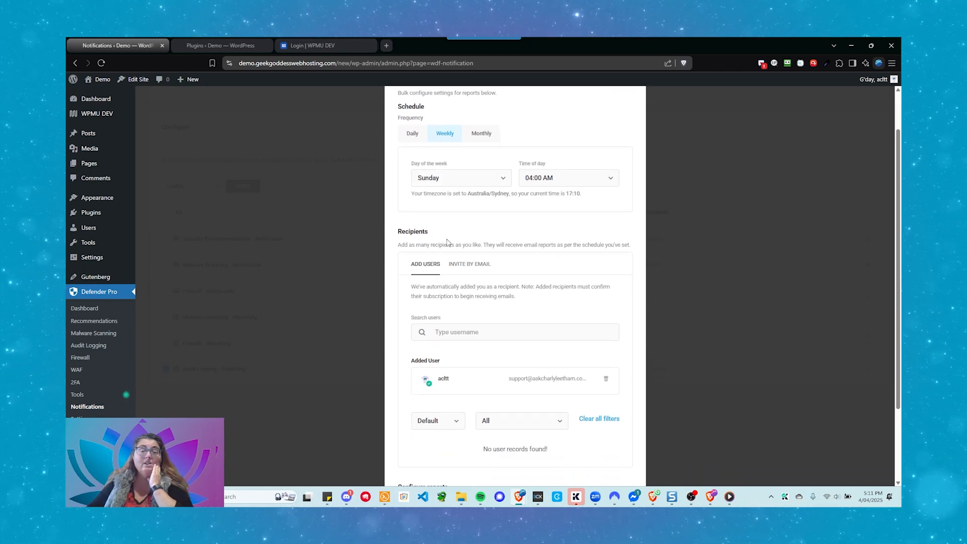
scroll(481, 277, "down", 1)
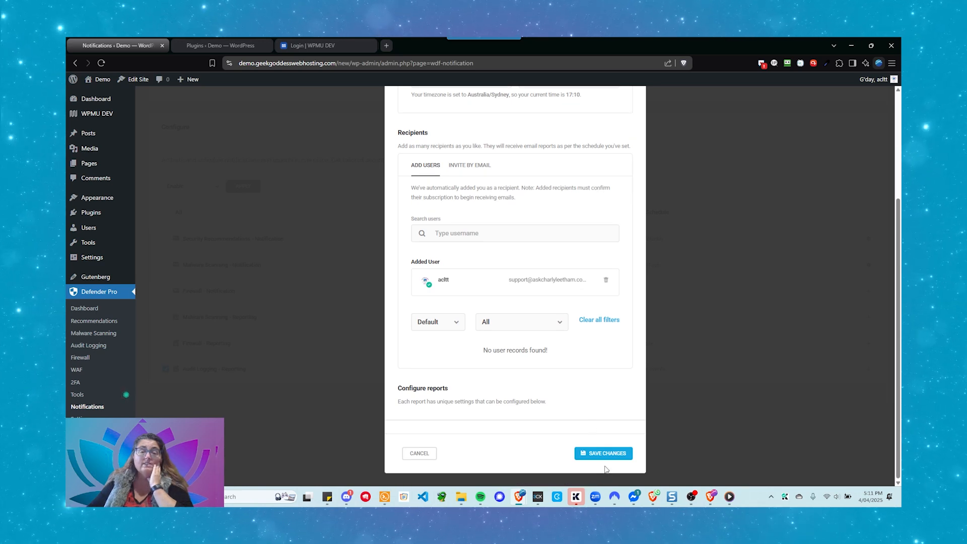
left_click(589, 453)
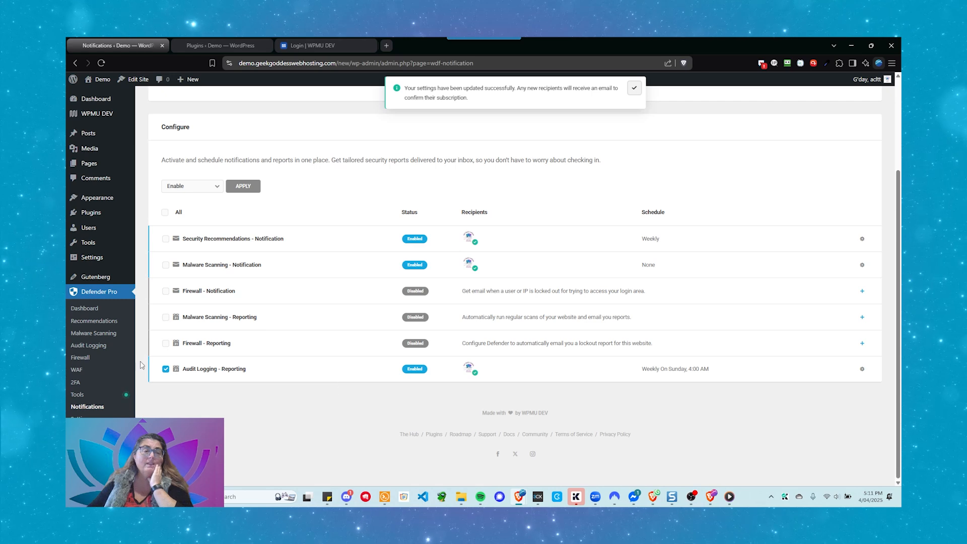
left_click(166, 369)
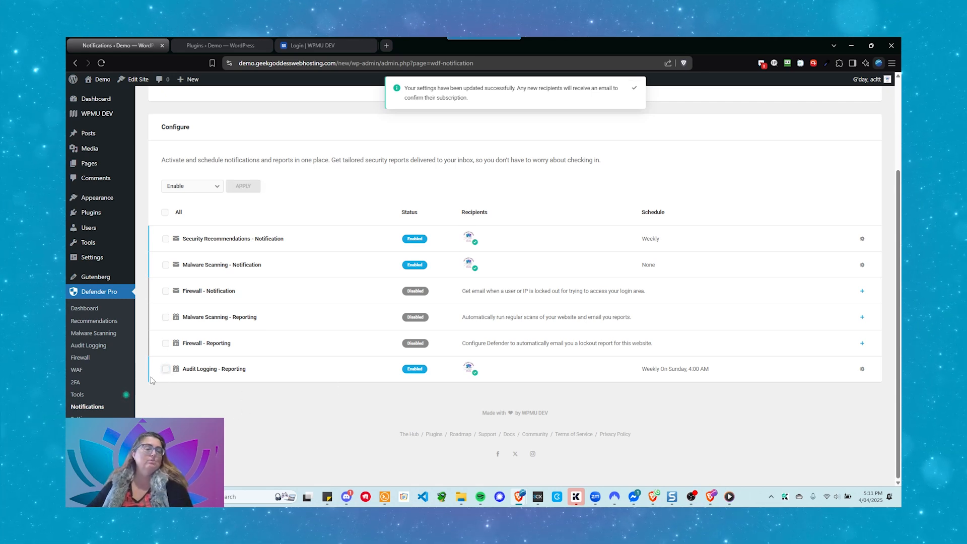
scroll(278, 408, "up", 1)
scroll(278, 408, "up", 1)
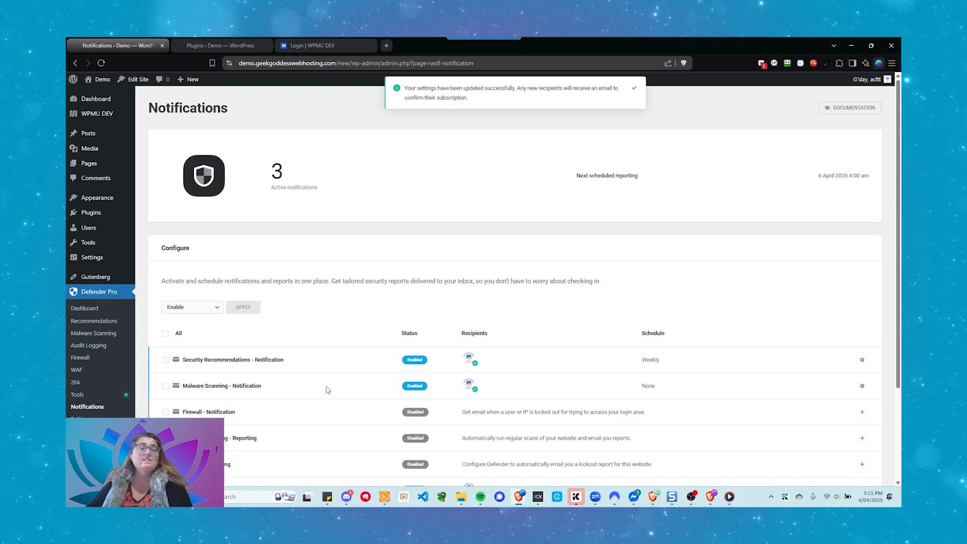
scroll(328, 389, "down", 2)
scroll(328, 396, "up", 2)
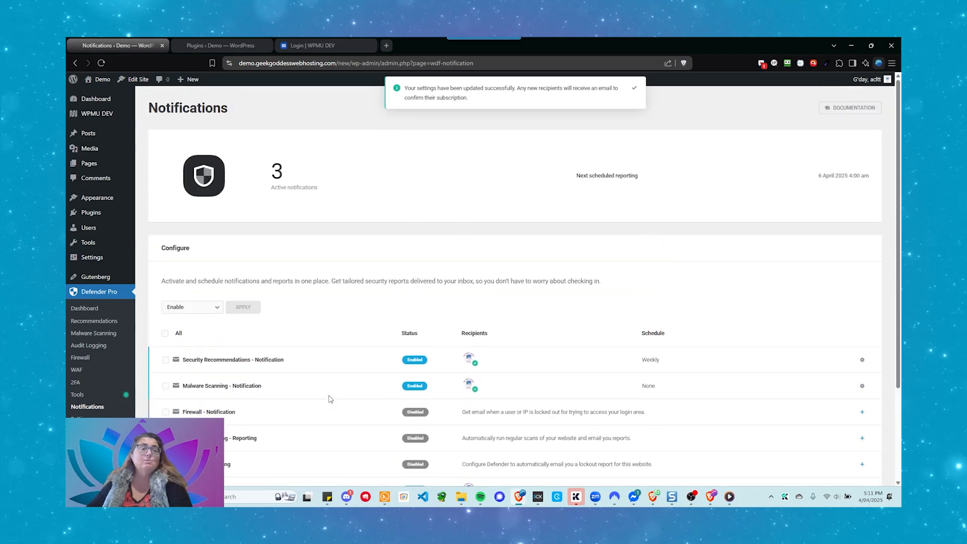